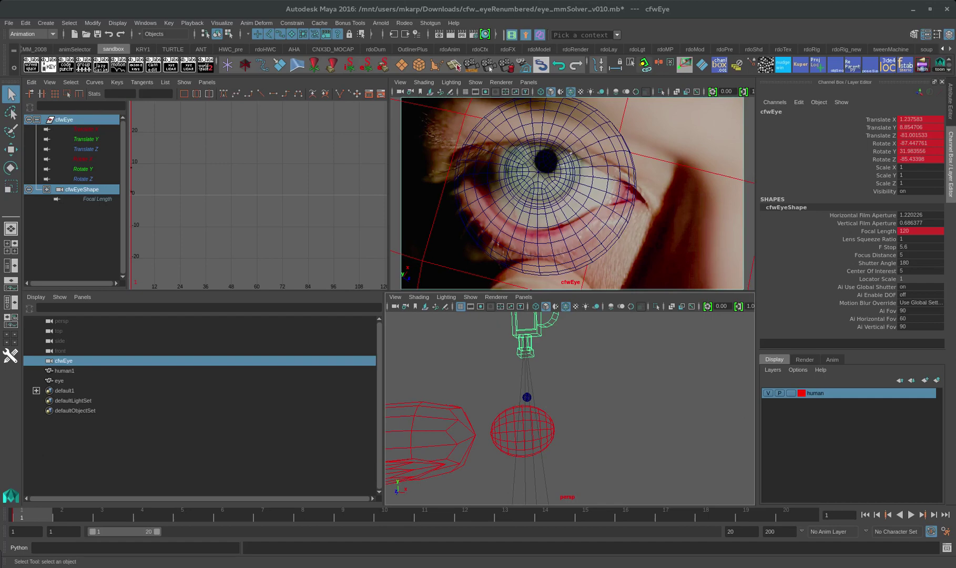
# Show the mayaMatchMoveSolver GitHub repository page and minimise the browser
pyautogui.moveTo(955, 18); pyautogui.dragTo(500, 28)
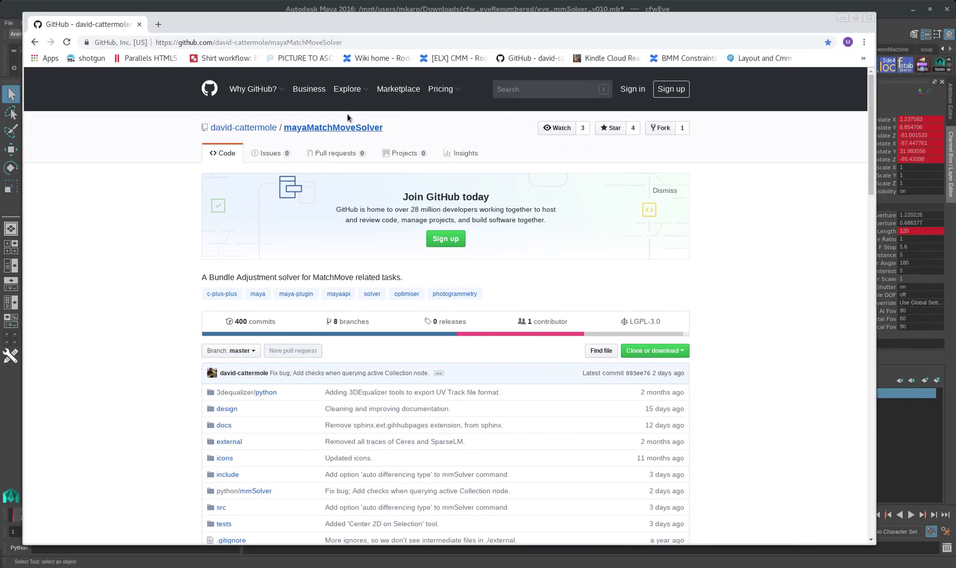
pyautogui.click(843, 18)
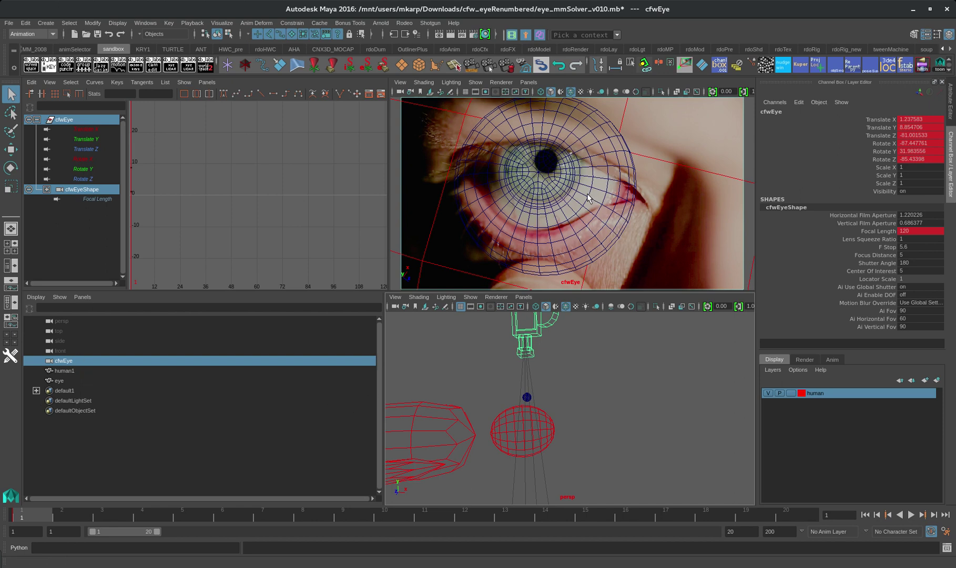
# Open the mmSolver window and move it clear of the Maya viewports
pyautogui.hotkey('ctrl', 'm')
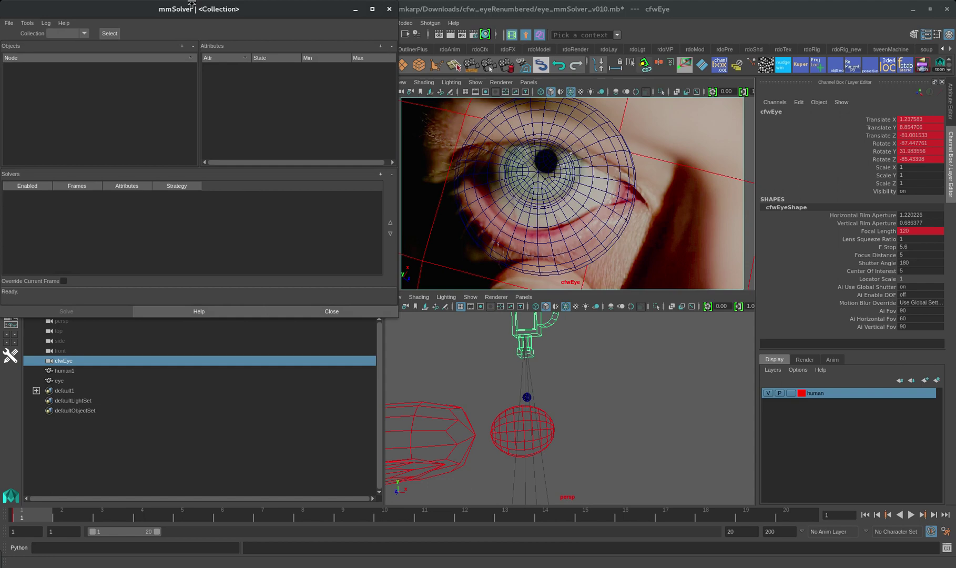
pyautogui.moveTo(192, 5); pyautogui.dragTo(955, 153)
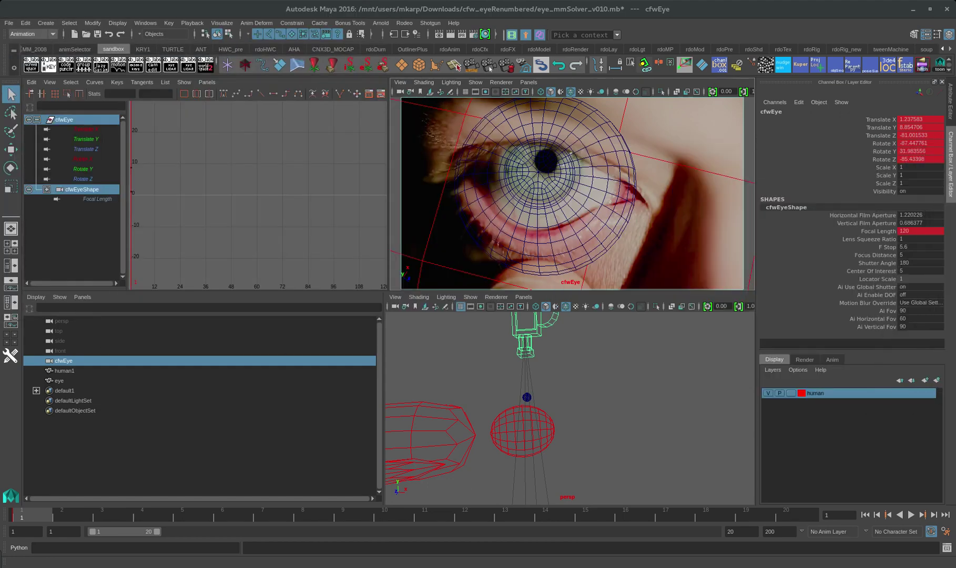
# View the 3DE_mmSolver_UV_export.png image showing the 3DEqualizer 2D track export options, and close it
pyautogui.moveTo(955, 206); pyautogui.dragTo(383, 206)
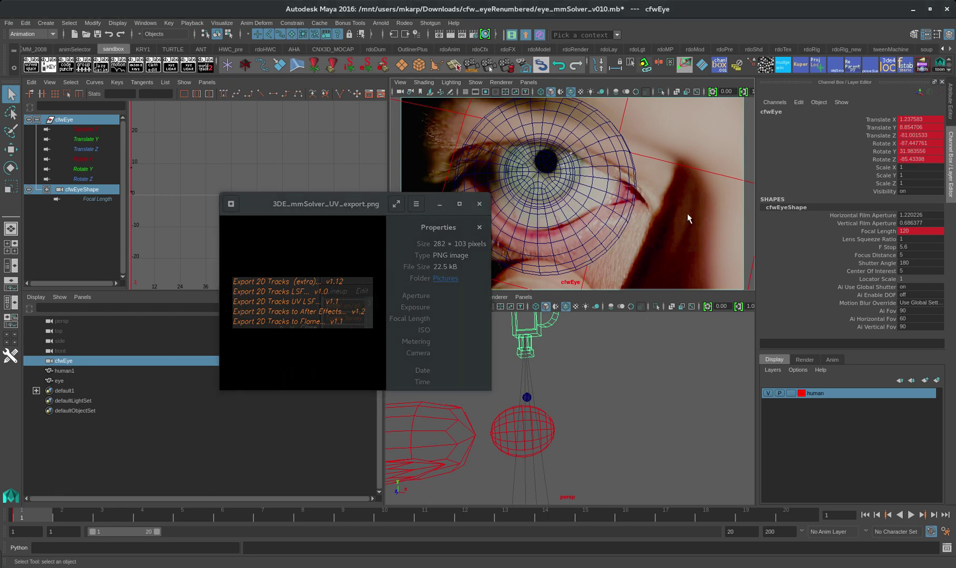
pyautogui.moveTo(329, 318)
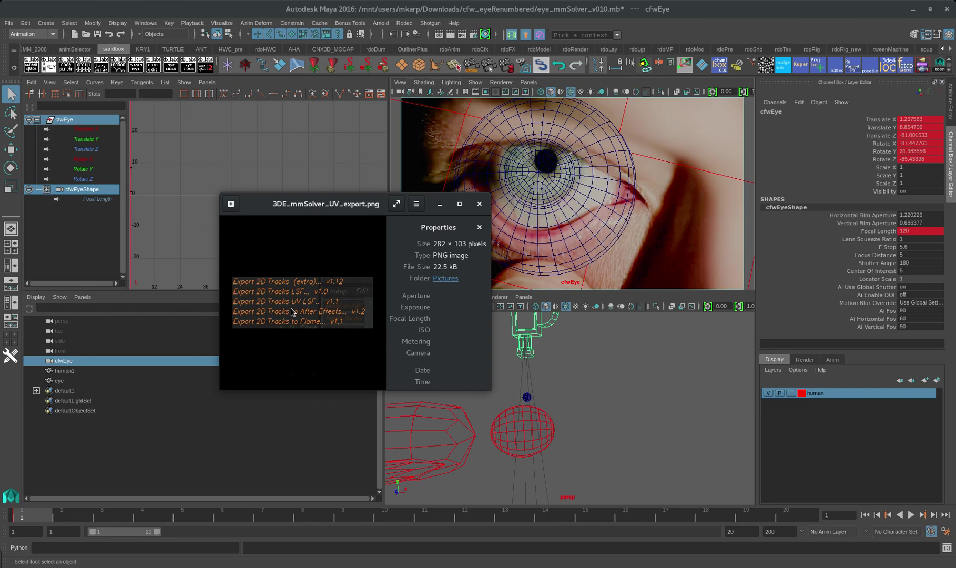
pyautogui.moveTo(349, 209); pyautogui.dragTo(565, 247)
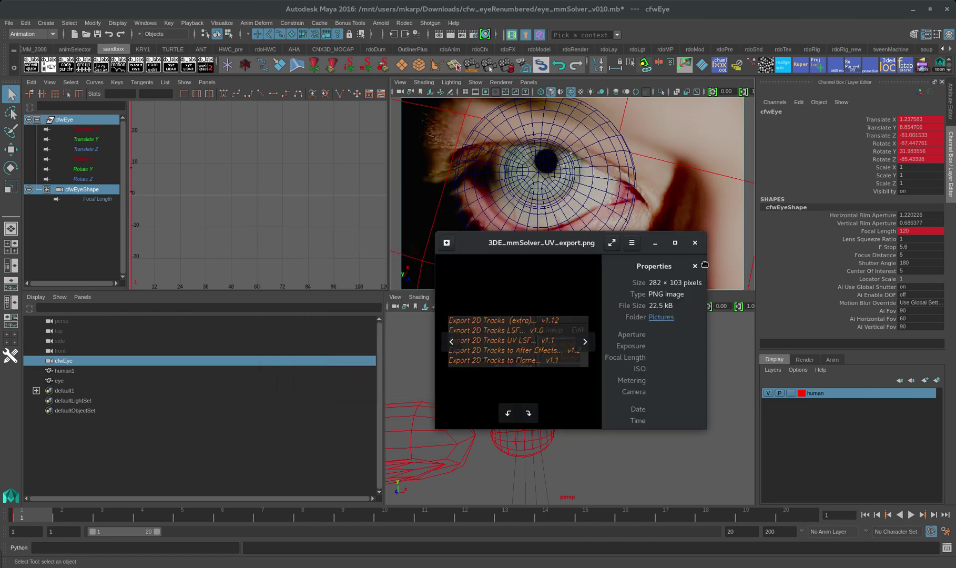
pyautogui.click(695, 243)
# Create a new mmSolver collection and rename it cameraSolve
pyautogui.moveTo(451, 148); pyautogui.dragTo(268, 154)
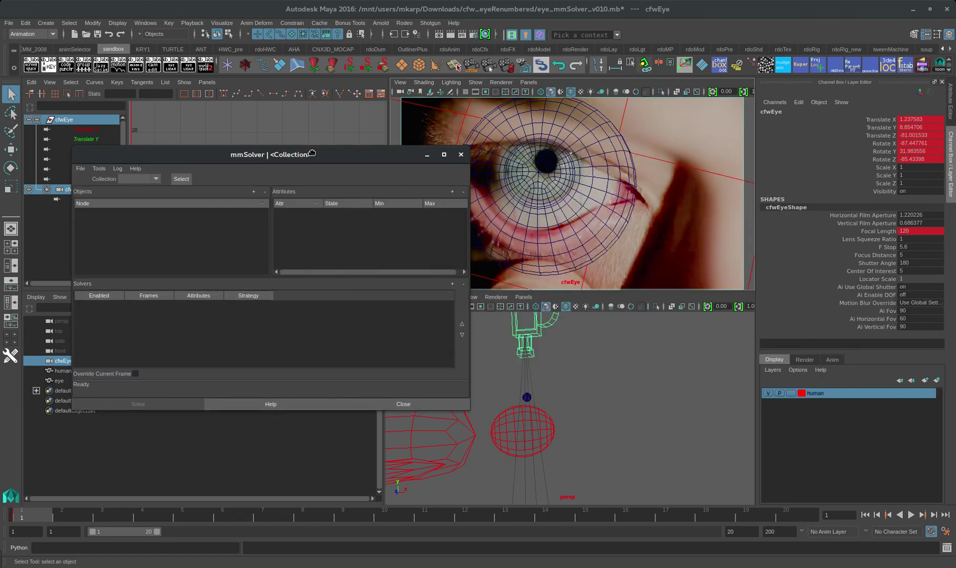
pyautogui.click(85, 169)
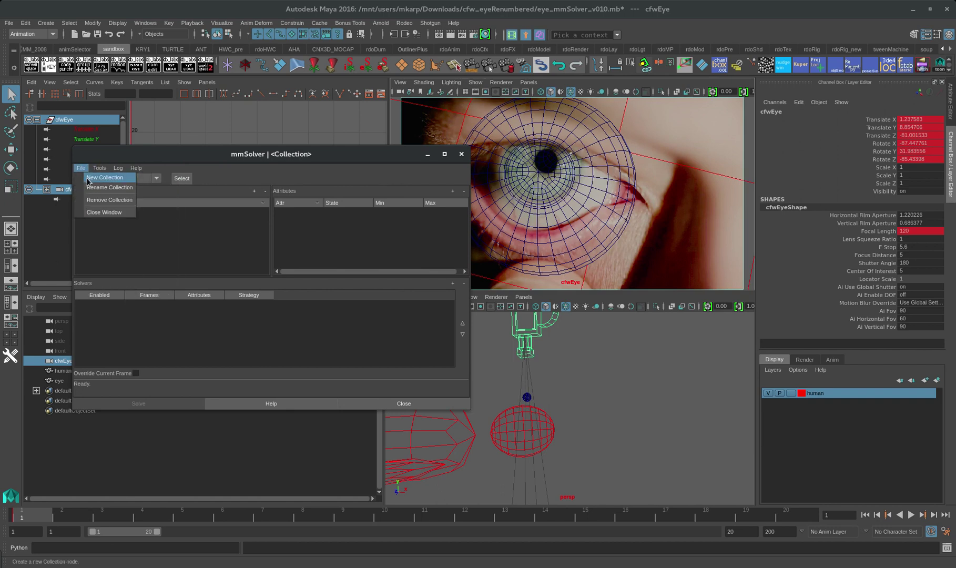
pyautogui.click(88, 179)
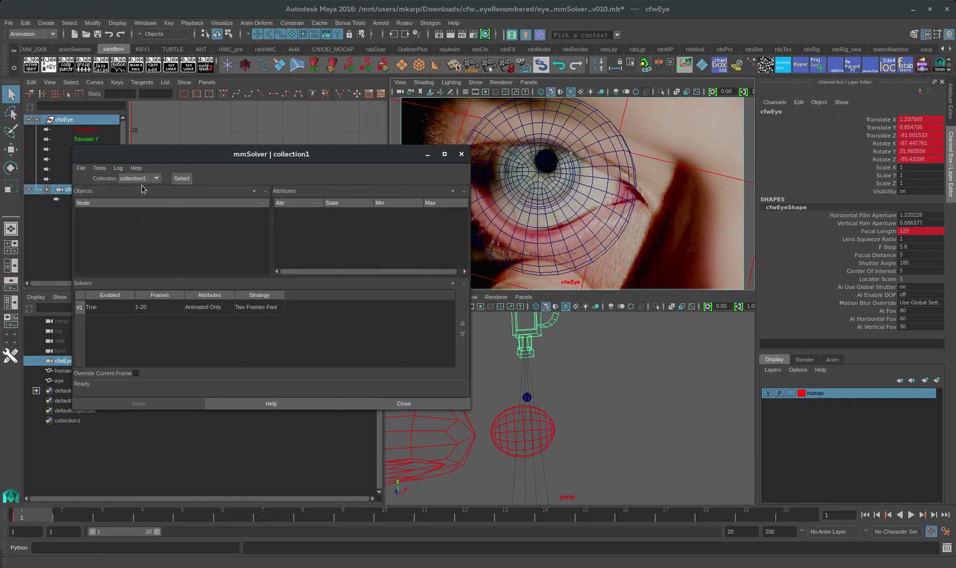
pyautogui.click(81, 168)
pyautogui.click(106, 187)
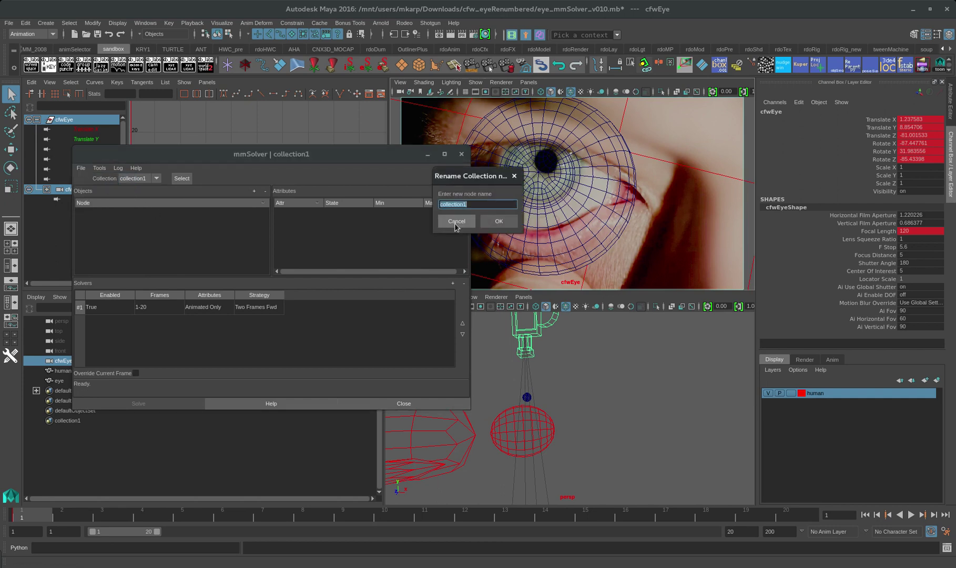
pyautogui.moveTo(468, 179); pyautogui.dragTo(232, 210)
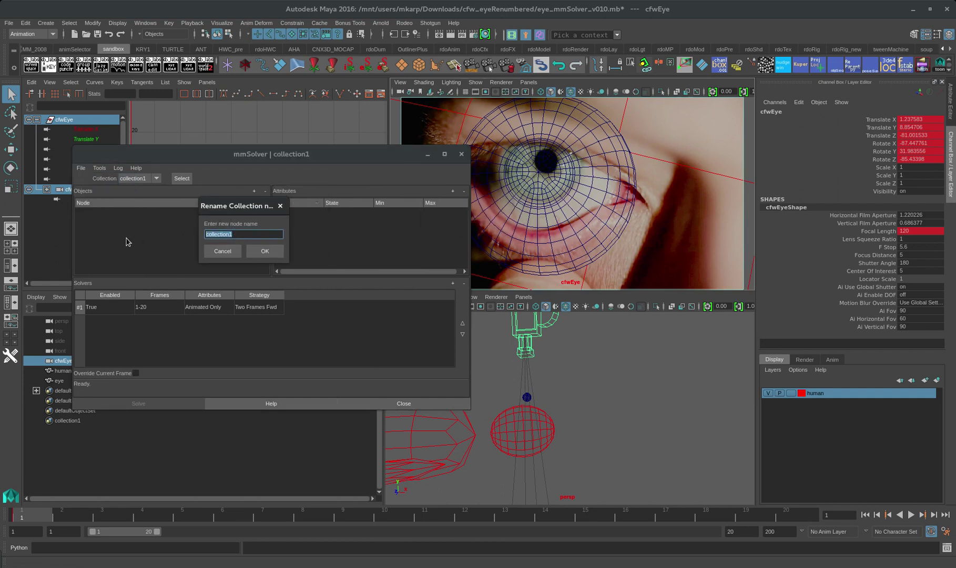
pyautogui.write('cameraSolve')
pyautogui.click(274, 251)
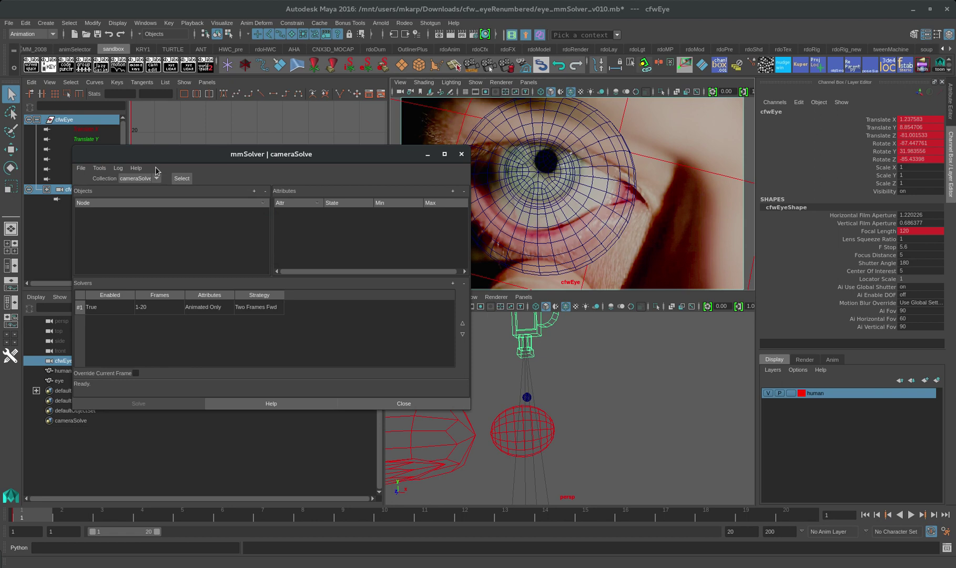
# Create a second mmSolver collection and rename it eyeBallSolve
pyautogui.click(79, 169)
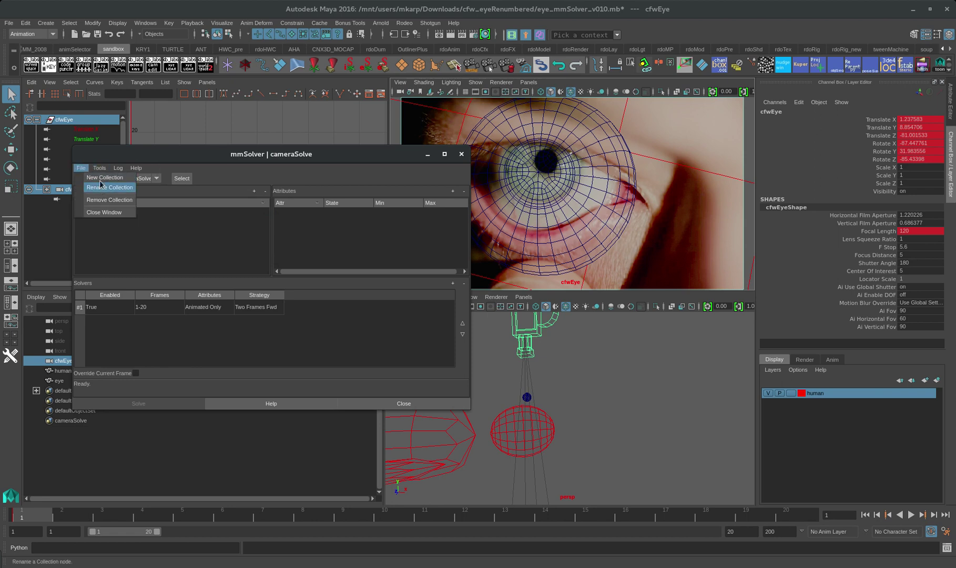
pyautogui.click(103, 182)
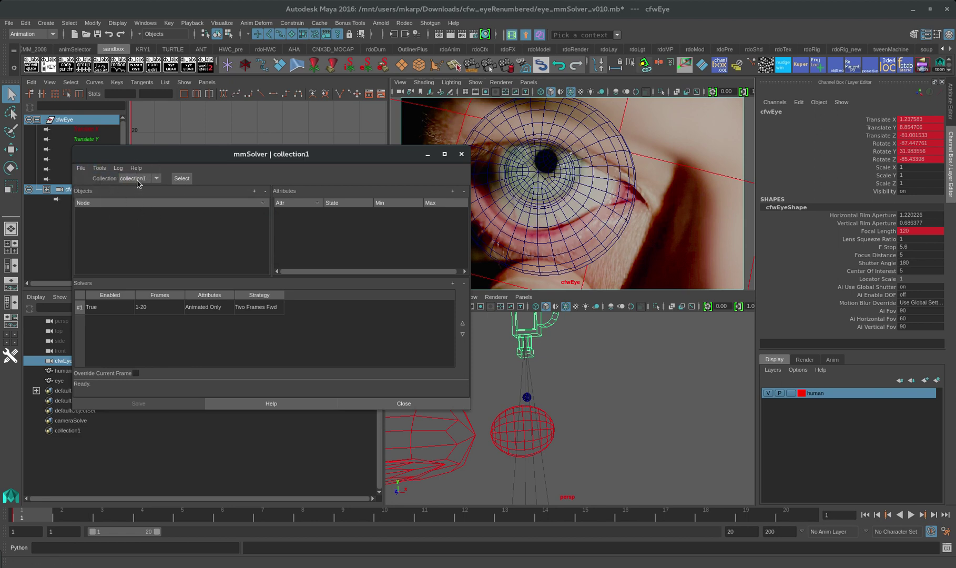
pyautogui.click(80, 168)
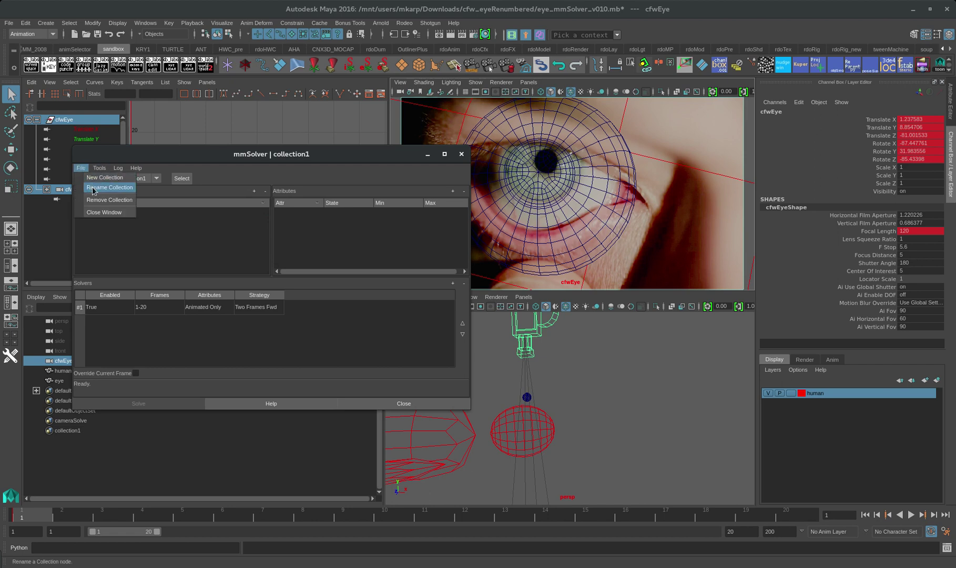
pyautogui.click(92, 190)
pyautogui.moveTo(466, 174); pyautogui.dragTo(321, 232)
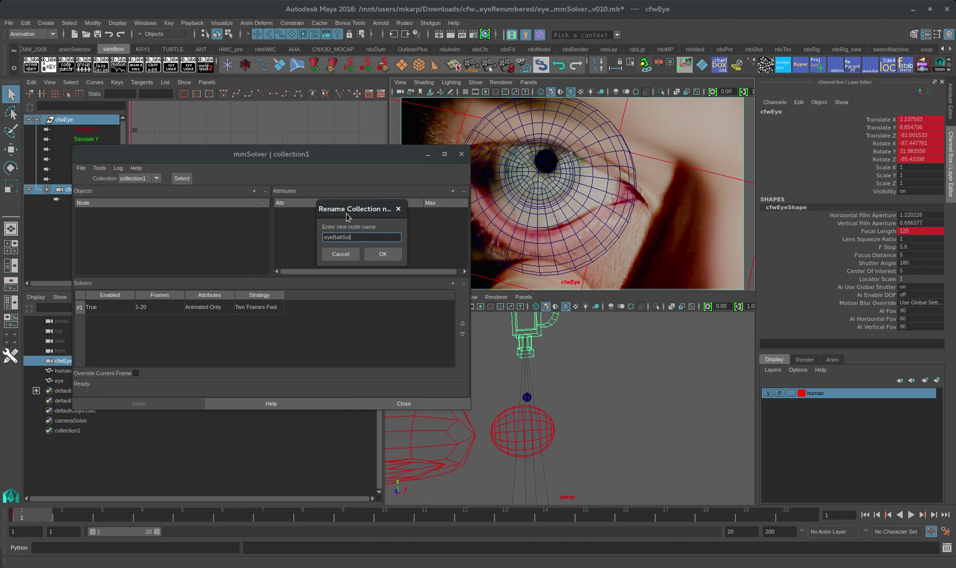
pyautogui.click(384, 256)
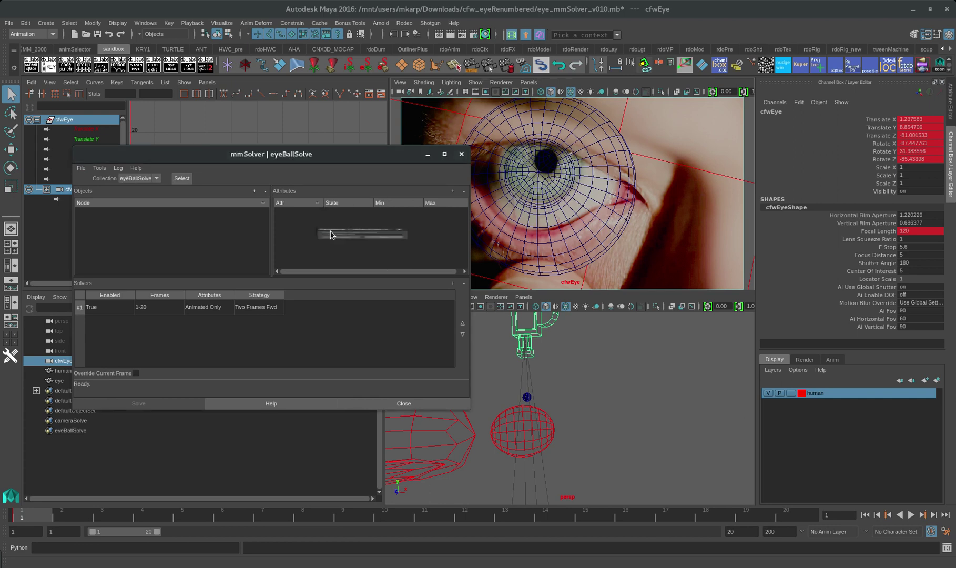
# Make cameraSolve the active mmSolver collection
pyautogui.click(126, 185)
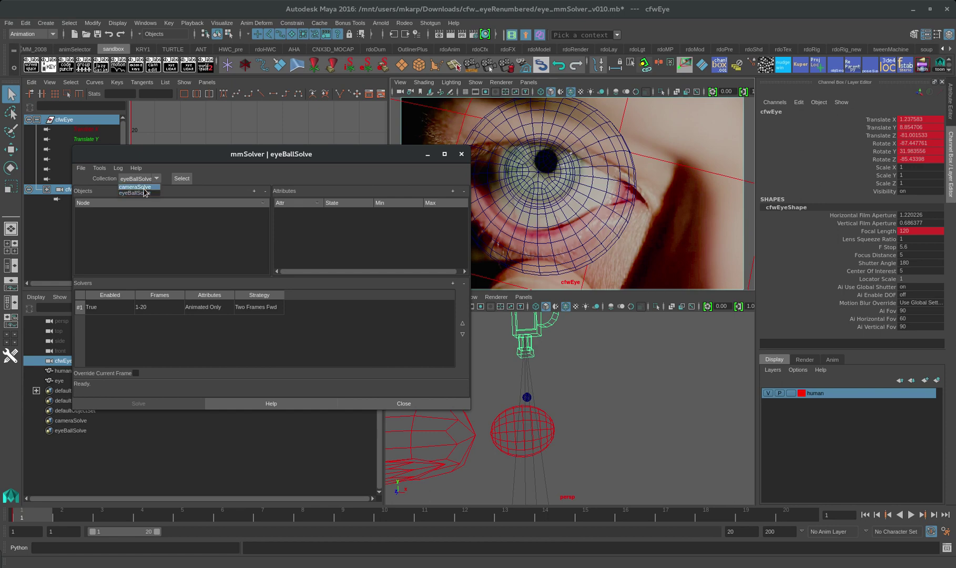
pyautogui.click(143, 188)
# Move the mmSolver window out of the way and play back the eye footage, stopping at frame 11
pyautogui.moveTo(163, 157); pyautogui.dragTo(955, 186)
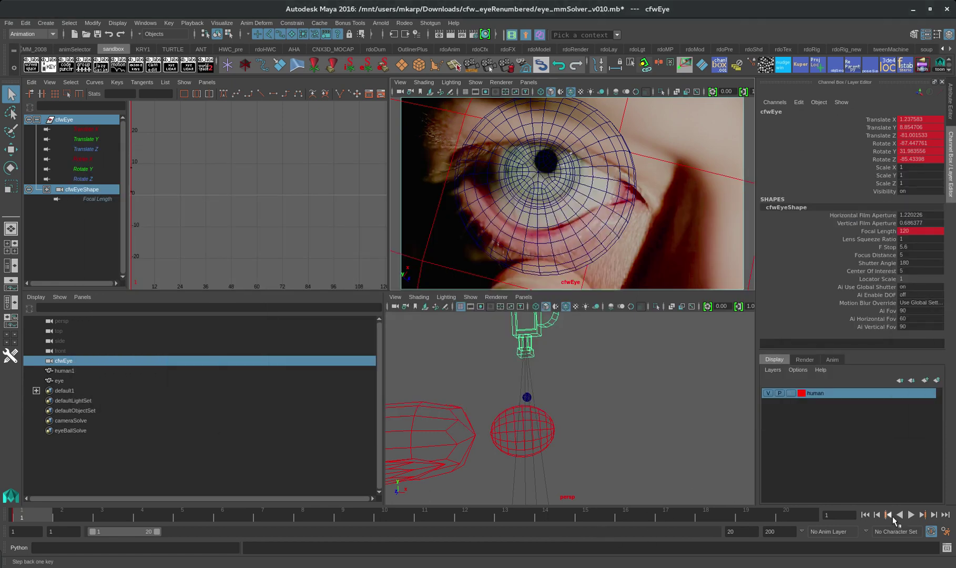
pyautogui.click(911, 515)
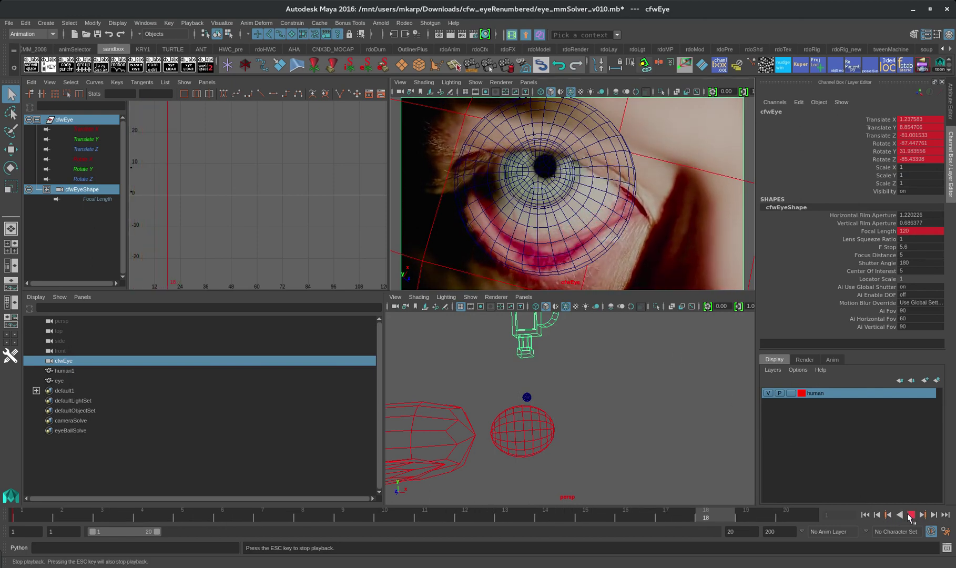
pyautogui.click(911, 516)
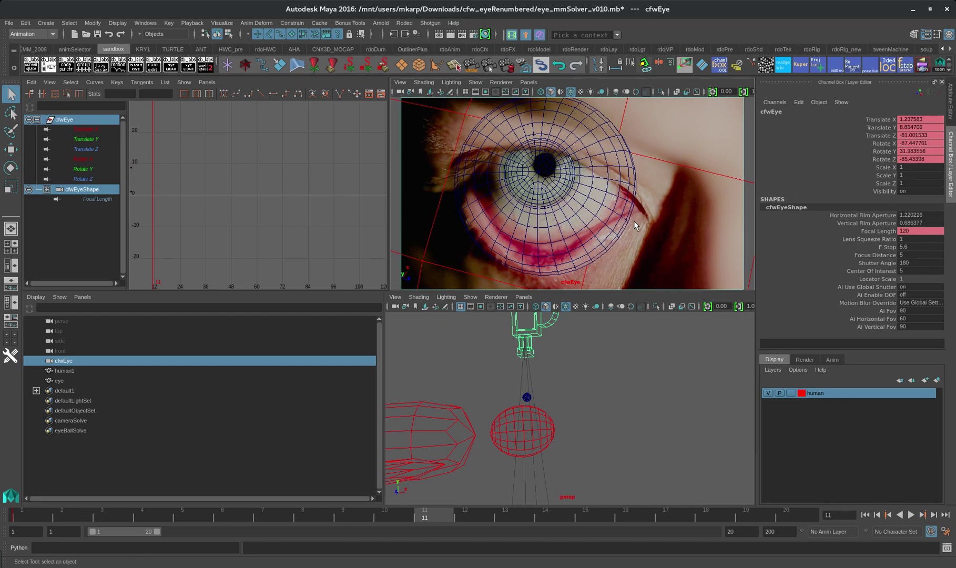
# Load the markers from eyeCam.uv in the Downloads folder cfw_eyeRenumbered onto the existing cfwEye camera
pyautogui.moveTo(560, 177); pyautogui.dragTo(409, 135)
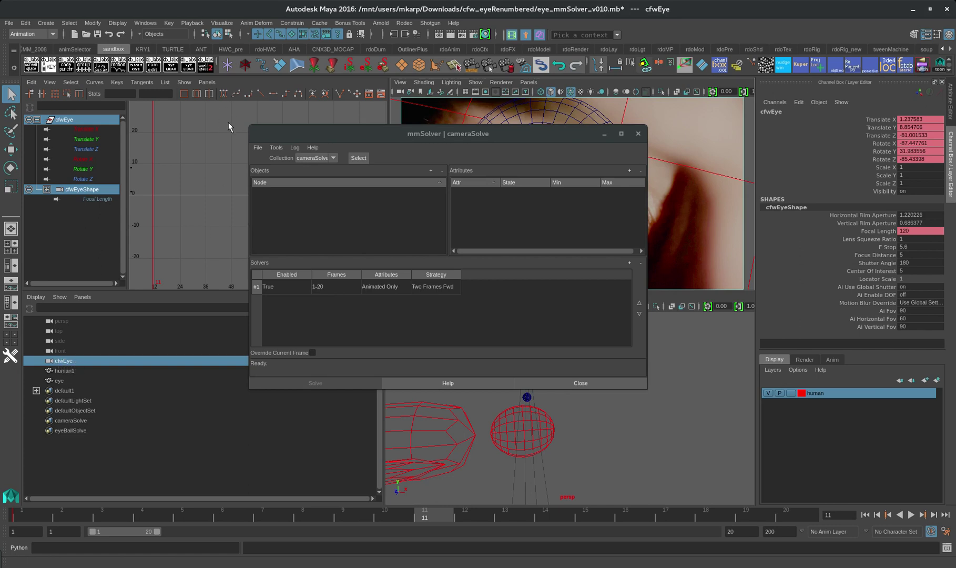
pyautogui.click(276, 147)
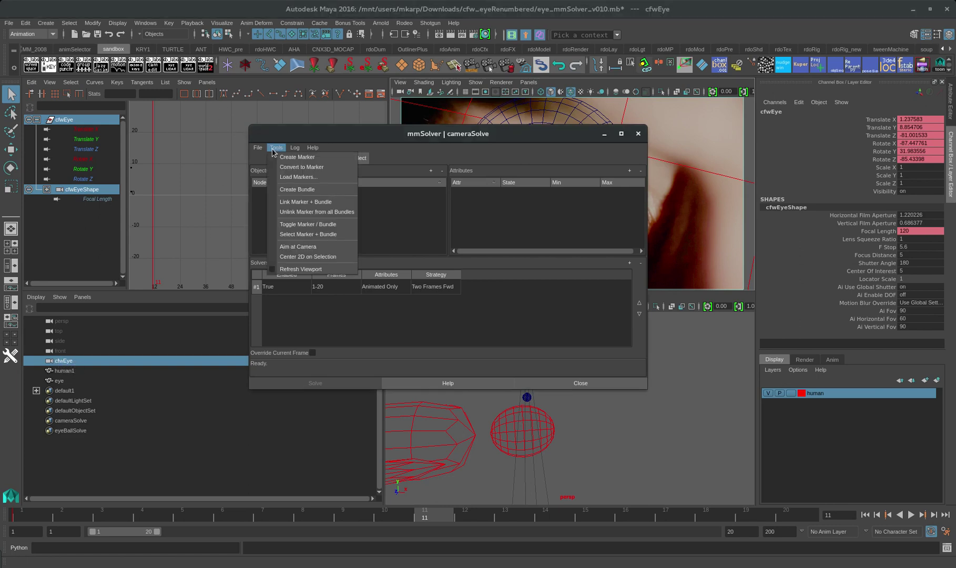
pyautogui.click(298, 177)
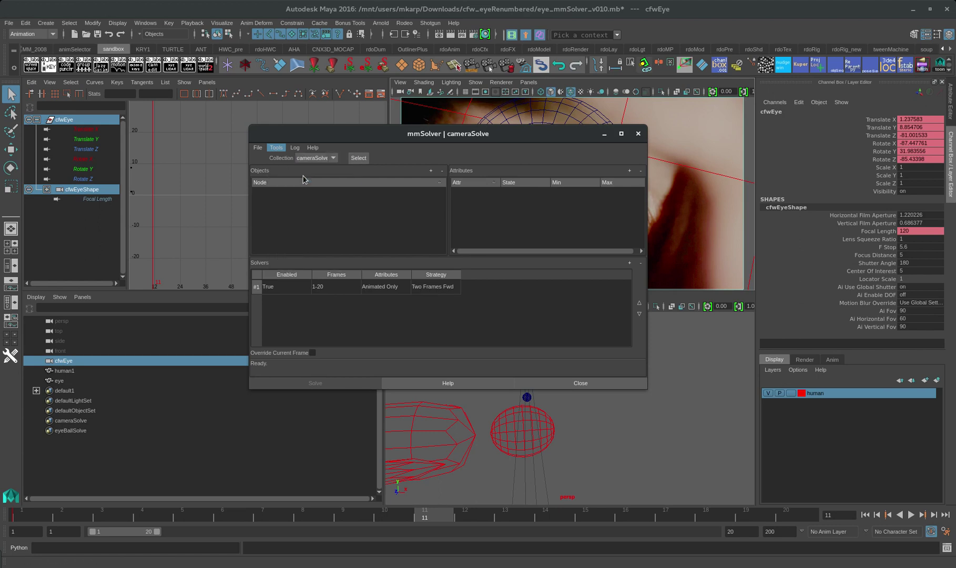
pyautogui.click(166, 78)
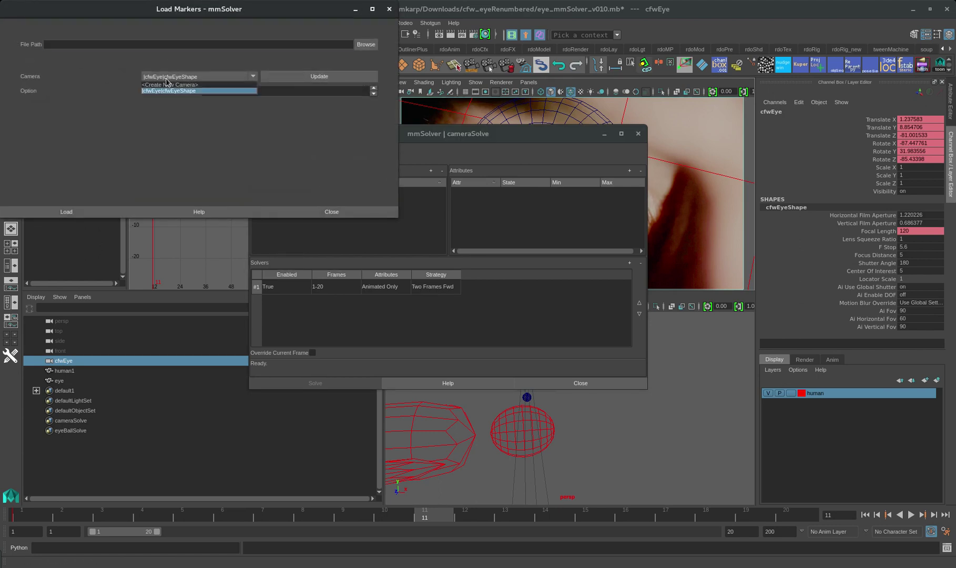
pyautogui.click(157, 93)
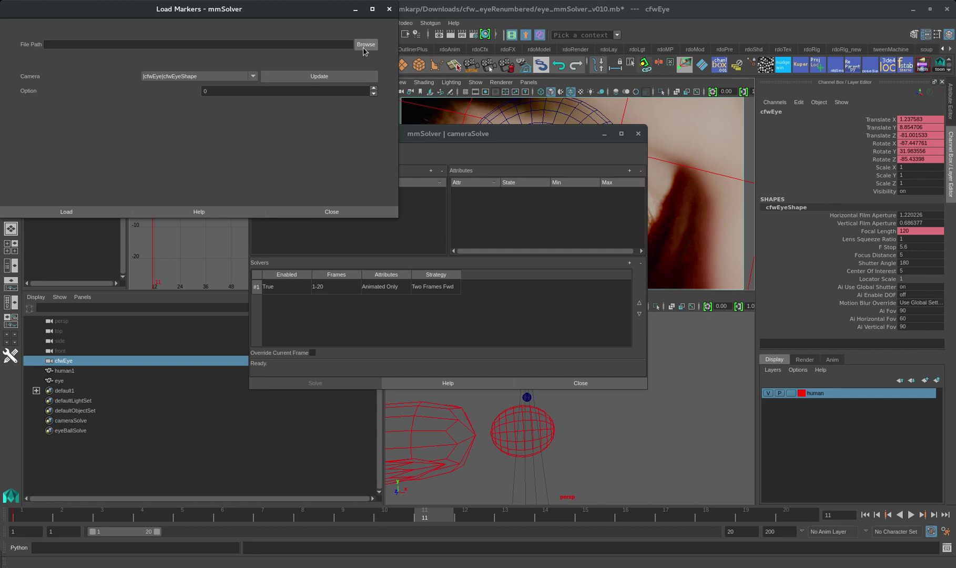
pyautogui.click(366, 44)
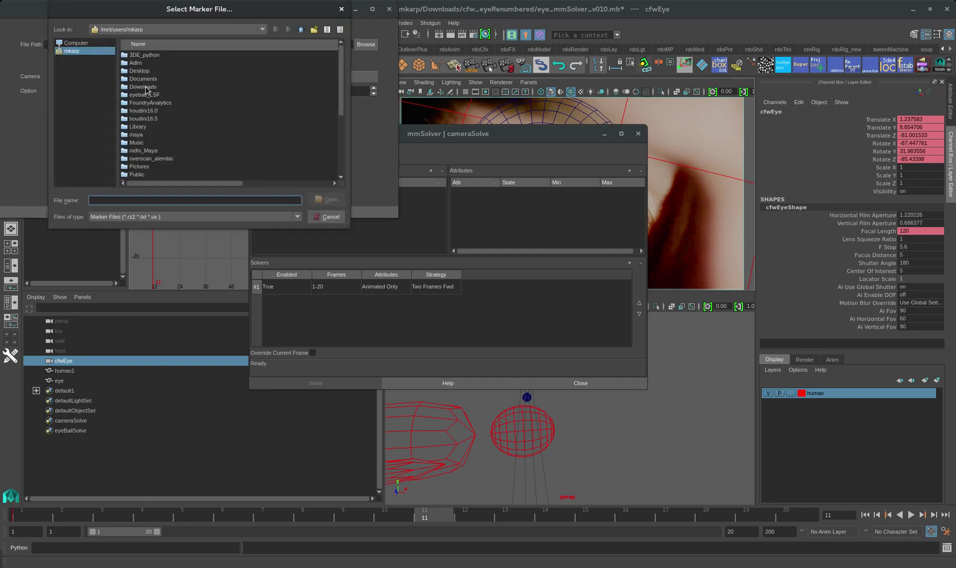
pyautogui.doubleClick(144, 88)
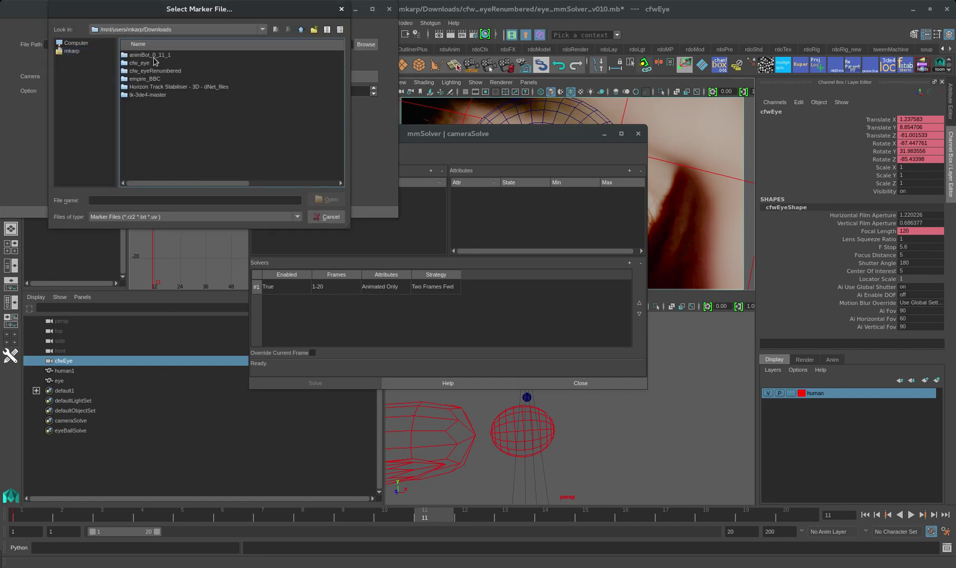
pyautogui.doubleClick(166, 70)
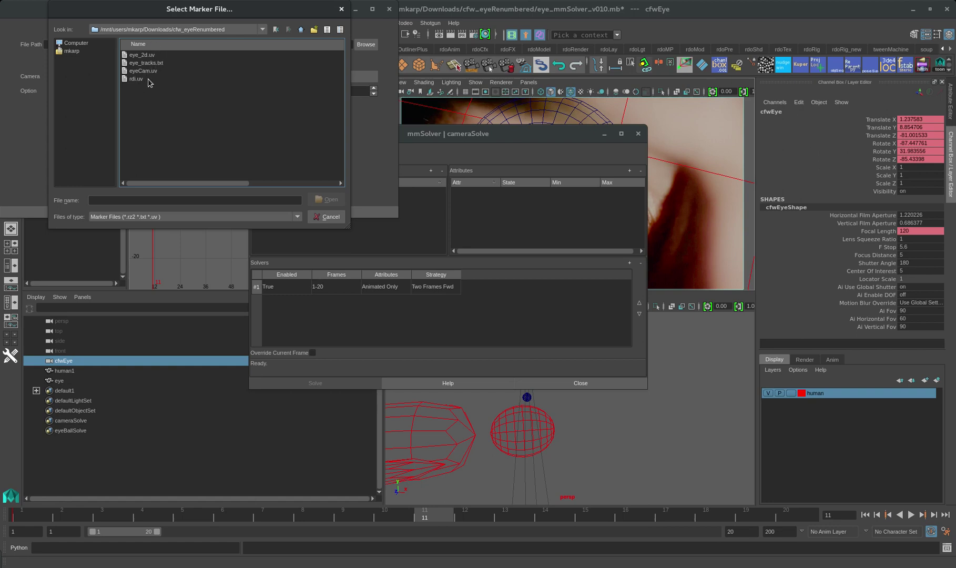
pyautogui.doubleClick(143, 71)
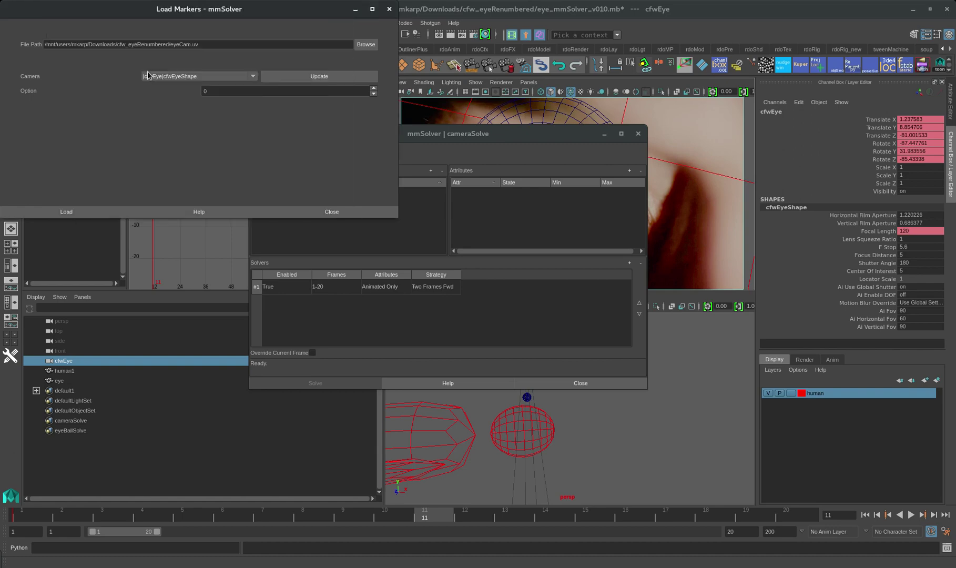
pyautogui.click(125, 214)
pyautogui.moveTo(300, 9); pyautogui.dragTo(955, 132)
# Expand markerGroup1 under the cfwEye camera and rename marker_08_MKR as cam_08_MKR
pyautogui.click(35, 361)
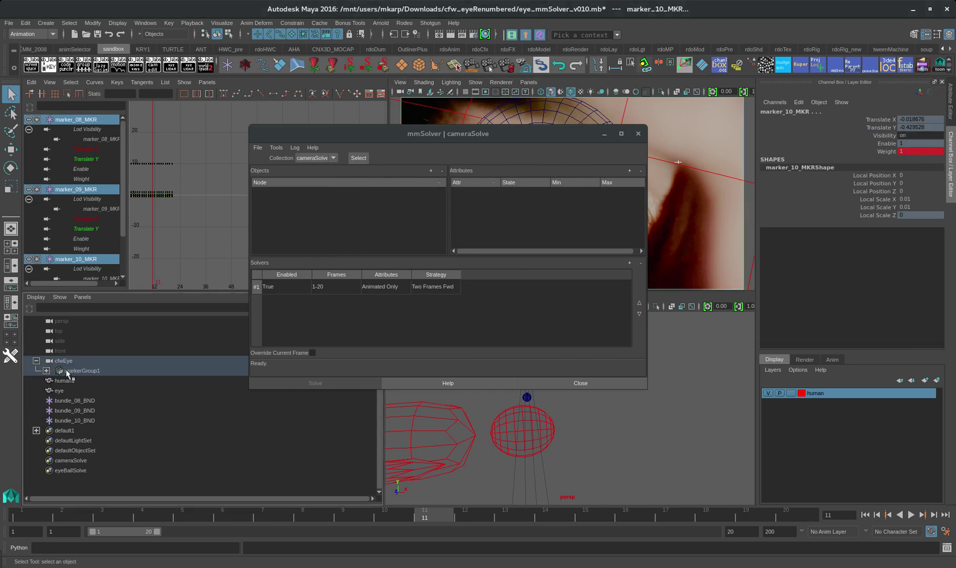
pyautogui.click(46, 371)
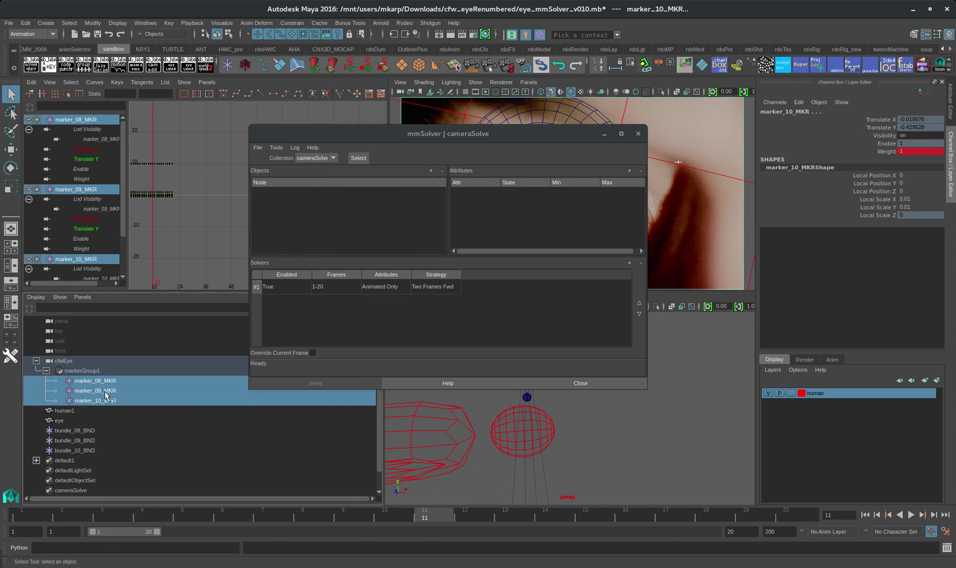
pyautogui.doubleClick(87, 382)
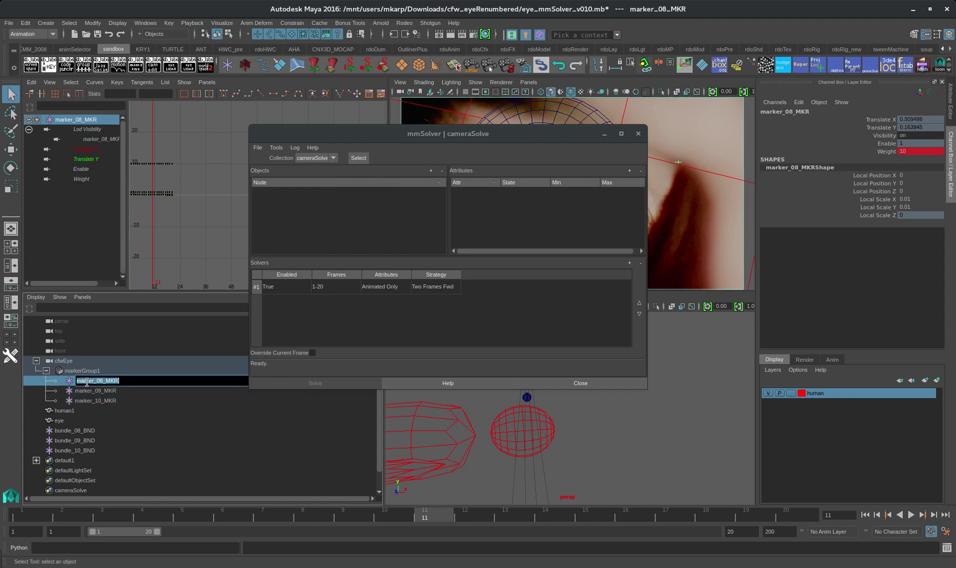
pyautogui.moveTo(94, 381); pyautogui.dragTo(62, 384)
pyautogui.write('cam')
pyautogui.press('Return')
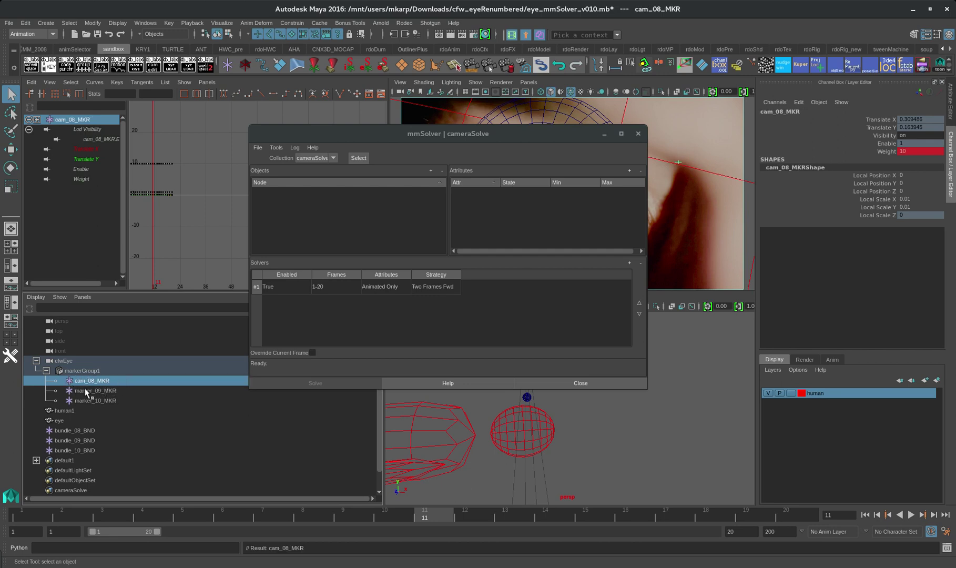
# Rename marker_09_MKR as cam_09_MKR and marker_10_MKR as cam_10_MKR
pyautogui.doubleClick(84, 389)
pyautogui.moveTo(96, 390); pyautogui.dragTo(58, 392)
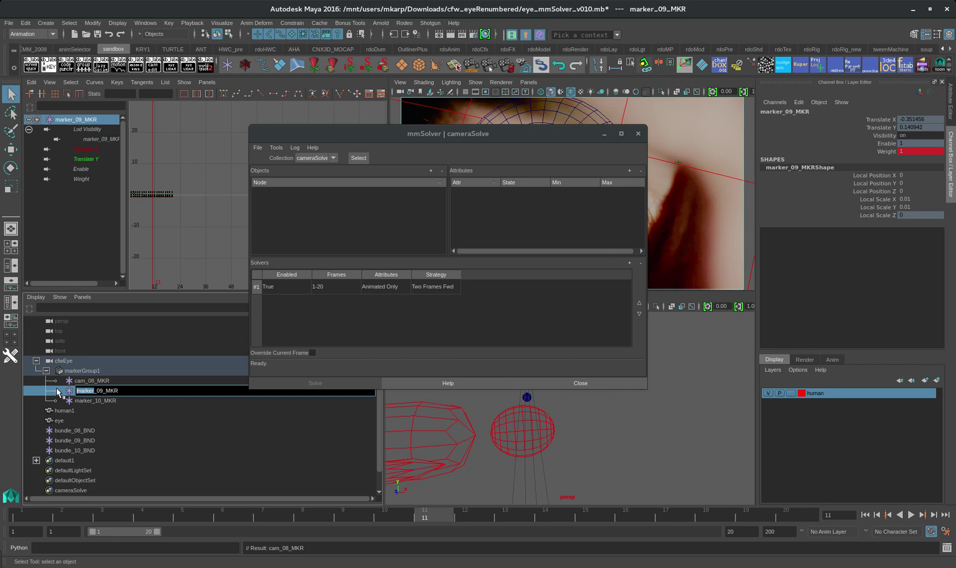
pyautogui.write('cam')
pyautogui.press('Return')
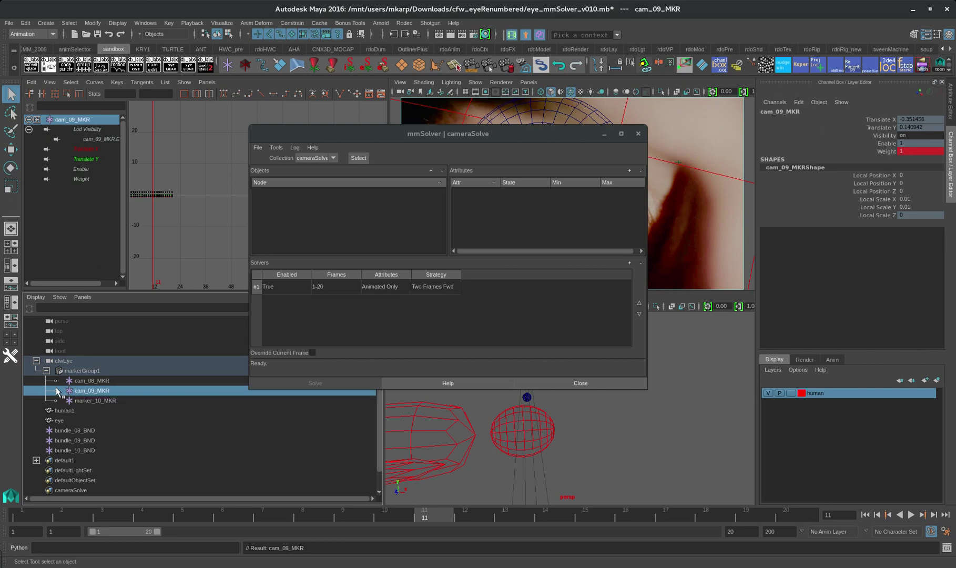
pyautogui.doubleClick(87, 400)
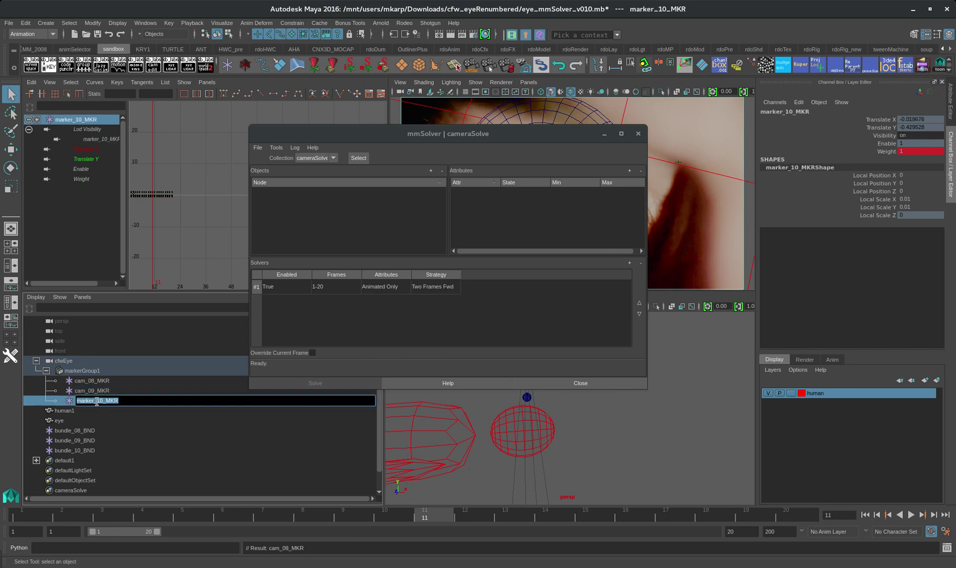
pyautogui.moveTo(96, 401); pyautogui.dragTo(60, 398)
pyautogui.write('cam')
pyautogui.press('Return')
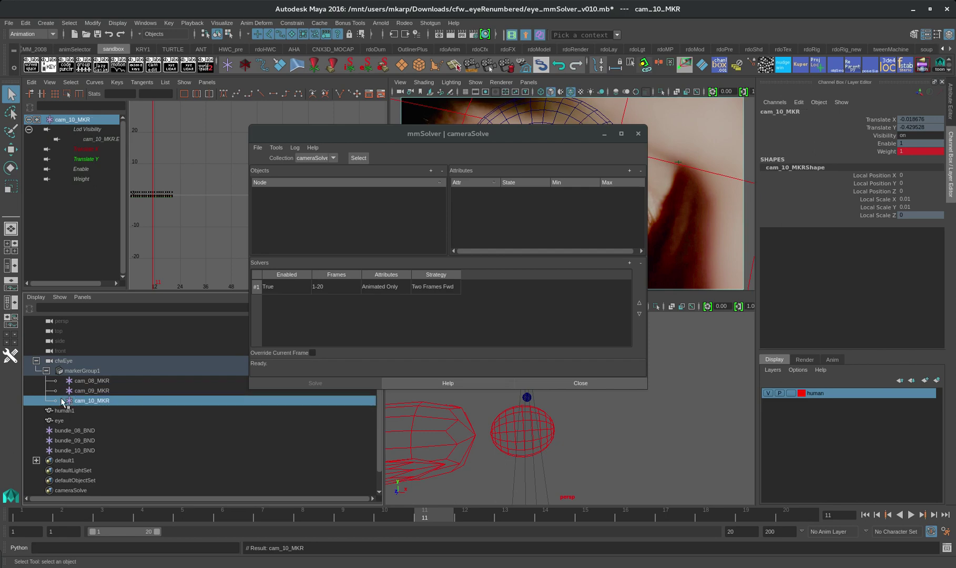
# Move the mmSolver window aside, select markerGroup1 and scrub through the eye footage, stopping at frame 5
pyautogui.moveTo(480, 134); pyautogui.dragTo(955, 134)
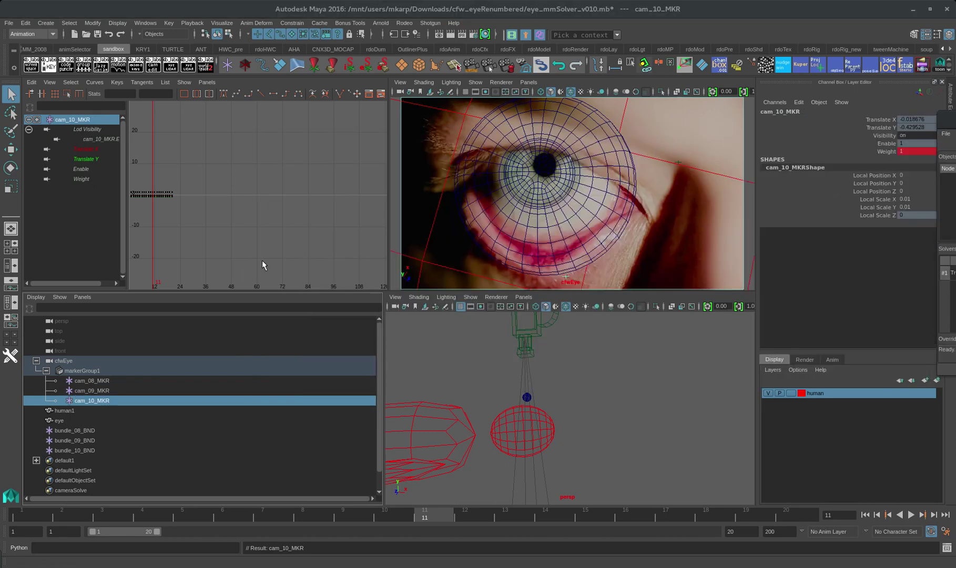
pyautogui.click(91, 371)
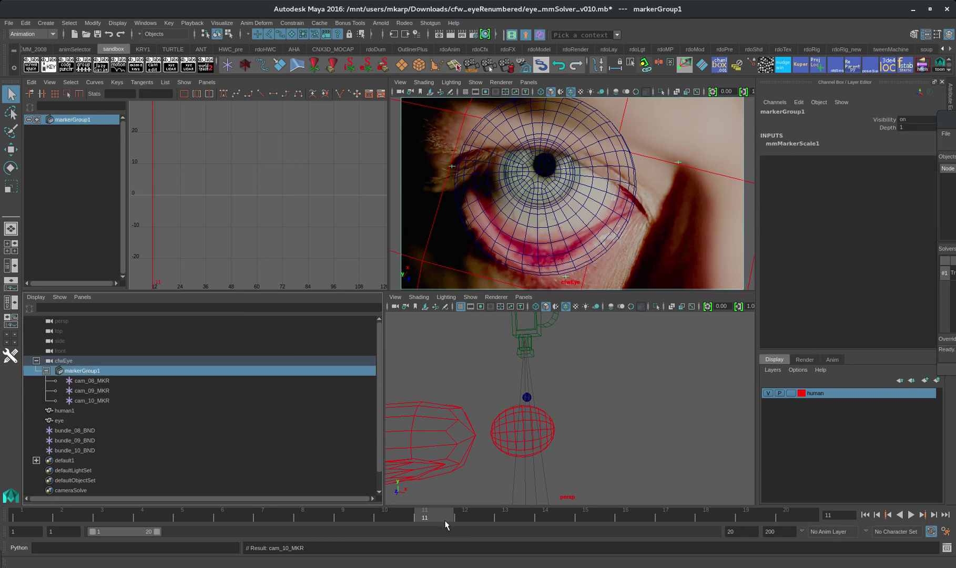
pyautogui.moveTo(445, 522); pyautogui.dragTo(513, 531)
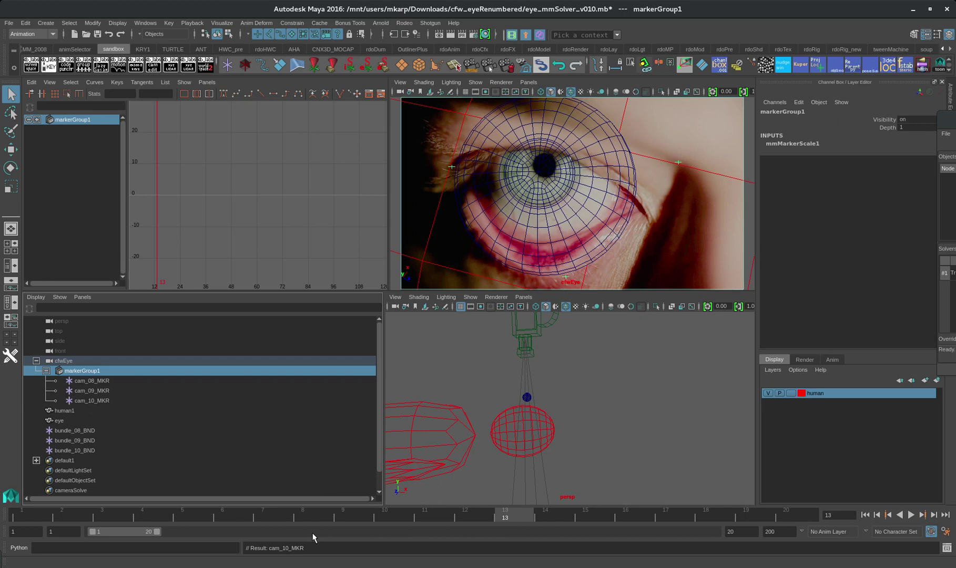
pyautogui.moveTo(342, 520); pyautogui.dragTo(182, 518)
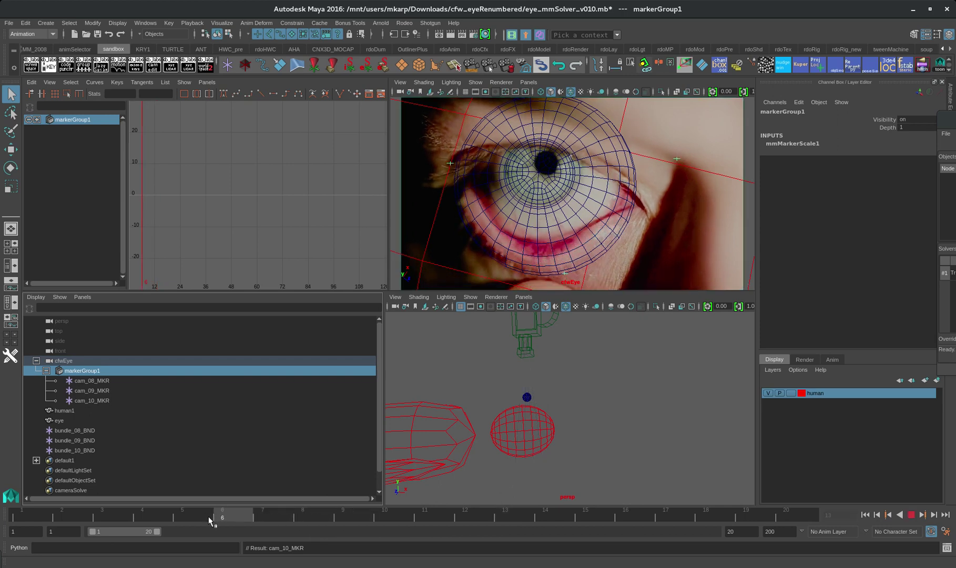
# Frame cam_08_MKR in the perspective view and examine where it sits in front of the cfwEye camera
pyautogui.click(91, 380)
pyautogui.press('f')
pyautogui.keyDown('alt'); pyautogui.moveTo(592, 414); pyautogui.dragTo(638, 395); pyautogui.keyUp('alt')
pyautogui.press('w')
pyautogui.moveTo(619, 396)
pyautogui.keyDown('alt'); pyautogui.mouseDown(button='right')
pyautogui.moveTo(661, 453)
pyautogui.moveTo(654, 438)
pyautogui.moveTo(685, 450)
pyautogui.moveTo(623, 404)
pyautogui.mouseUp(button='right'); pyautogui.keyUp('alt')
# Try a Depth of 2 on markerGroup1, check the markers in the perspective view, and return the Depth to 1
pyautogui.click(90, 371)
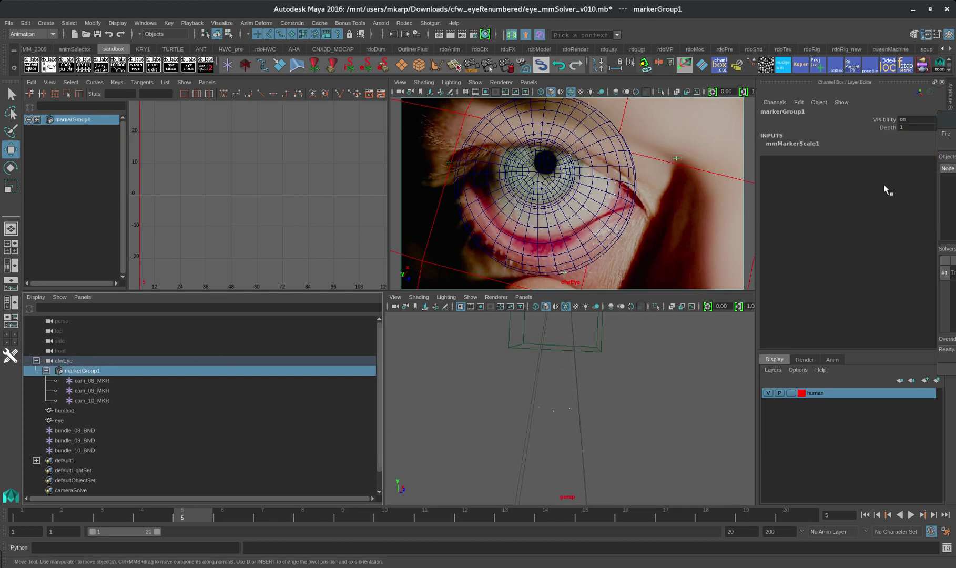
pyautogui.click(897, 128)
pyautogui.click(903, 127)
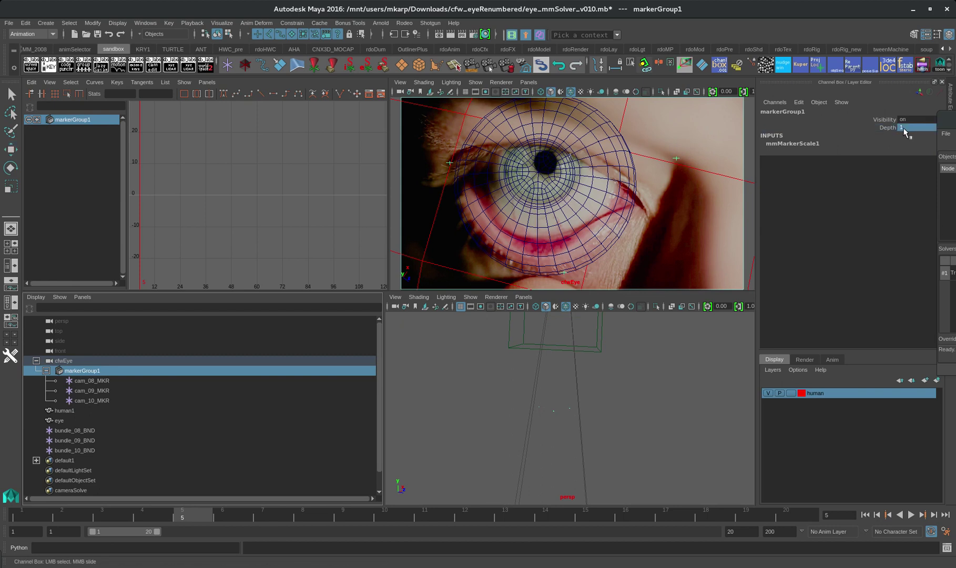
pyautogui.write('2')
pyautogui.press('Return')
pyautogui.keyDown('alt'); pyautogui.moveTo(469, 471); pyautogui.dragTo(476, 368, button='right'); pyautogui.keyUp('alt')
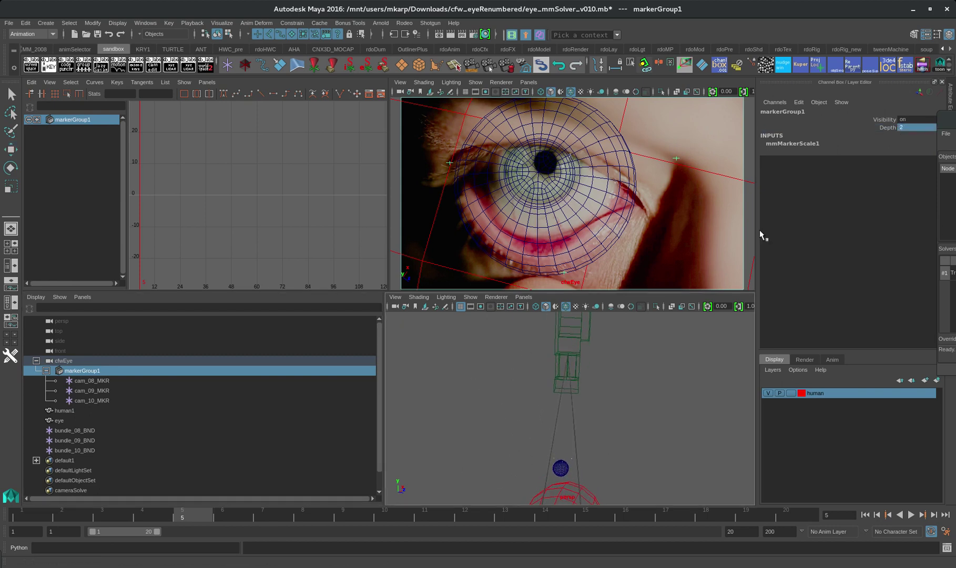
pyautogui.doubleClick(896, 128)
pyautogui.write('1')
pyautogui.press('Return')
pyautogui.moveTo(952, 120); pyautogui.dragTo(453, 153)
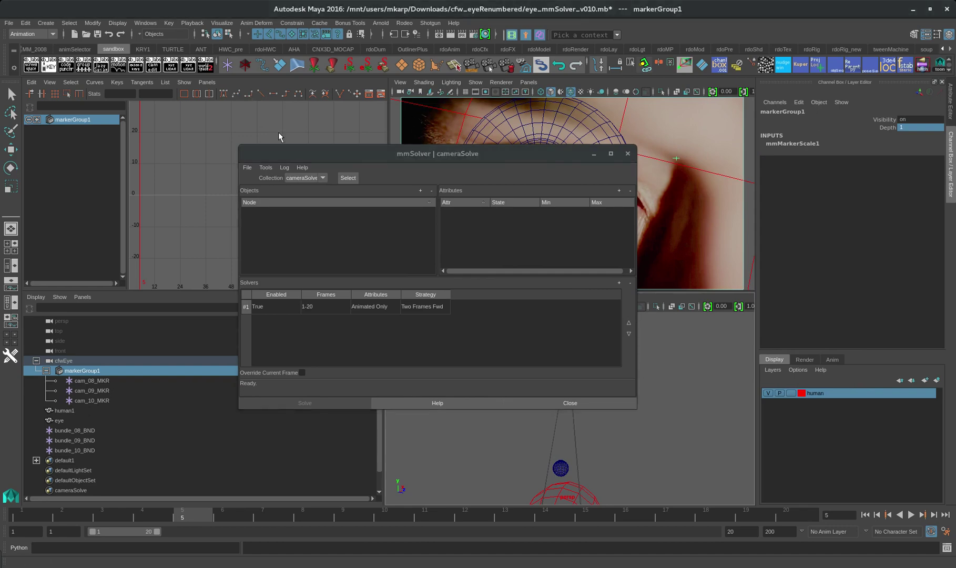
pyautogui.moveTo(327, 153); pyautogui.dragTo(953, 114)
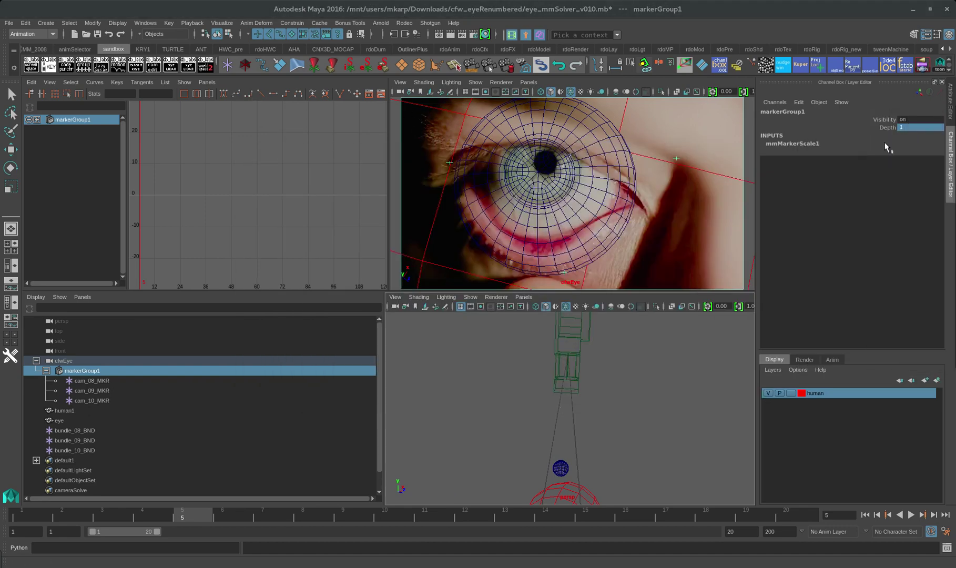
pyautogui.click(94, 380)
pyautogui.press('w')
pyautogui.click(97, 392)
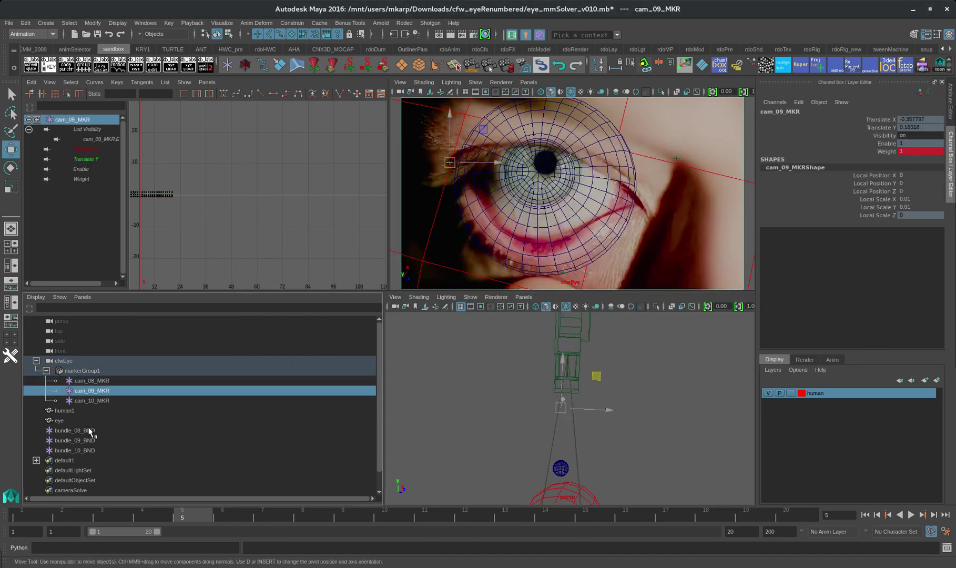
# Rename bundle_08_BND as cam_08_BND and bundle_09_BND as cam_09_BND
pyautogui.click(88, 433)
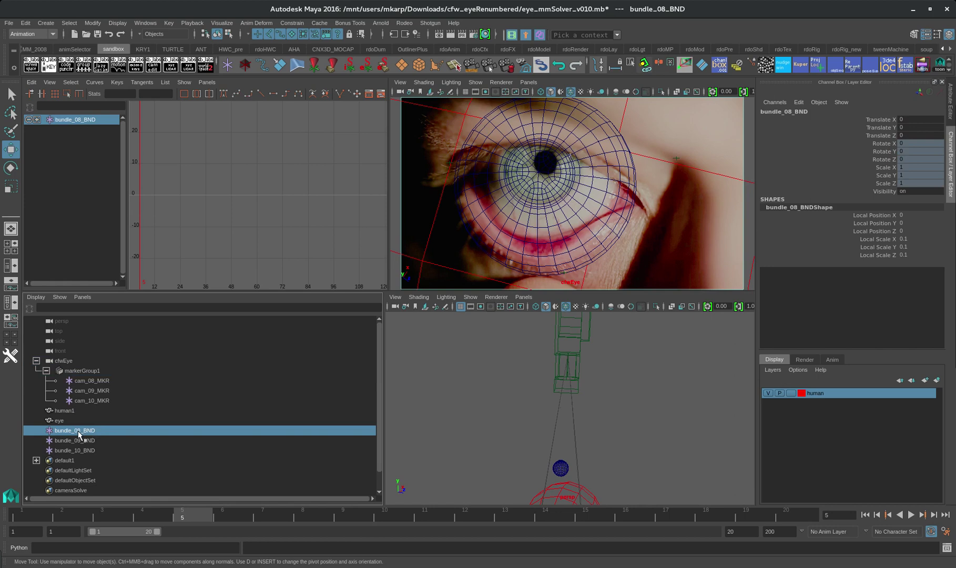
pyautogui.doubleClick(79, 432)
pyautogui.moveTo(75, 432); pyautogui.dragTo(44, 430)
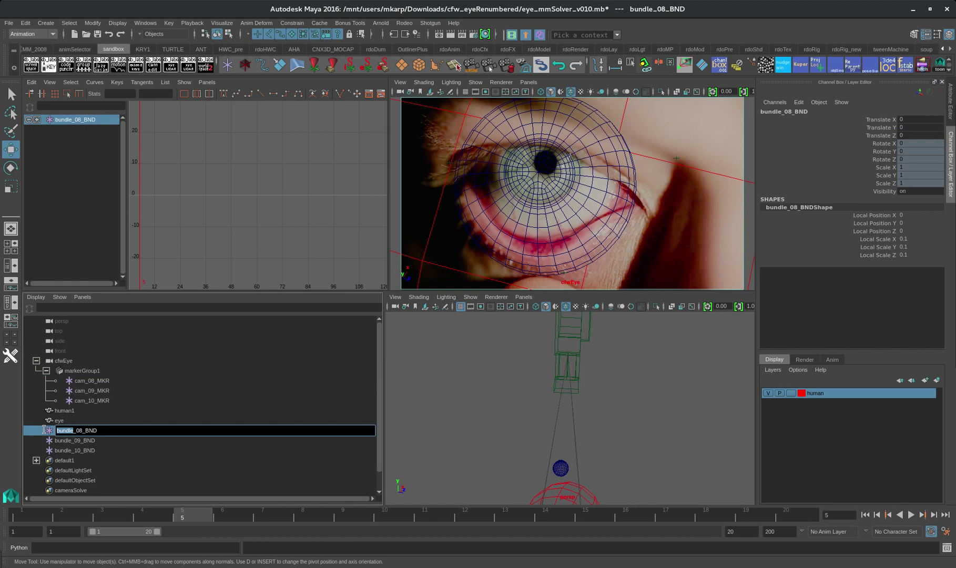
pyautogui.write('cam')
pyautogui.press('Return')
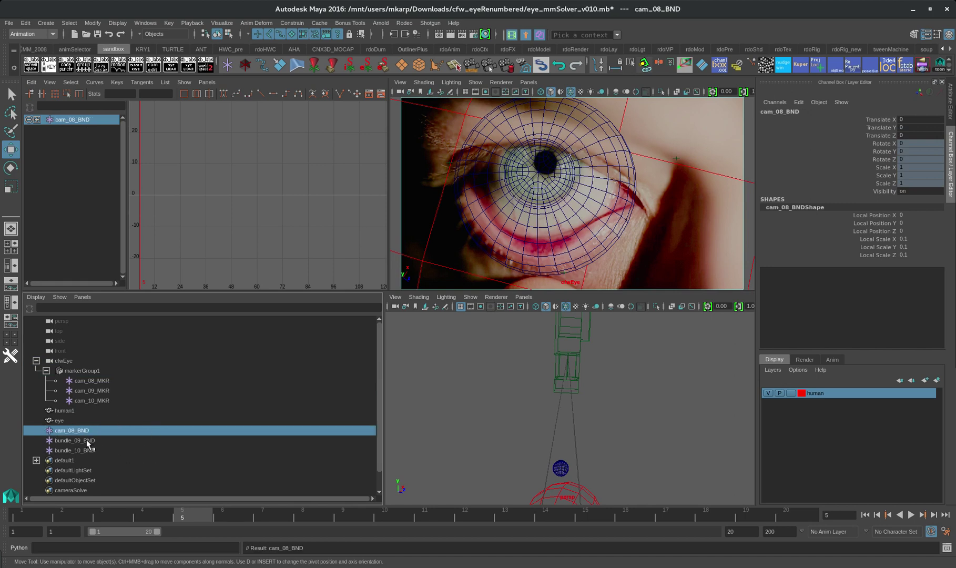
pyautogui.doubleClick(85, 440)
pyautogui.moveTo(73, 443); pyautogui.dragTo(37, 442)
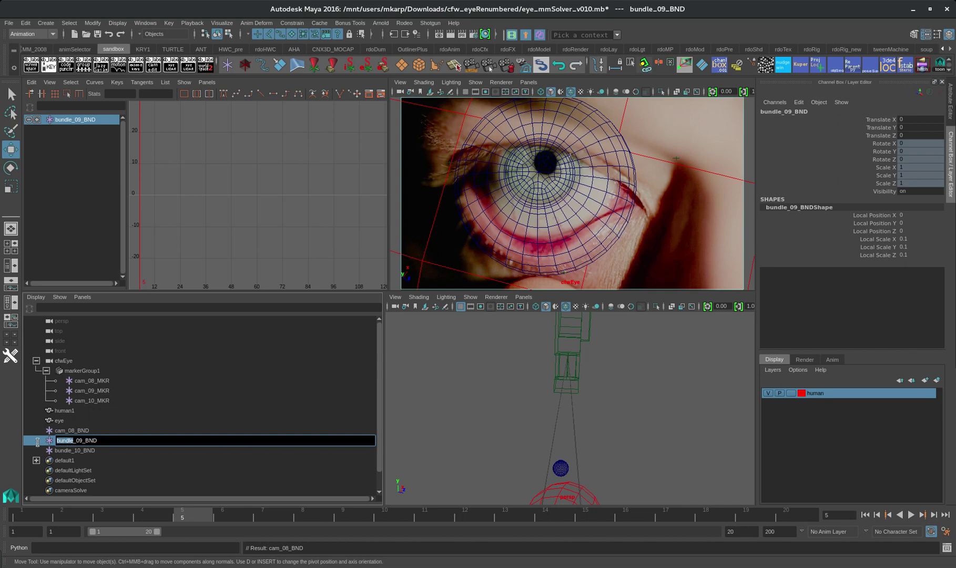
pyautogui.write('cam')
pyautogui.press('Return')
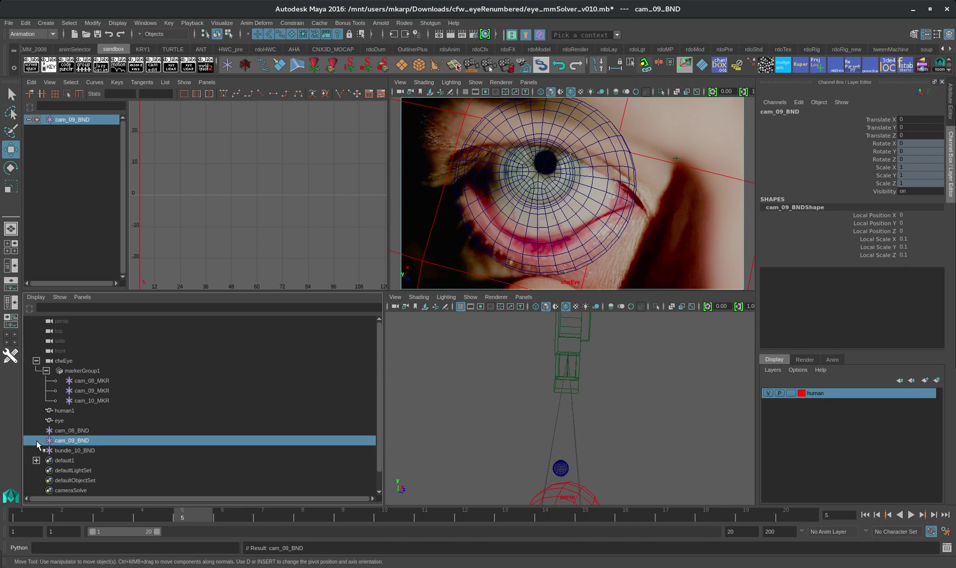
# Rename bundle_10_BND as cam_10_BND to match its marker
pyautogui.click(80, 379)
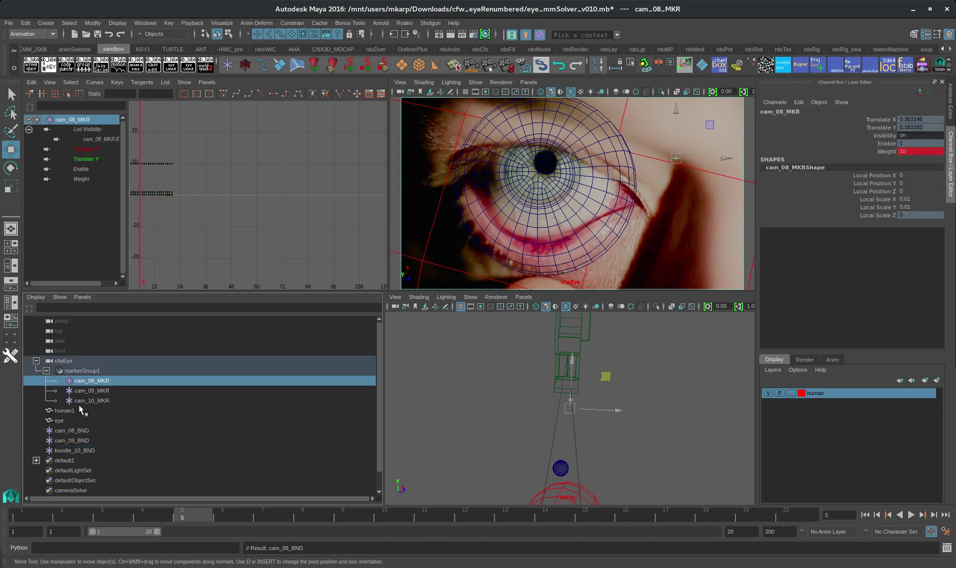
pyautogui.click(75, 427)
pyautogui.click(92, 390)
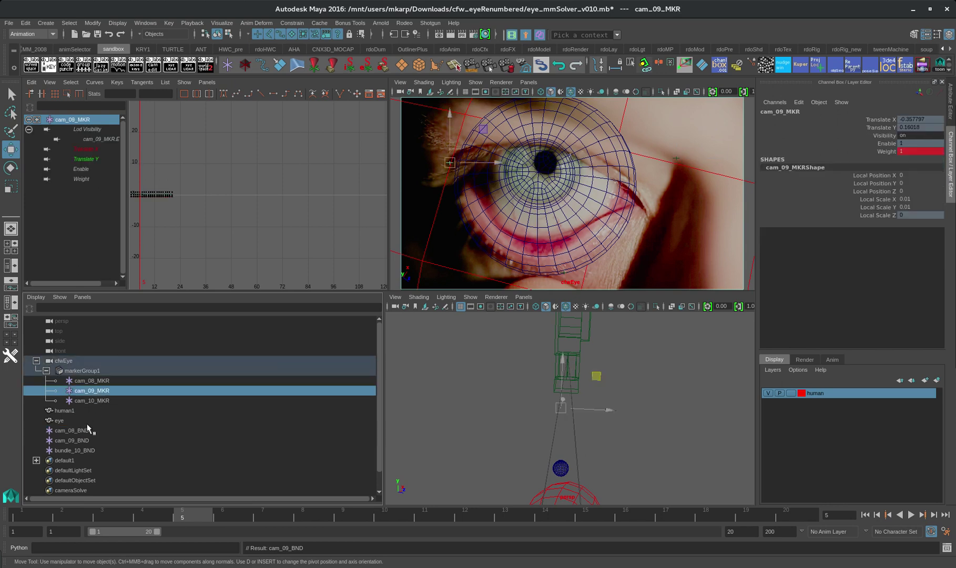
pyautogui.click(79, 440)
pyautogui.doubleClick(82, 450)
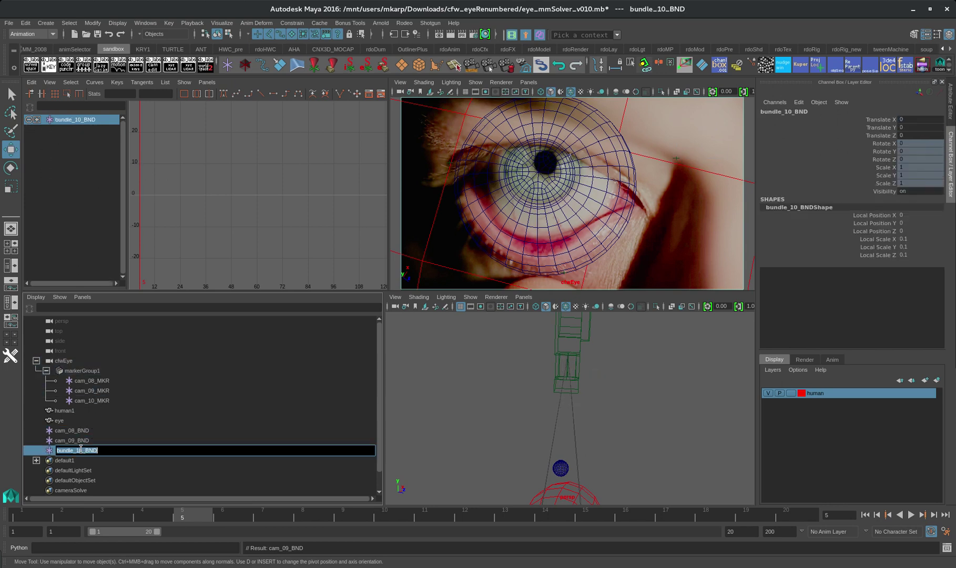
pyautogui.moveTo(76, 450); pyautogui.dragTo(42, 452)
pyautogui.write('cam')
pyautogui.press('Return')
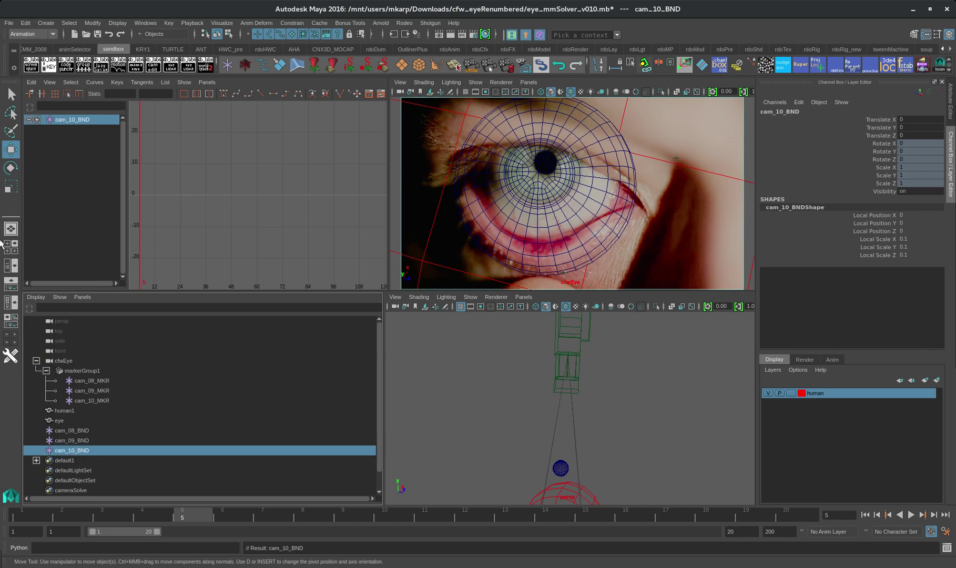
# Examine where the three cam bundles lie relative to the cfwEye camera in the perspective view
pyautogui.click(72, 429)
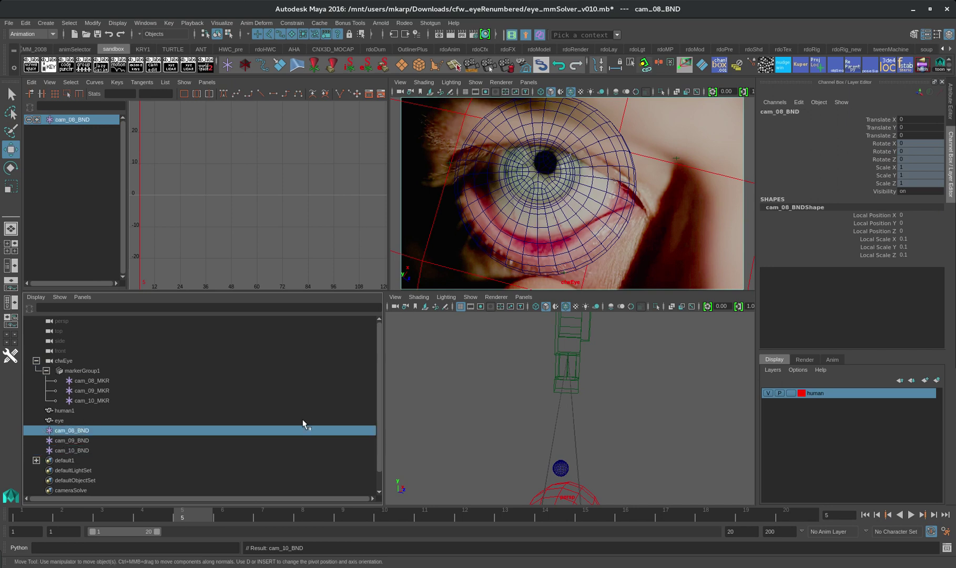
pyautogui.click(97, 382)
pyautogui.click(76, 430)
pyautogui.press('f')
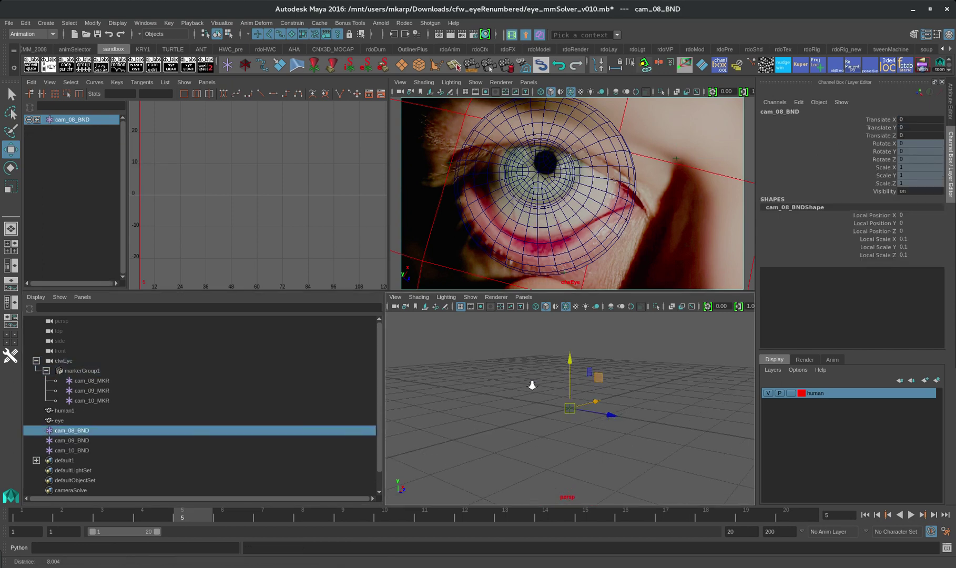
pyautogui.click(59, 440)
pyautogui.click(79, 451)
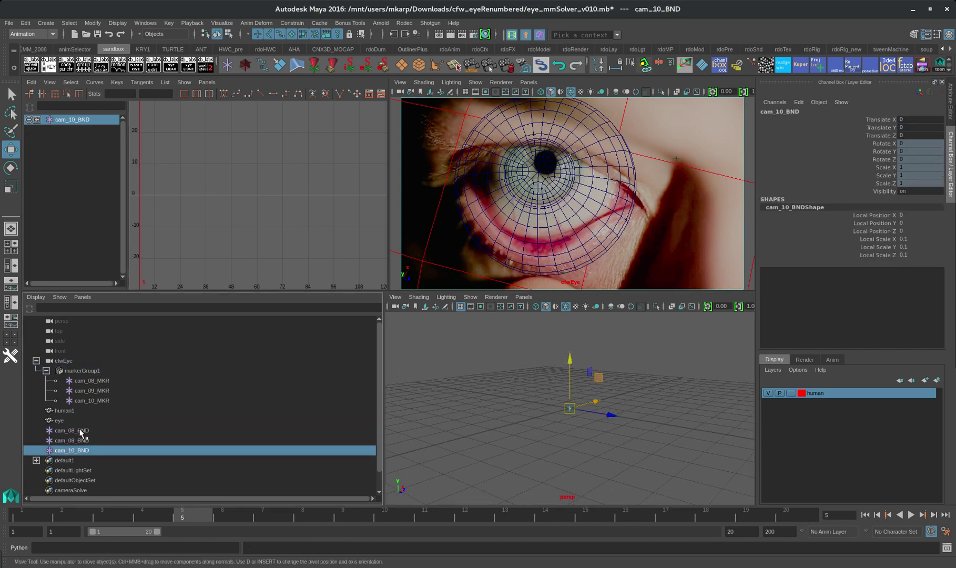
pyautogui.click(81, 430)
pyautogui.keyDown('alt'); pyautogui.moveTo(668, 435); pyautogui.dragTo(514, 362); pyautogui.keyUp('alt')
pyautogui.keyDown('alt'); pyautogui.moveTo(503, 379); pyautogui.dragTo(536, 374, button='middle'); pyautogui.keyUp('alt')
pyautogui.keyDown('alt'); pyautogui.moveTo(535, 399); pyautogui.dragTo(578, 428, button='right'); pyautogui.keyUp('alt')
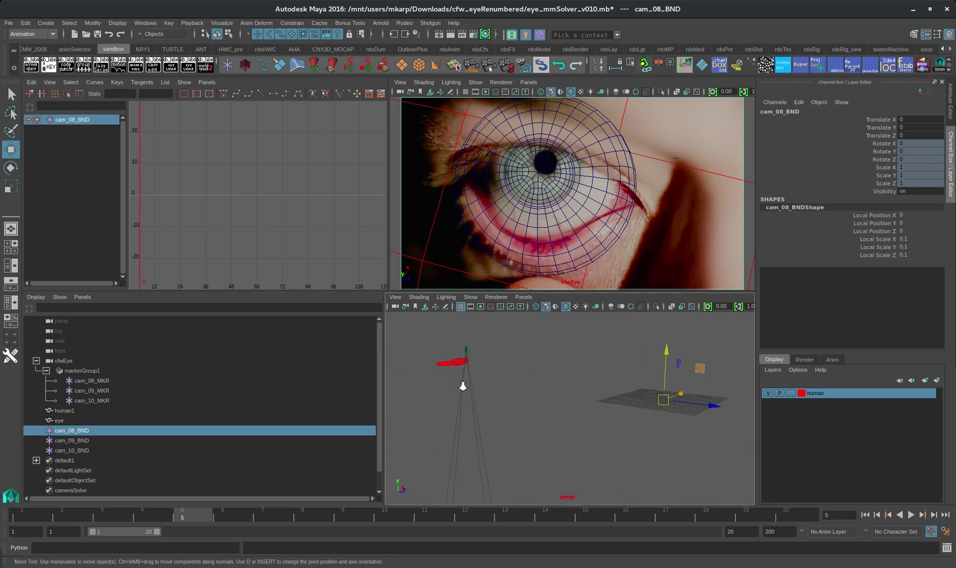
pyautogui.keyDown('alt'); pyautogui.moveTo(461, 386); pyautogui.dragTo(480, 379, button='right'); pyautogui.keyUp('alt')
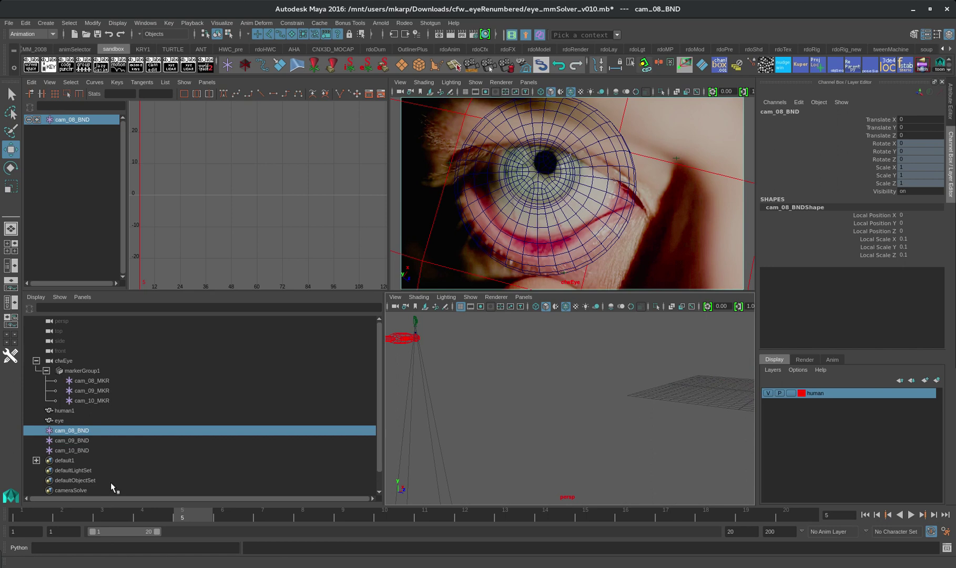
# Point-constrain cam_08_BND to cam_08_MKR
pyautogui.click(86, 381)
pyautogui.keyDown('ctrl'); pyautogui.click(82, 432); pyautogui.keyUp('ctrl')
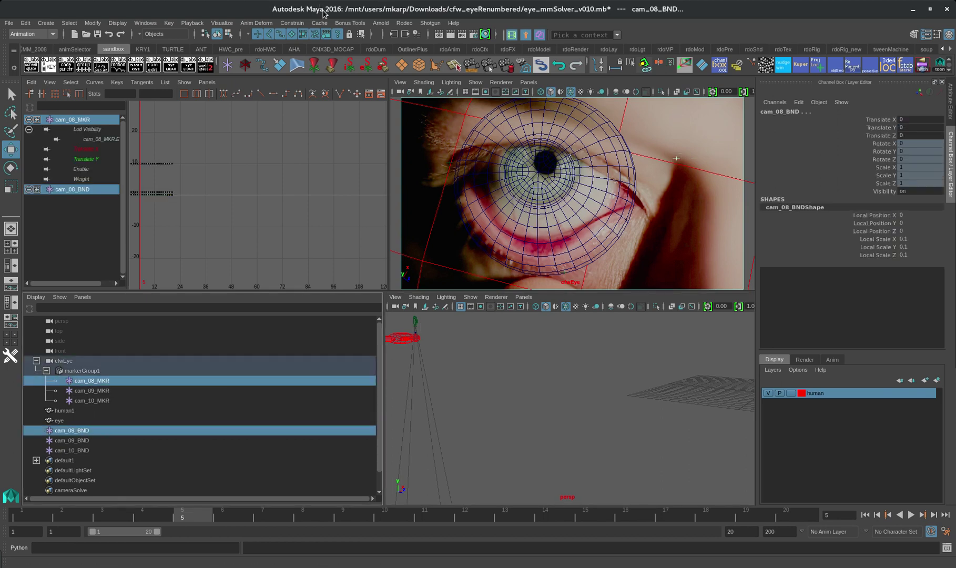
pyautogui.click(294, 23)
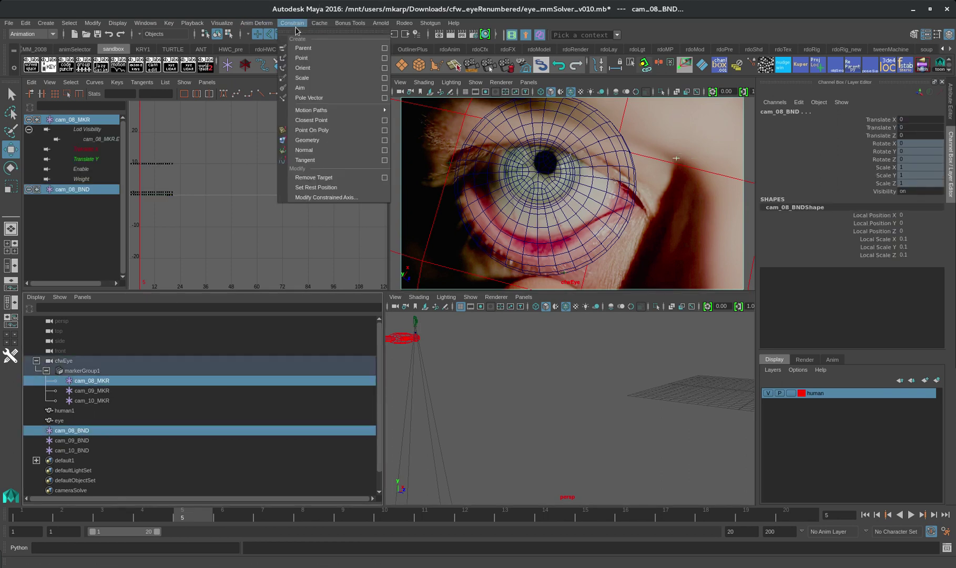
pyautogui.click(313, 59)
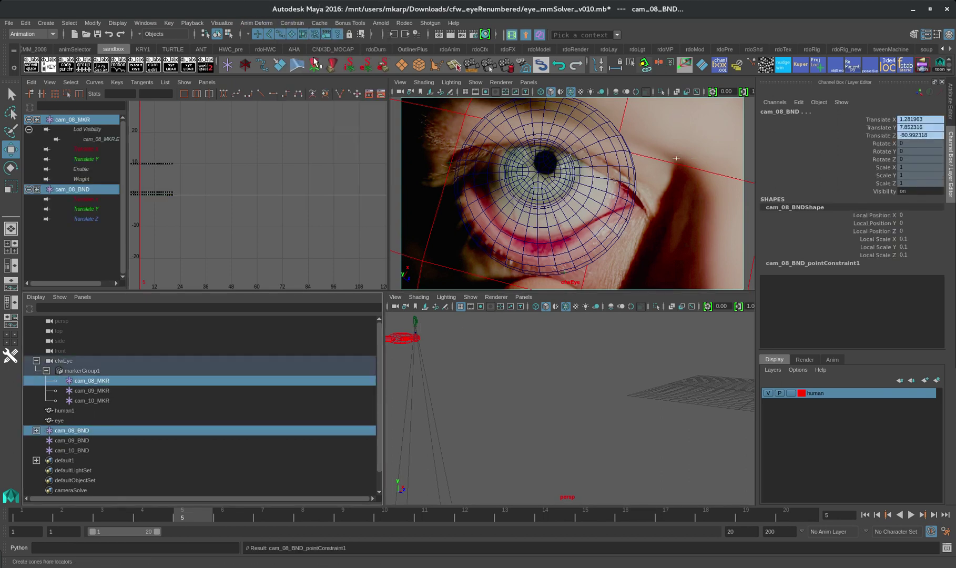
# Point-constrain cam_09_BND to cam_09_MKR
pyautogui.click(95, 391)
pyautogui.keyDown('ctrl'); pyautogui.click(84, 441); pyautogui.keyUp('ctrl')
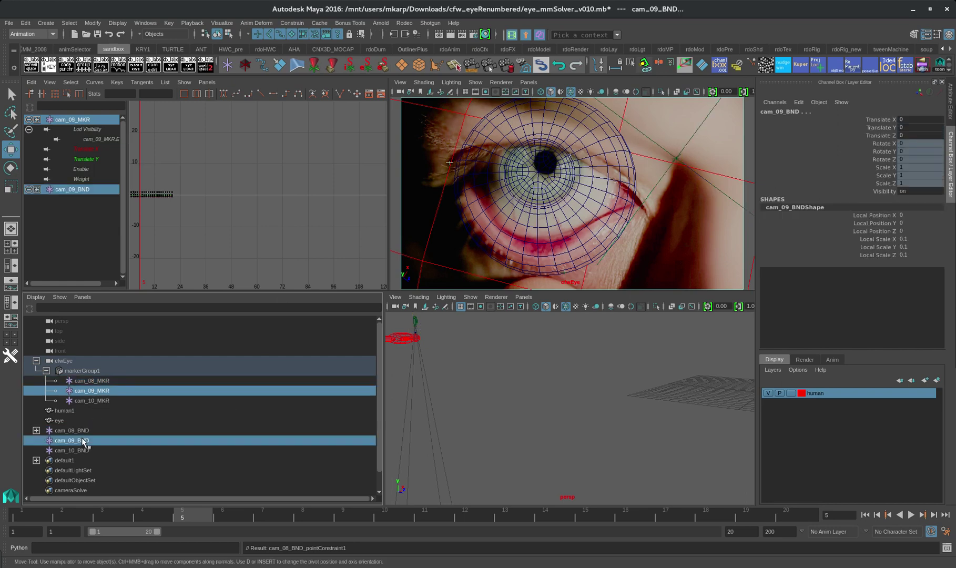
pyautogui.click(293, 24)
pyautogui.click(302, 57)
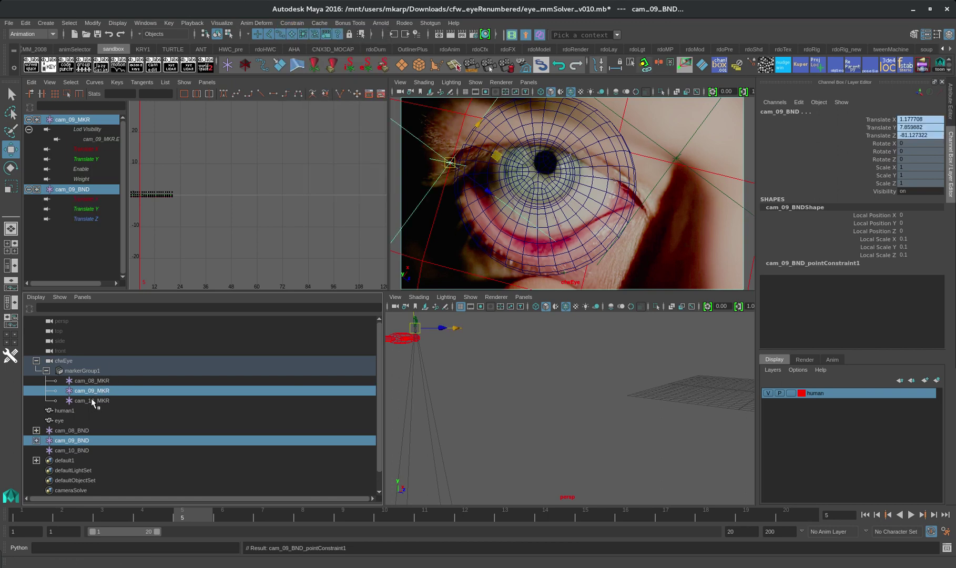
# Point-constrain cam_10_BND to cam_10_MKR
pyautogui.click(91, 399)
pyautogui.keyDown('ctrl'); pyautogui.click(80, 450); pyautogui.keyUp('ctrl')
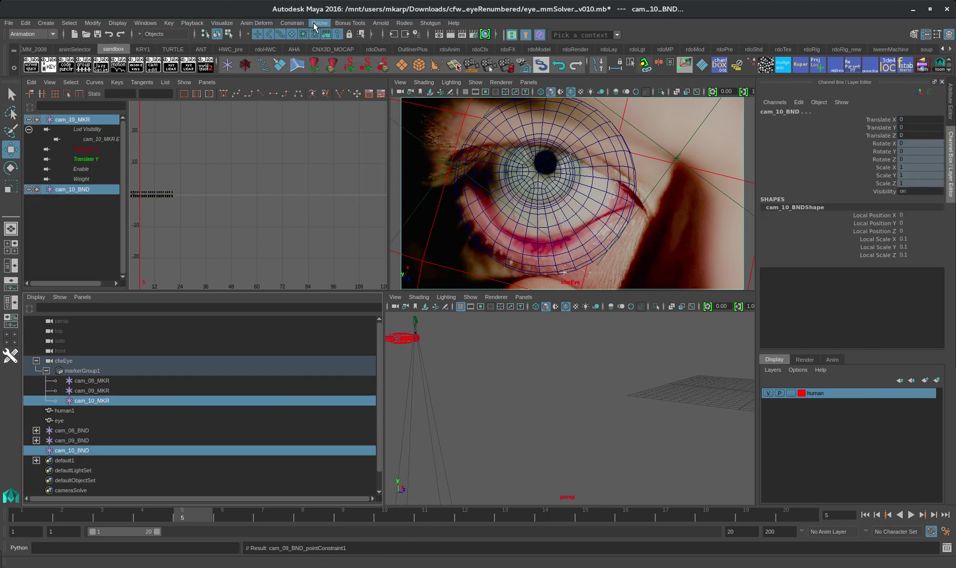
pyautogui.click(294, 24)
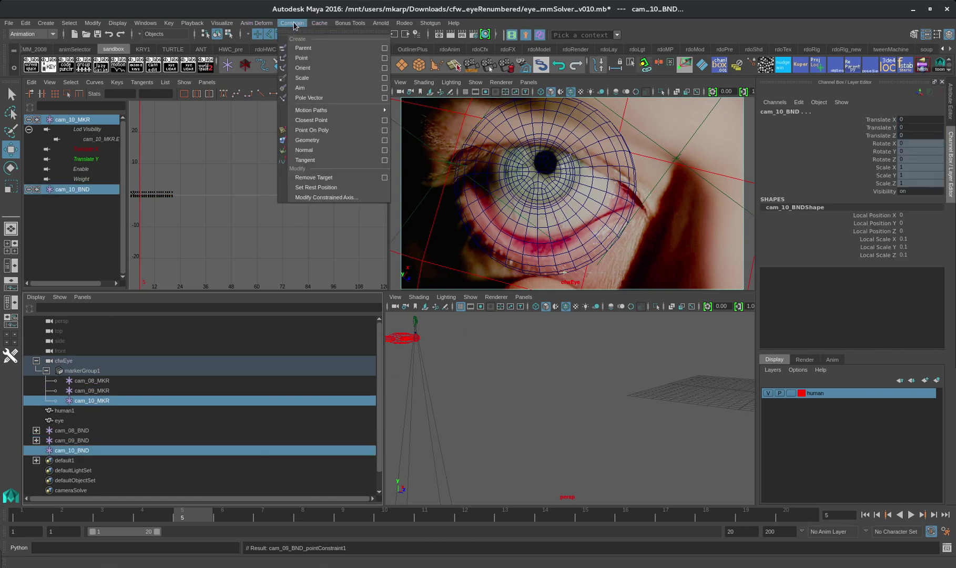
pyautogui.click(312, 61)
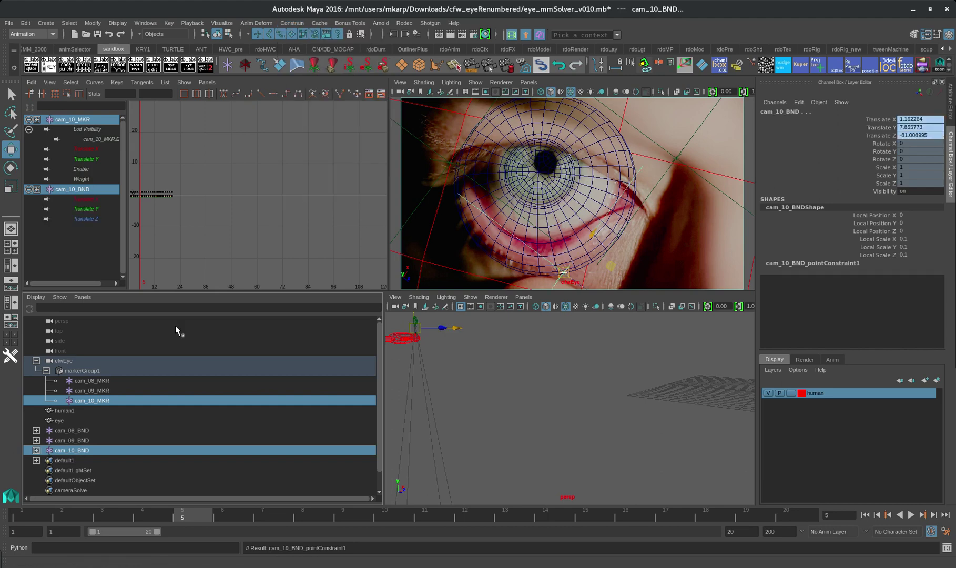
# Delete the point constraints under cam_10_BND, cam_09_BND and cam_08_BND
pyautogui.click(35, 451)
pyautogui.click(80, 460)
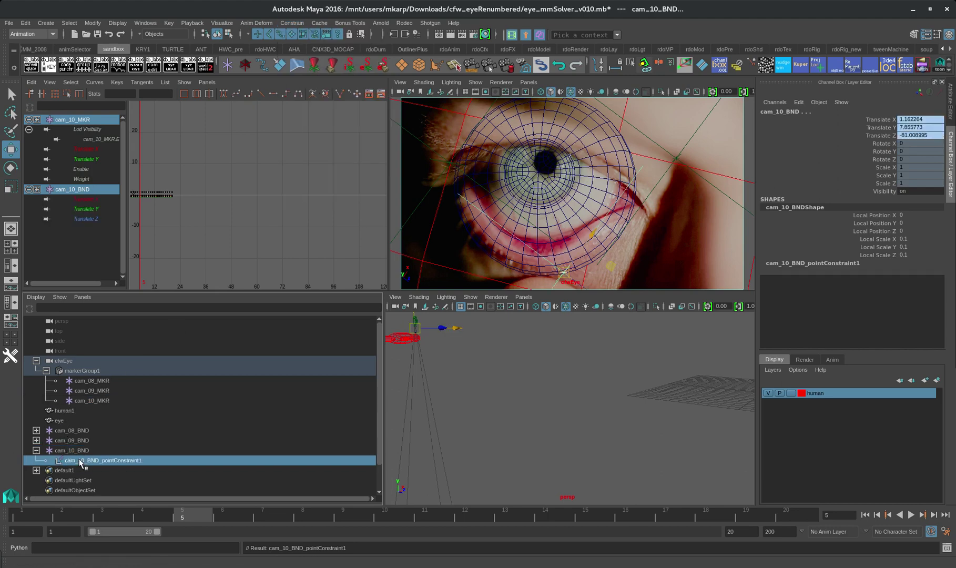
pyautogui.press('Delete')
pyautogui.click(36, 440)
pyautogui.click(74, 451)
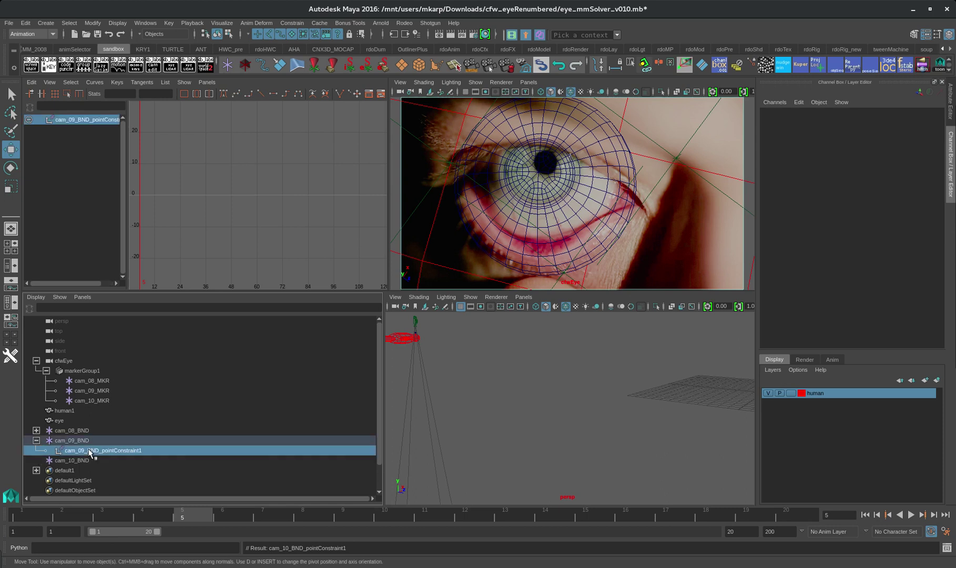
pyautogui.press('Delete')
pyautogui.click(36, 430)
pyautogui.click(77, 441)
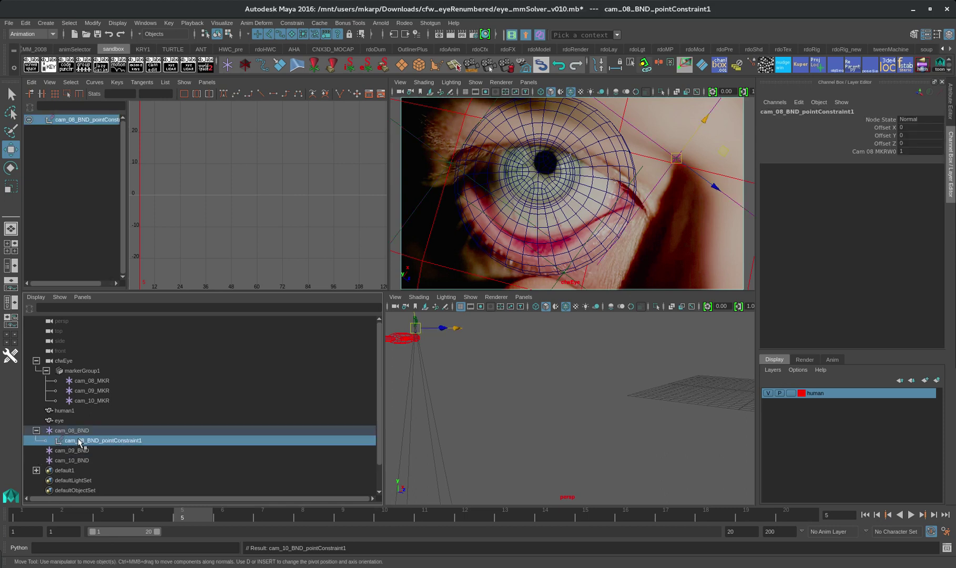
pyautogui.press('Delete')
# Open the Project locator on mesh tool for cam_08_BND, cam_09_BND, cam_10_BND and human1, and set it to Current Frame
pyautogui.click(77, 432)
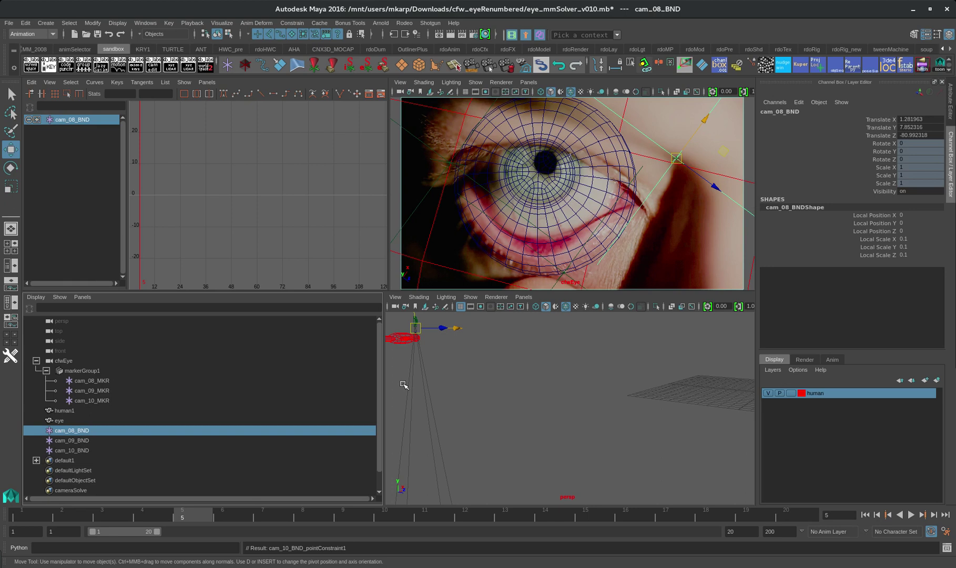
pyautogui.press('f')
pyautogui.keyDown('alt'); pyautogui.moveTo(591, 408); pyautogui.dragTo(734, 450, button='right'); pyautogui.keyUp('alt')
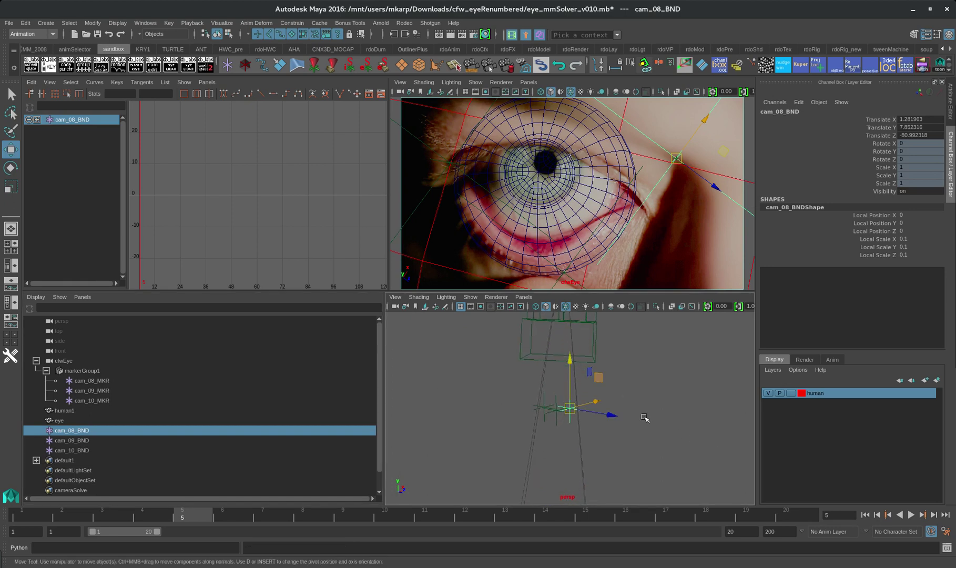
pyautogui.keyDown('alt'); pyautogui.moveTo(657, 443); pyautogui.dragTo(564, 453); pyautogui.keyUp('alt')
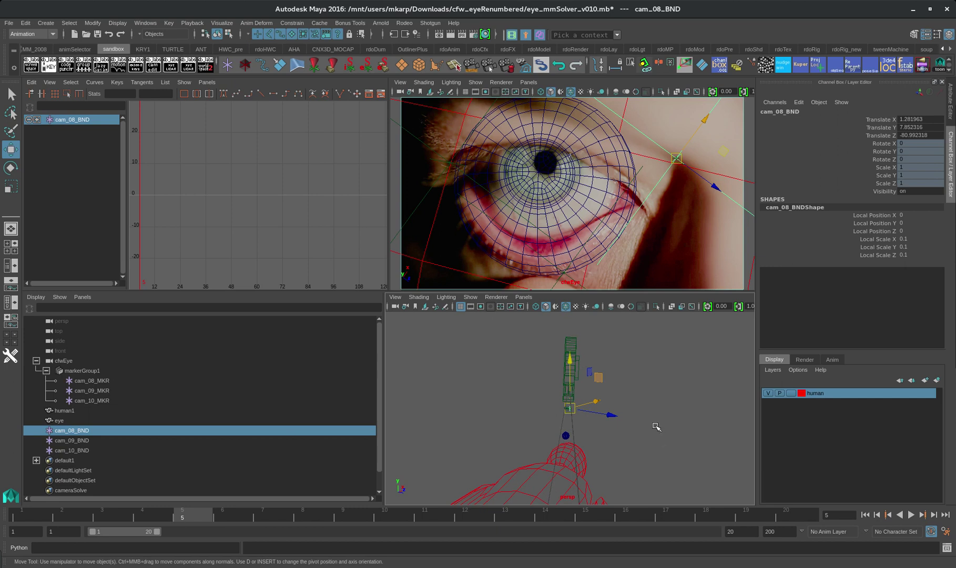
pyautogui.keyDown('ctrl'); pyautogui.click(72, 440); pyautogui.keyUp('ctrl')
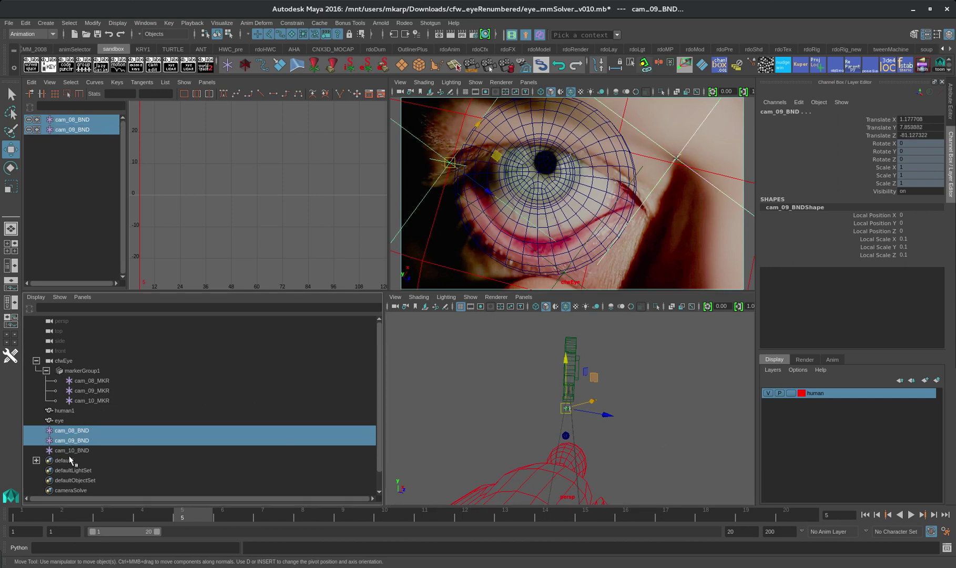
pyautogui.keyDown('ctrl'); pyautogui.click(71, 451); pyautogui.keyUp('ctrl')
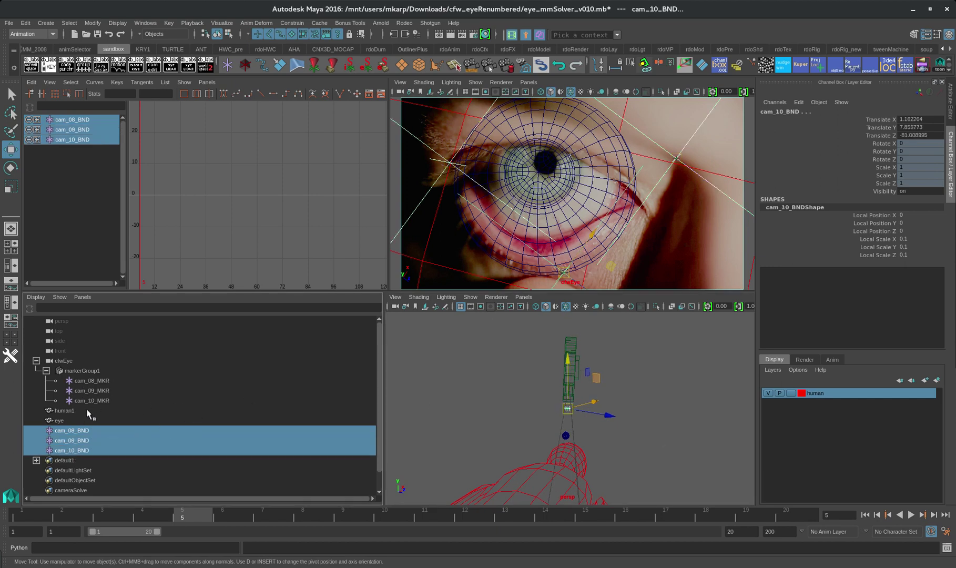
pyautogui.keyDown('ctrl'); pyautogui.click(63, 410); pyautogui.keyUp('ctrl')
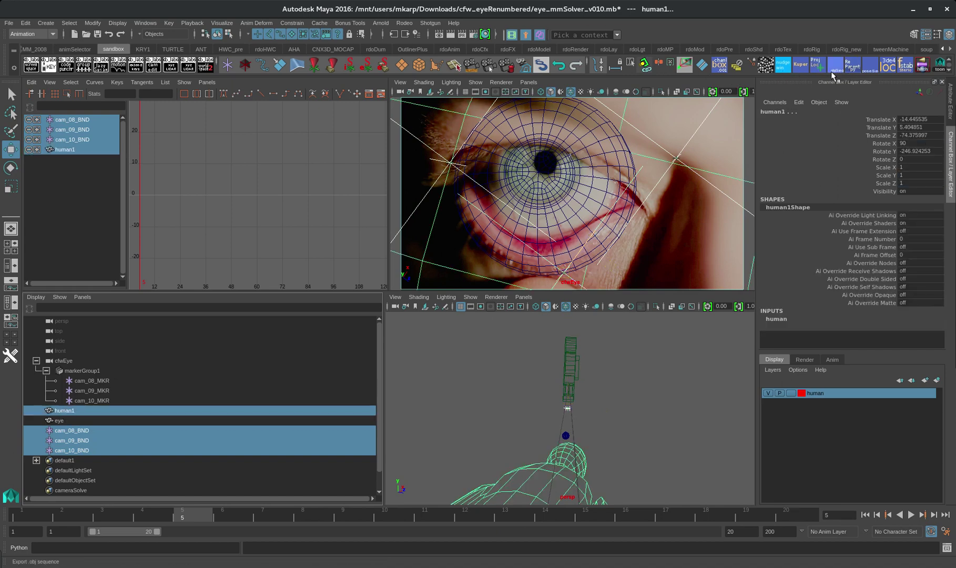
pyautogui.click(817, 63)
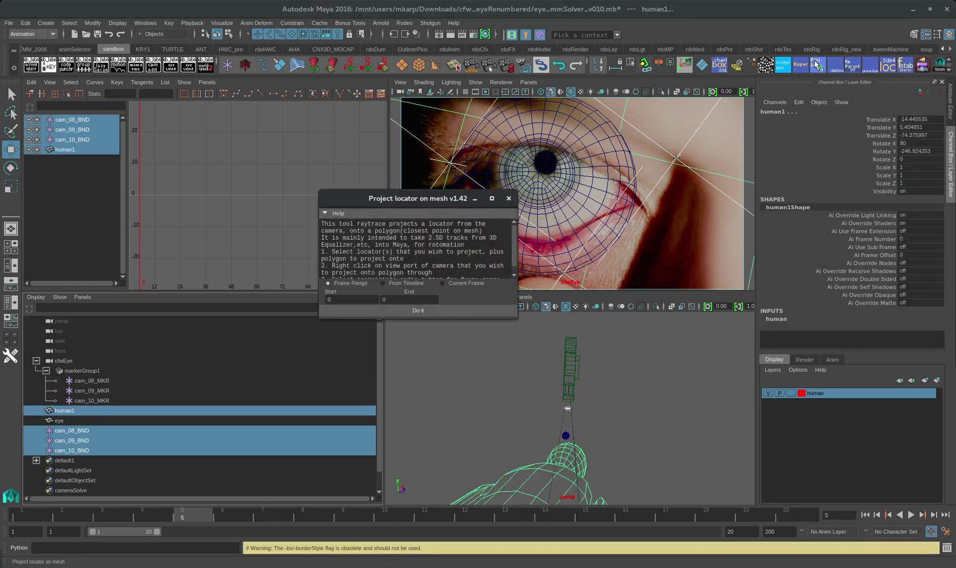
pyautogui.click(443, 283)
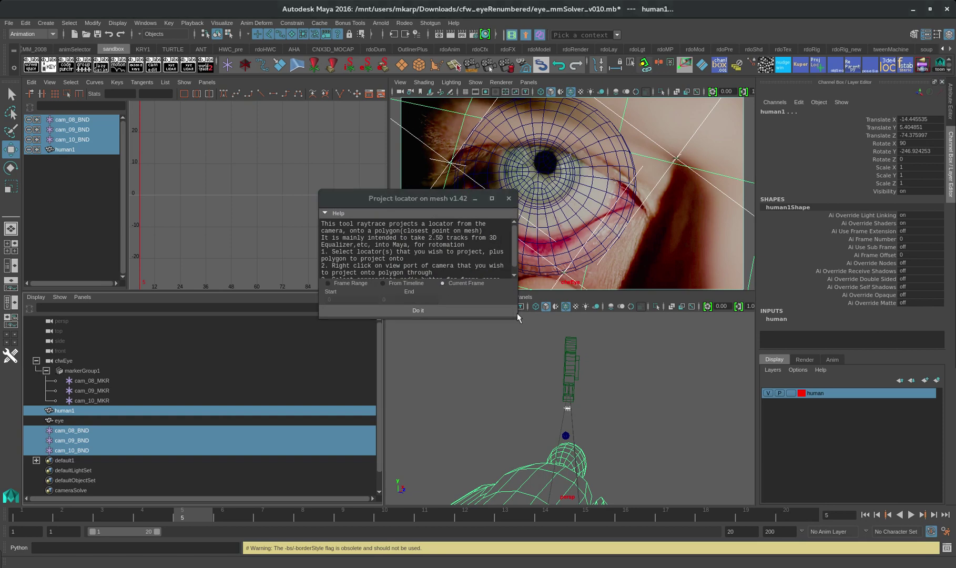
pyautogui.moveTo(517, 317); pyautogui.dragTo(651, 363)
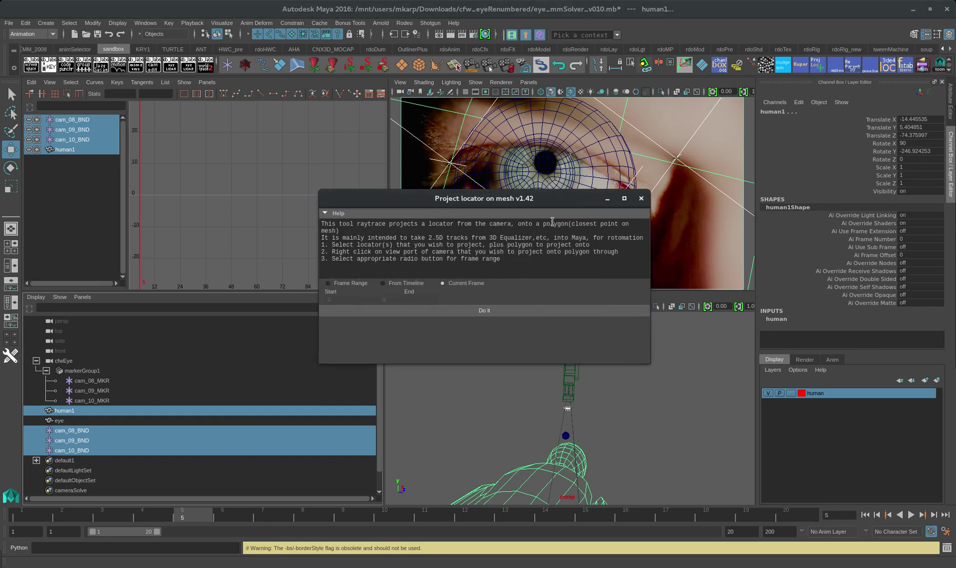
pyautogui.moveTo(526, 205); pyautogui.dragTo(645, 280)
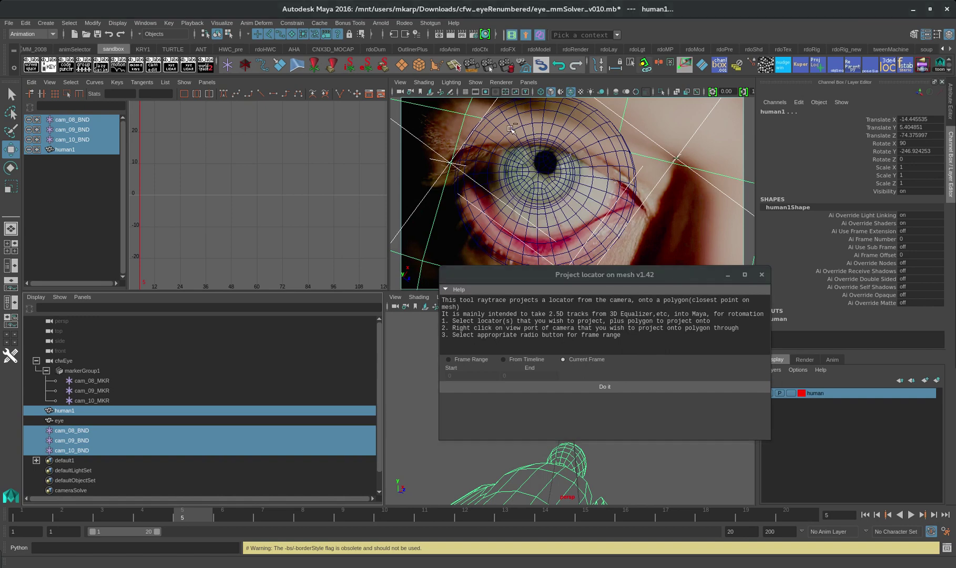
# Project the three cam bundles onto the human1 mesh through the cfwEye camera and check their placement on the head
pyautogui.click(602, 387)
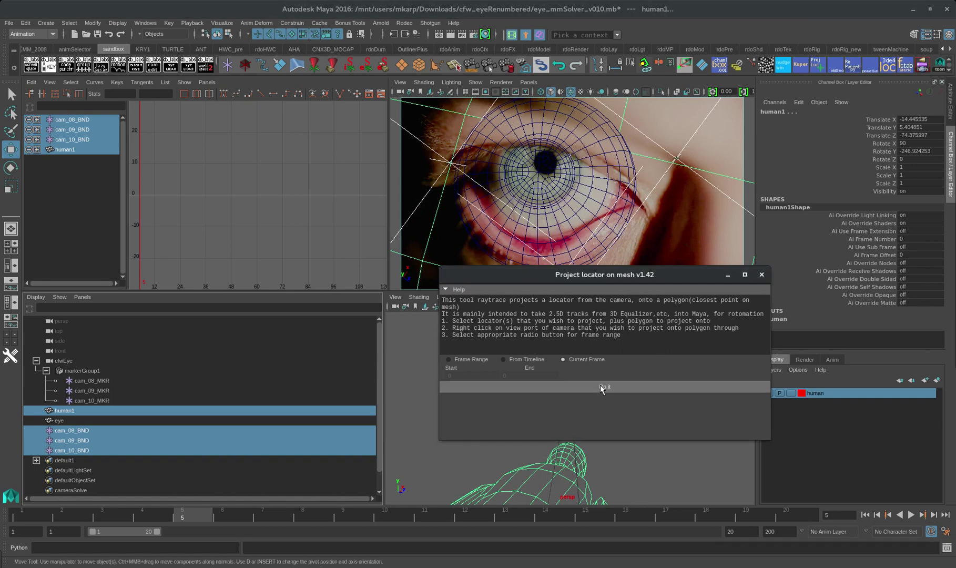
pyautogui.moveTo(580, 274); pyautogui.dragTo(543, 331)
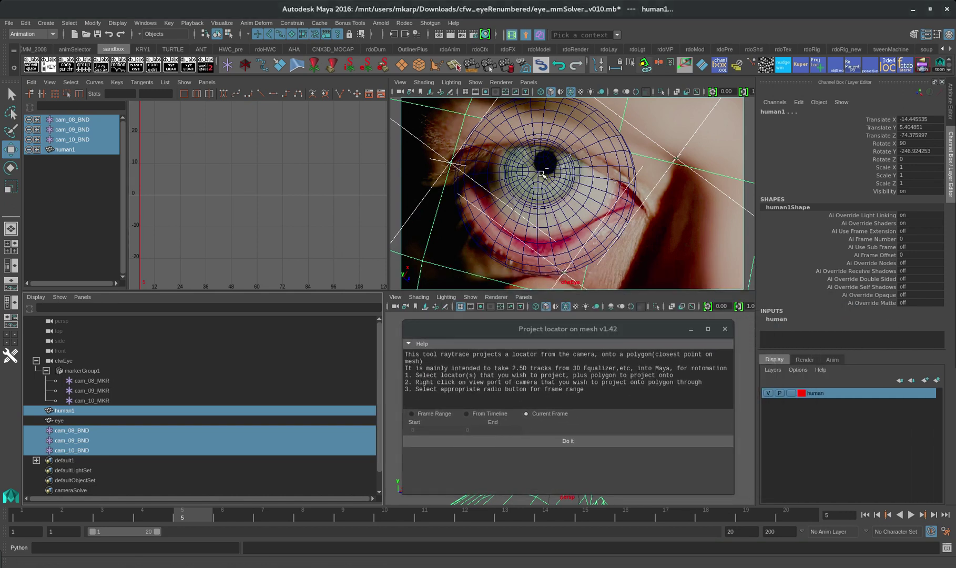
pyautogui.click(568, 442)
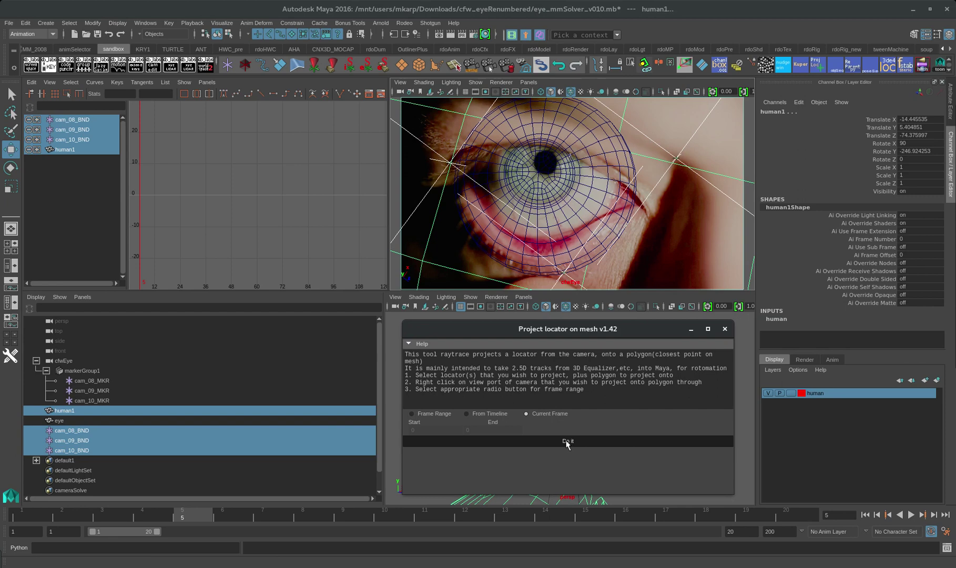
pyautogui.moveTo(545, 331); pyautogui.dragTo(955, 332)
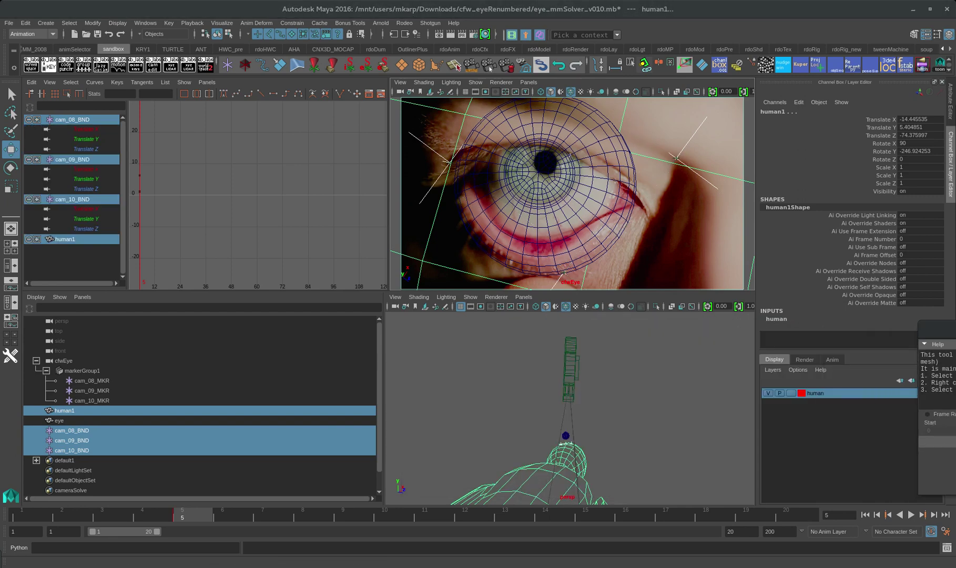
pyautogui.keyDown('alt'); pyautogui.moveTo(614, 421); pyautogui.dragTo(555, 331, button='middle'); pyautogui.keyUp('alt')
pyautogui.keyDown('alt'); pyautogui.moveTo(552, 421); pyautogui.dragTo(579, 450, button='right'); pyautogui.keyUp('alt')
pyautogui.keyDown('alt'); pyautogui.moveTo(583, 403); pyautogui.dragTo(593, 424, button='middle'); pyautogui.keyUp('alt')
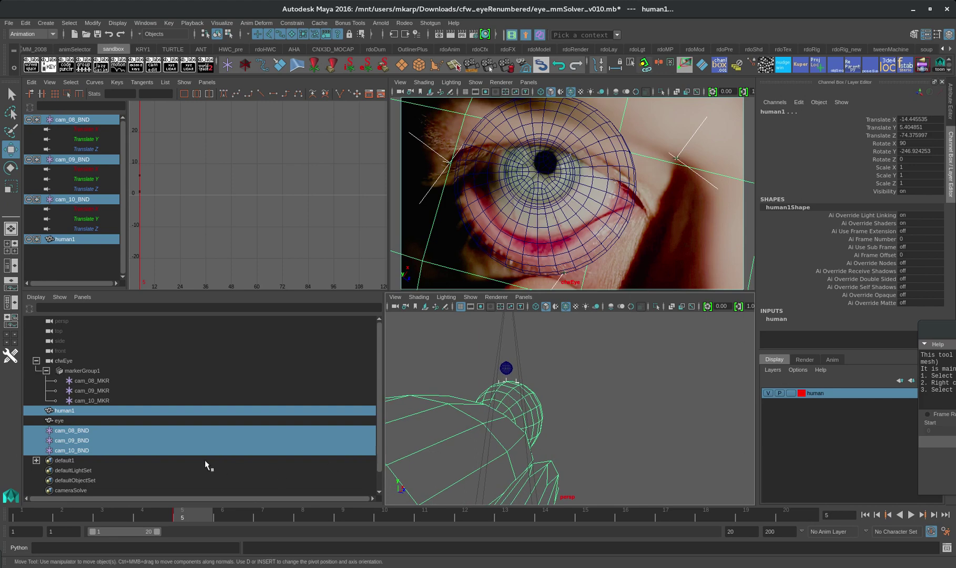
pyautogui.click(624, 376)
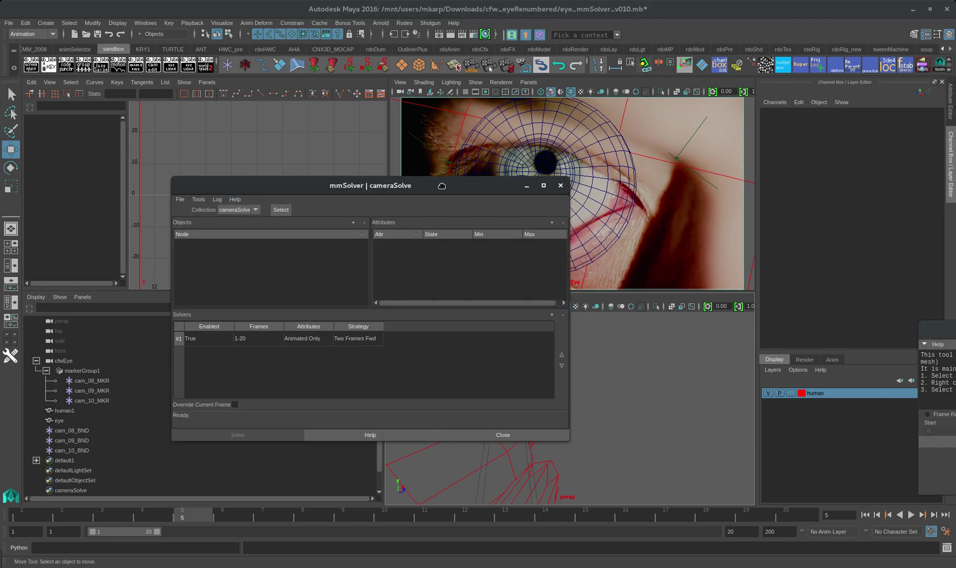
# Add cam_08_MKR, cam_09_MKR and cam_10_MKR to the objects of the cameraSolve collection in mmSolver
pyautogui.moveTo(344, 188); pyautogui.dragTo(450, 175)
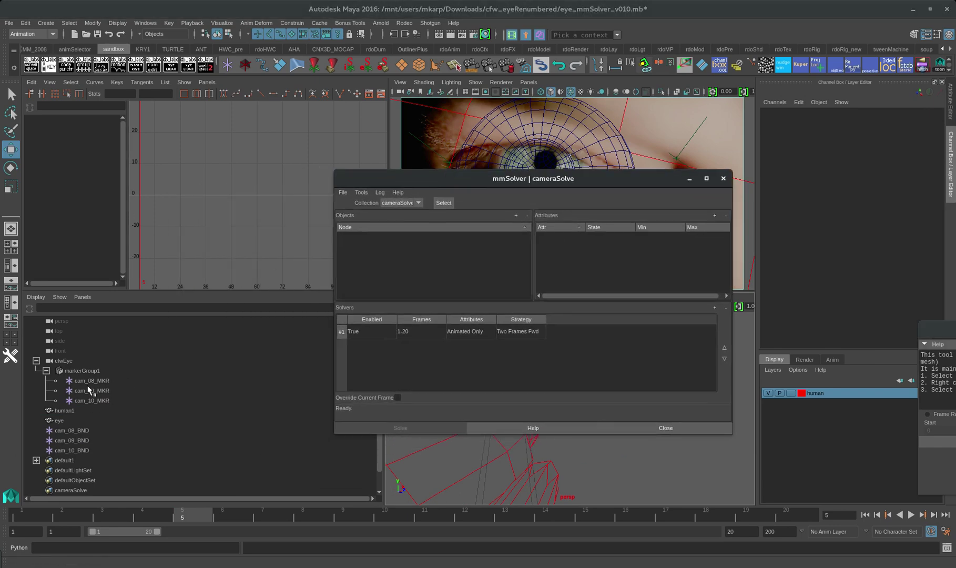
pyautogui.moveTo(91, 377); pyautogui.dragTo(94, 400)
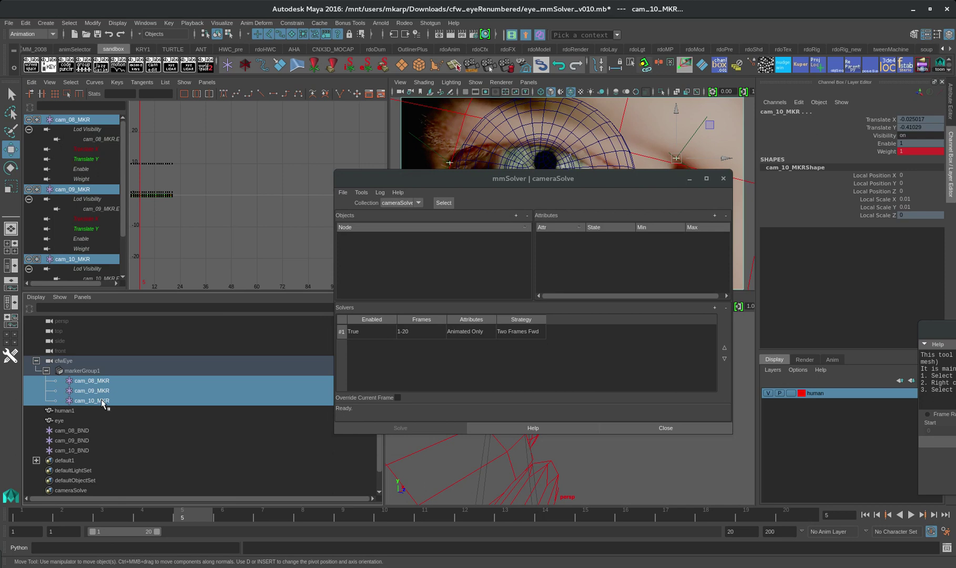
pyautogui.click(517, 215)
pyautogui.click(515, 216)
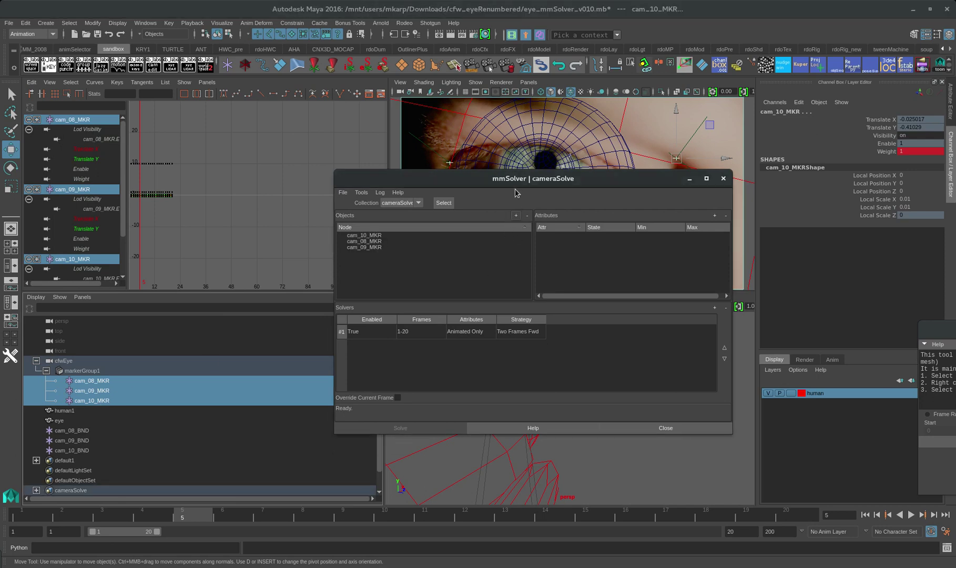
pyautogui.moveTo(517, 179); pyautogui.dragTo(459, 167)
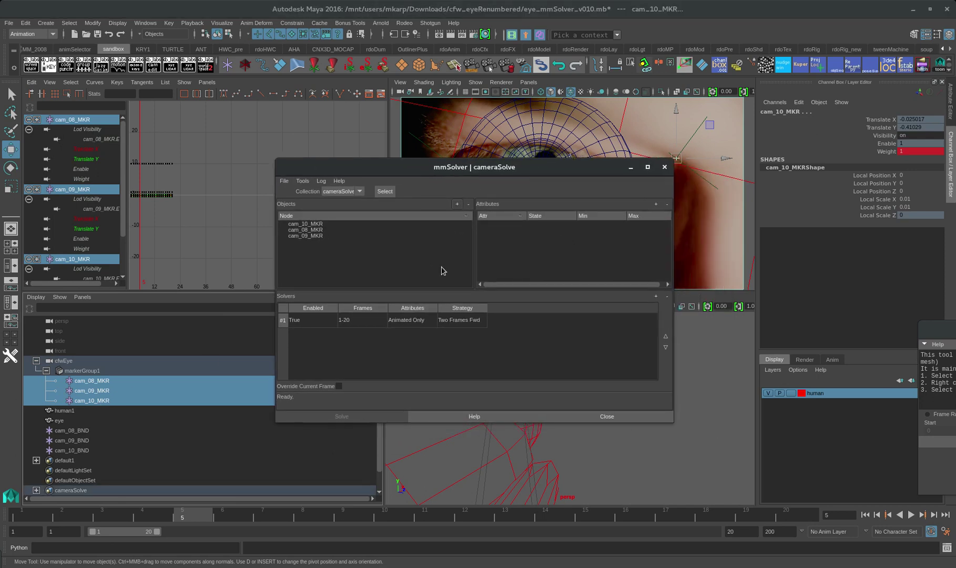
# Key the translate and rotate channels of the cfwEye camera at frame 5
pyautogui.click(63, 362)
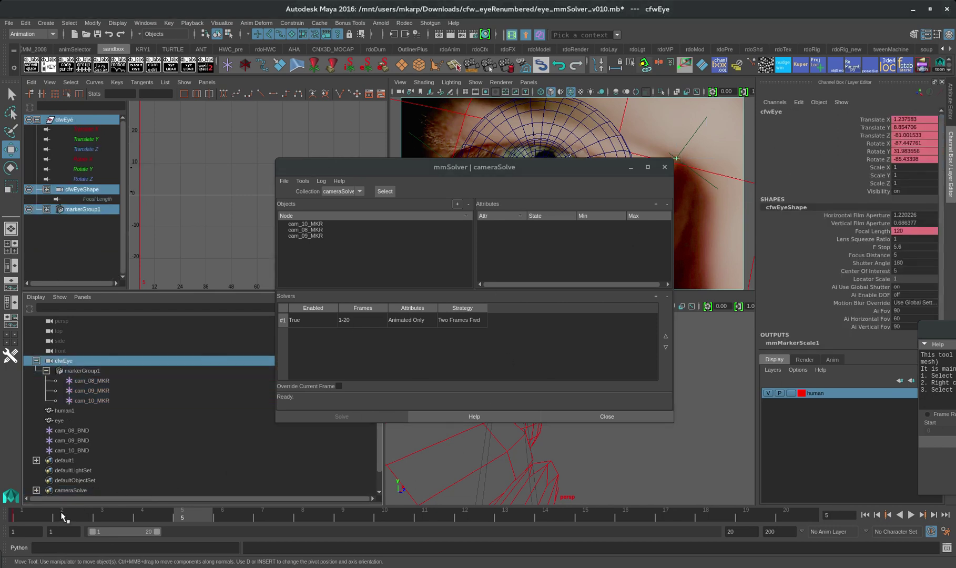
pyautogui.moveTo(881, 120); pyautogui.dragTo(877, 163)
pyautogui.rightClick(878, 136)
pyautogui.click(886, 136)
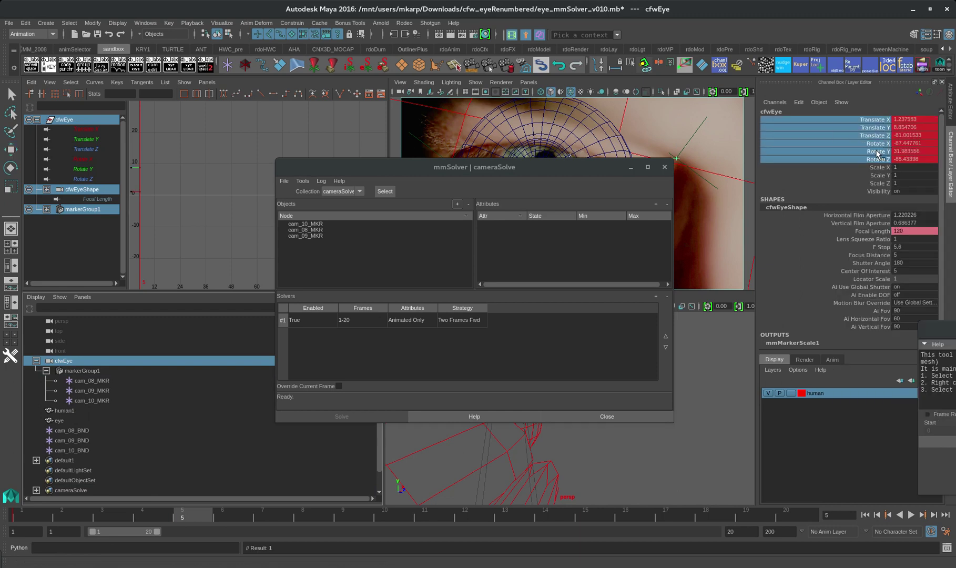
# Add only cfwEye's Rotate X, Y and Z to the solve attributes of the cameraSolve collection
pyautogui.click(887, 143)
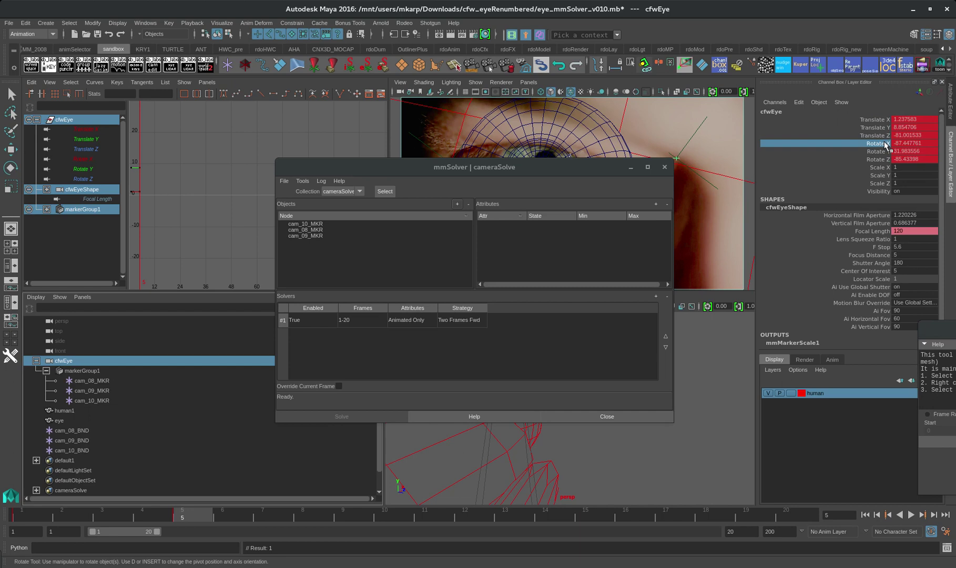
pyautogui.moveTo(886, 148)
pyautogui.mouseDown()
pyautogui.moveTo(884, 171)
pyautogui.moveTo(882, 160)
pyautogui.mouseUp()
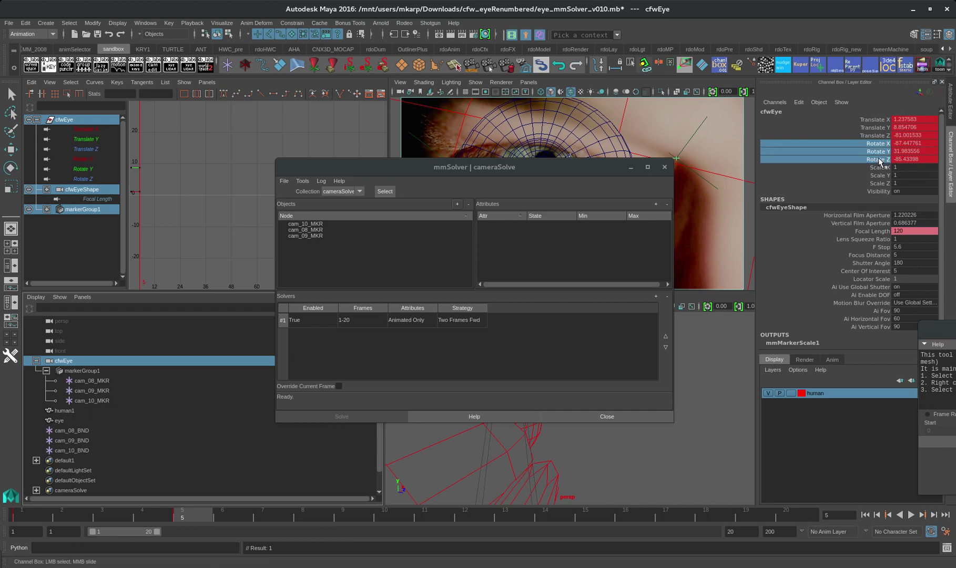
pyautogui.click(654, 205)
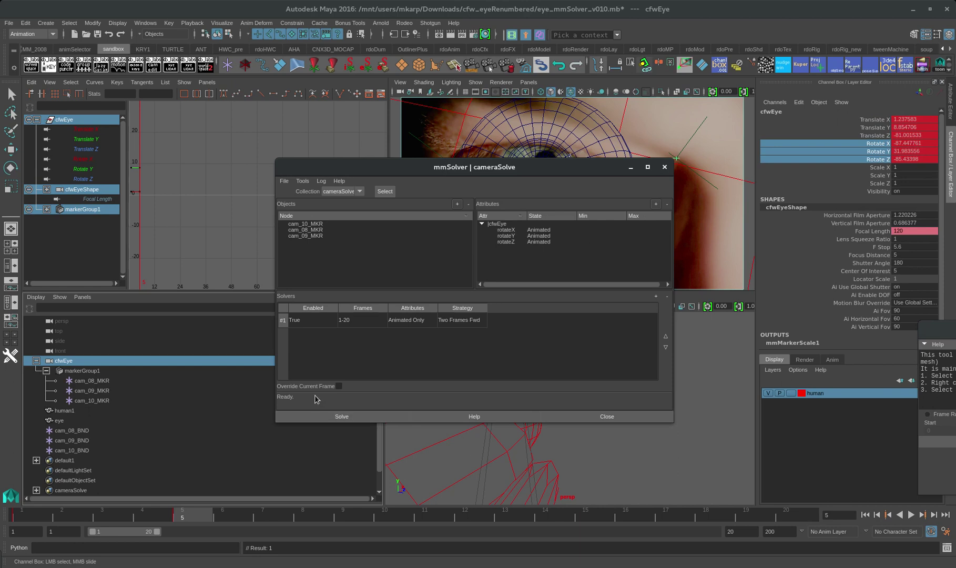
# Solve the camera rotation over frames 1-20 and play back the result through cfwEye
pyautogui.click(342, 417)
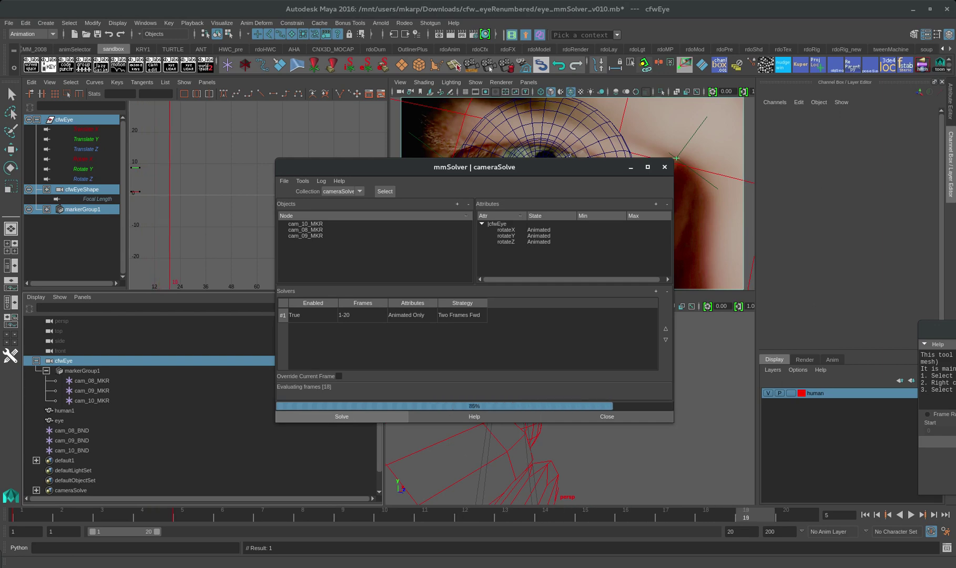
pyautogui.moveTo(525, 170); pyautogui.dragTo(955, 184)
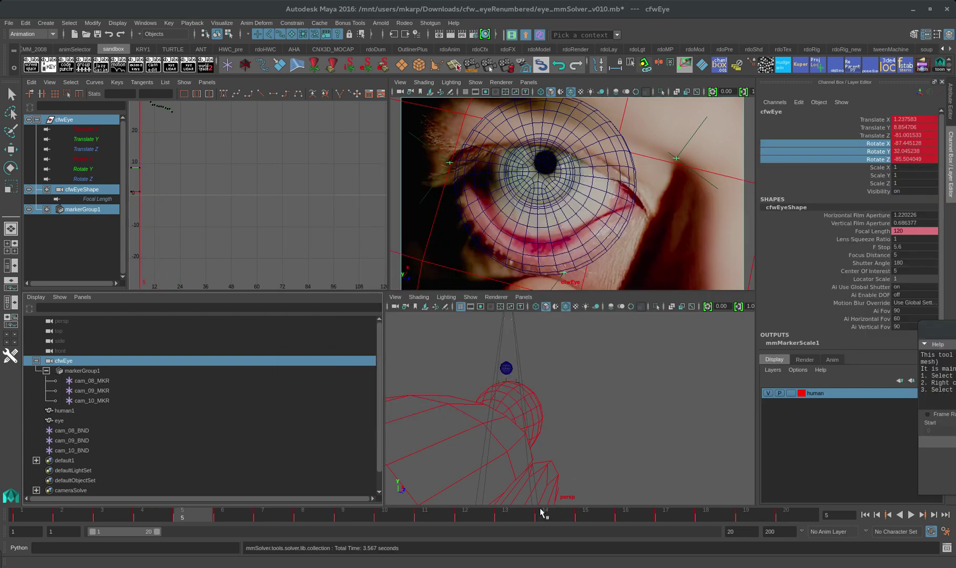
pyautogui.hotkey('alt', 'v')
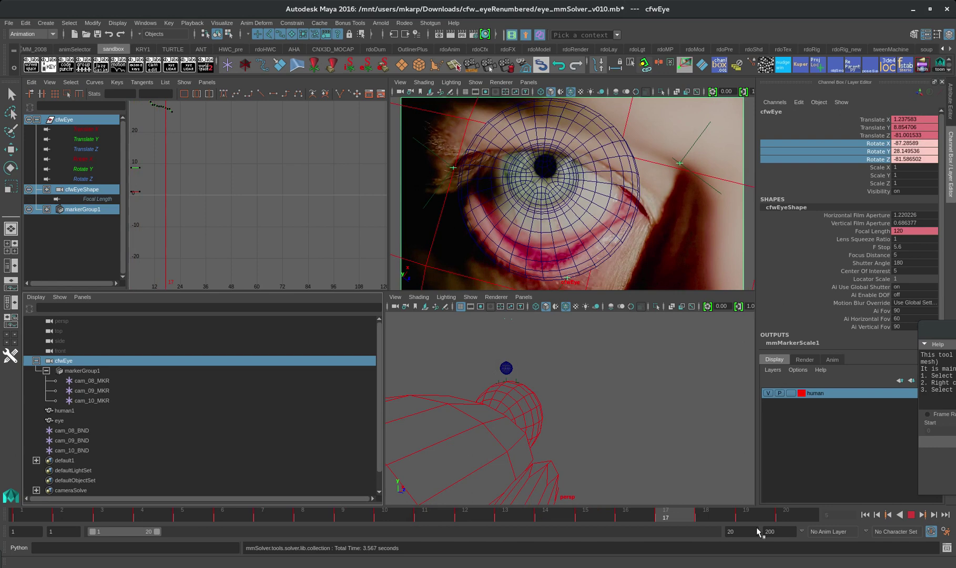
pyautogui.hotkey('alt', 'v')
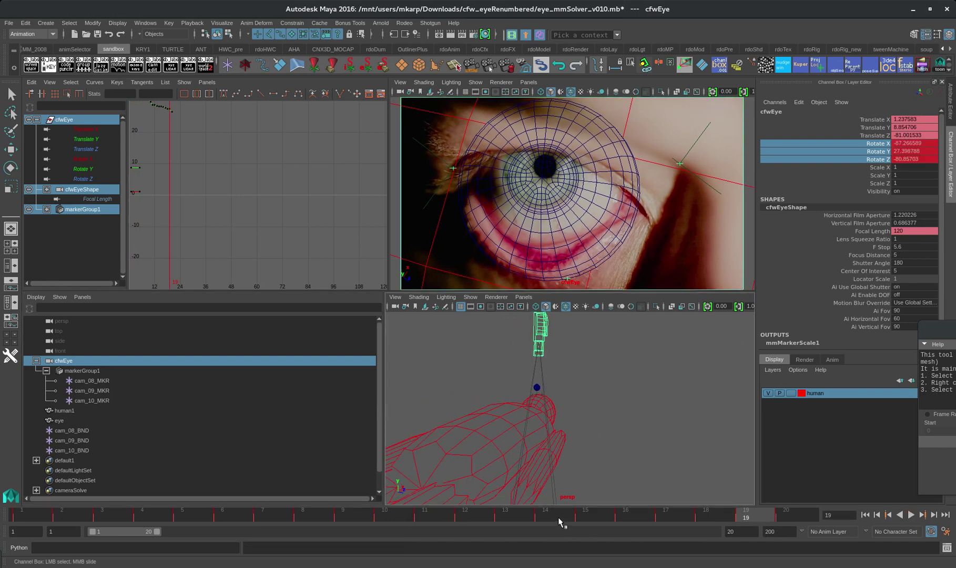
# Play back the solved camera motion, review the cameraSolve setup and return the timeline to frame 1
pyautogui.hotkey('alt', 'v')
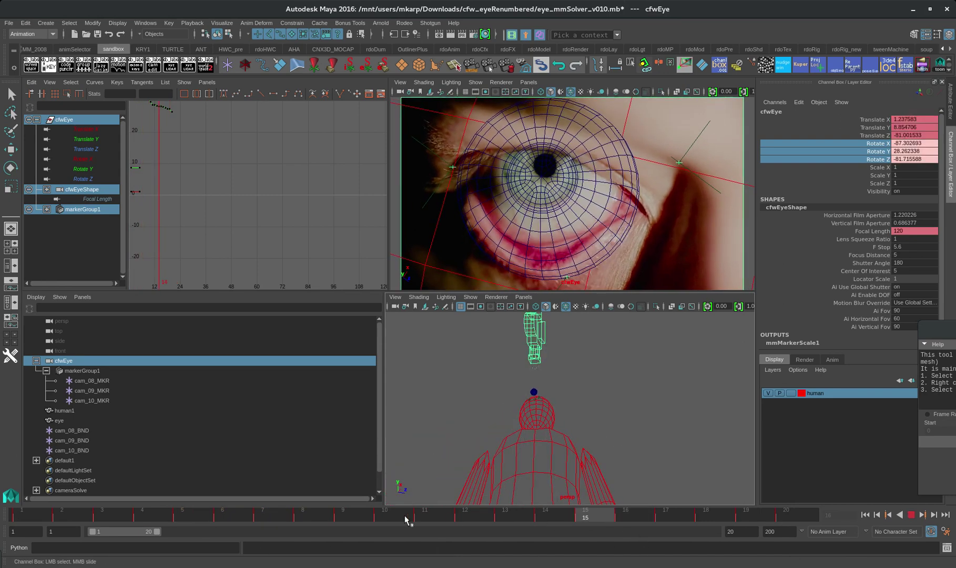
pyautogui.hotkey('alt', 'v')
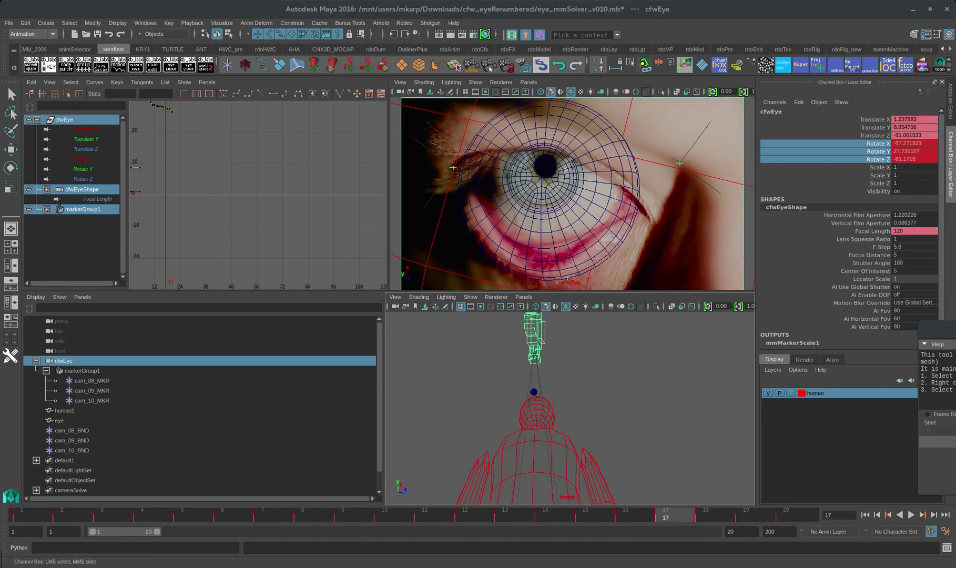
pyautogui.moveTo(955, 157); pyautogui.dragTo(603, 182)
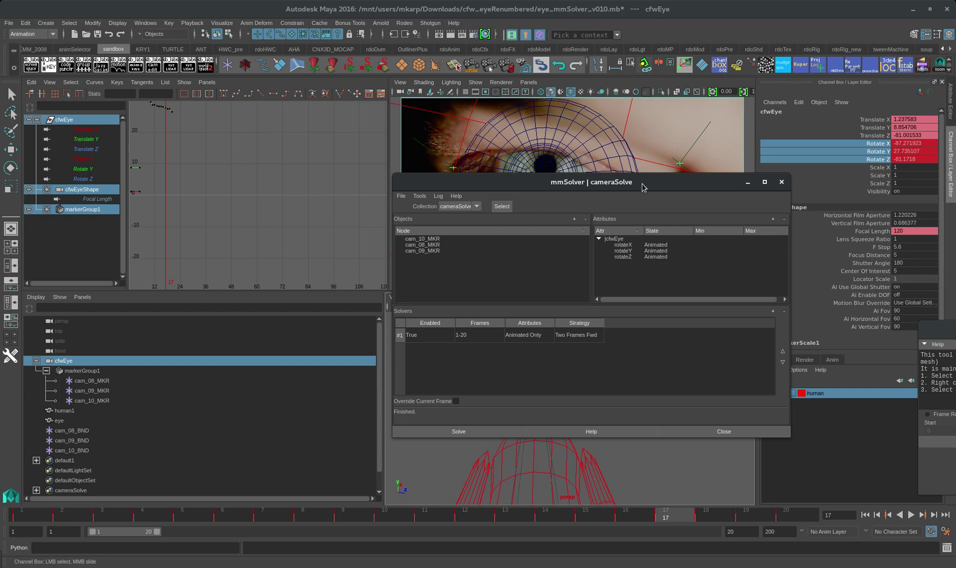
pyautogui.moveTo(642, 188); pyautogui.dragTo(955, 187)
pyautogui.moveTo(673, 513); pyautogui.dragTo(0, 474)
pyautogui.moveTo(0, 150); pyautogui.dragTo(955, 205)
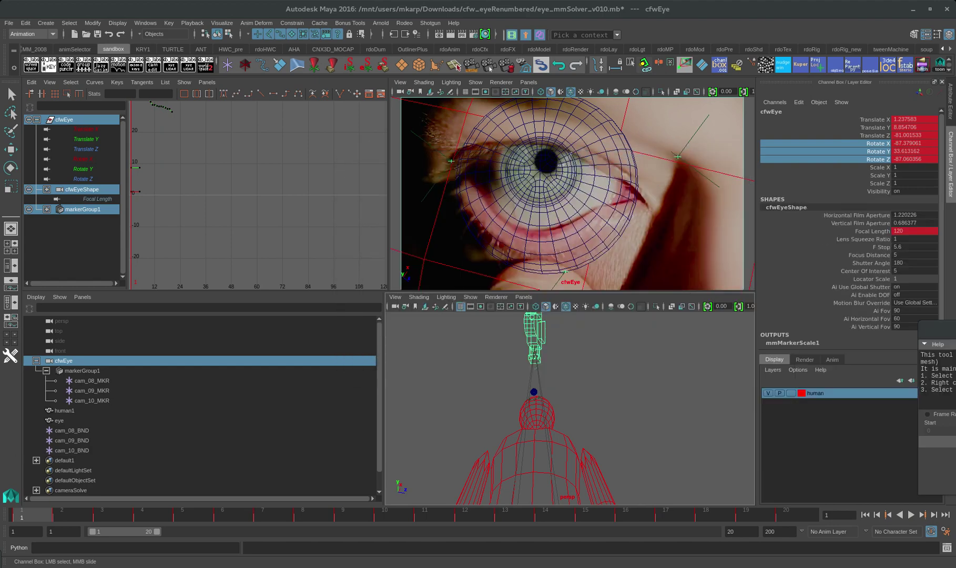
# Bring the mmSolver window back and make eyeBallSolve the active collection
pyautogui.moveTo(955, 180); pyautogui.dragTo(516, 203)
pyautogui.click(363, 228)
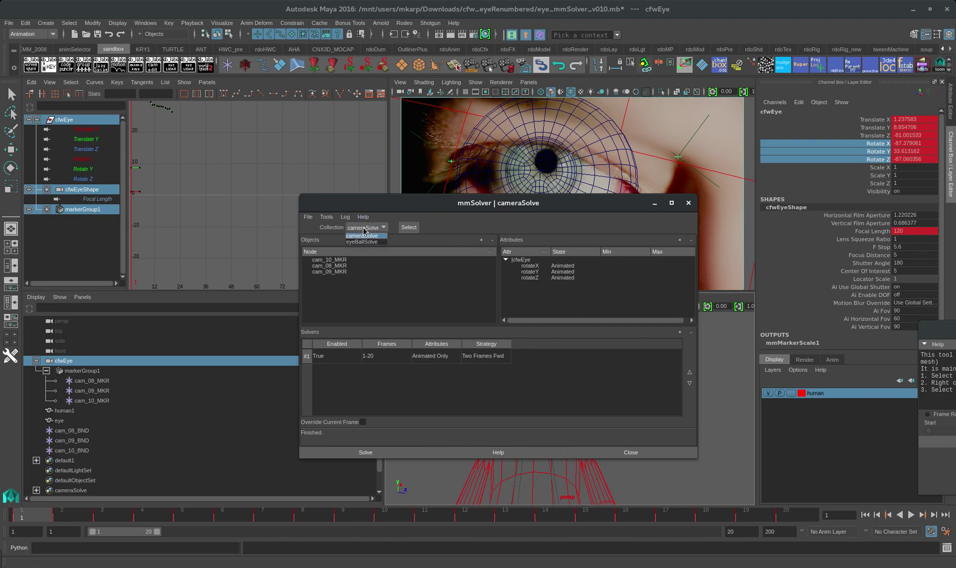
pyautogui.click(362, 242)
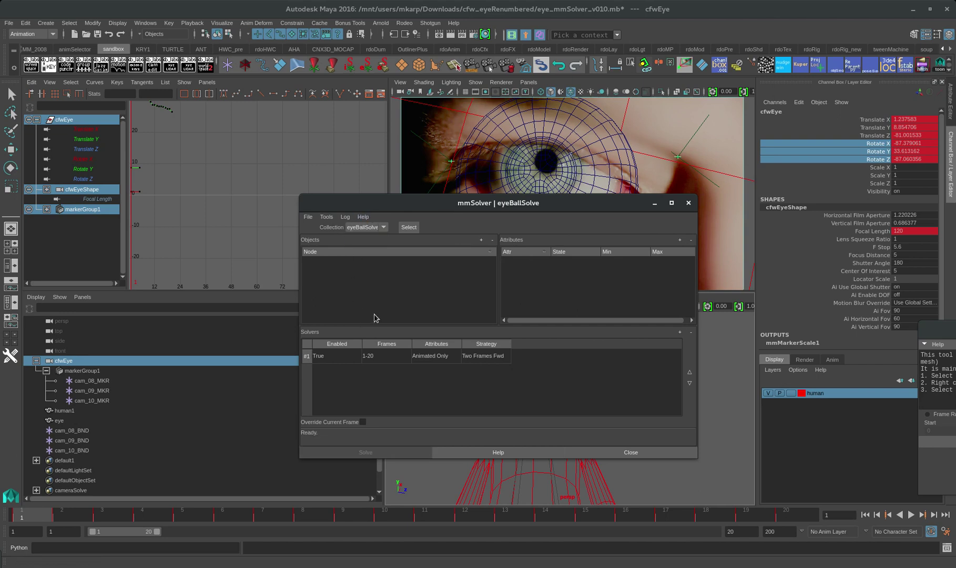
# Load the 2D markers from eye_2d.uv in Downloads/cfw_eyeRenumbered onto the cfwEye camera
pyautogui.click(326, 217)
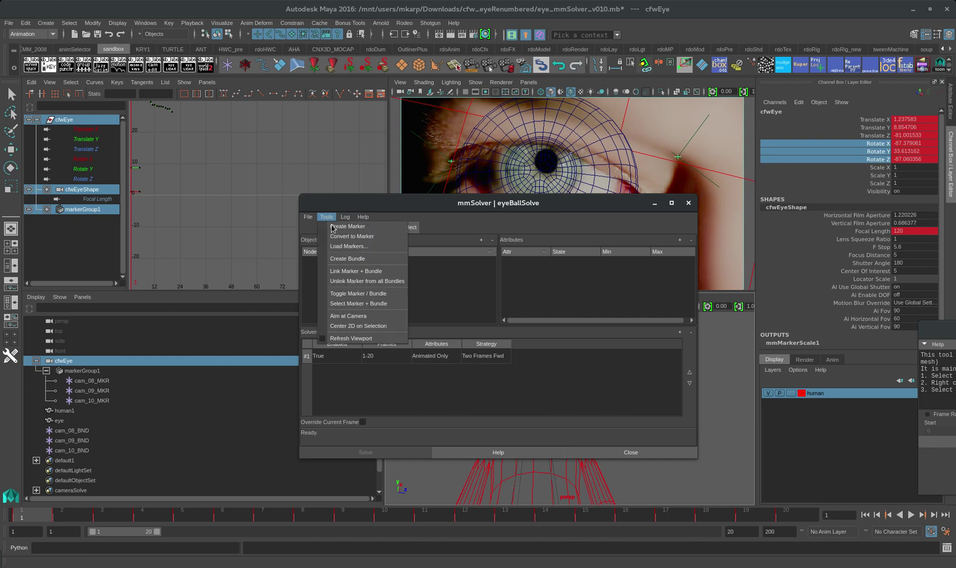
pyautogui.click(345, 250)
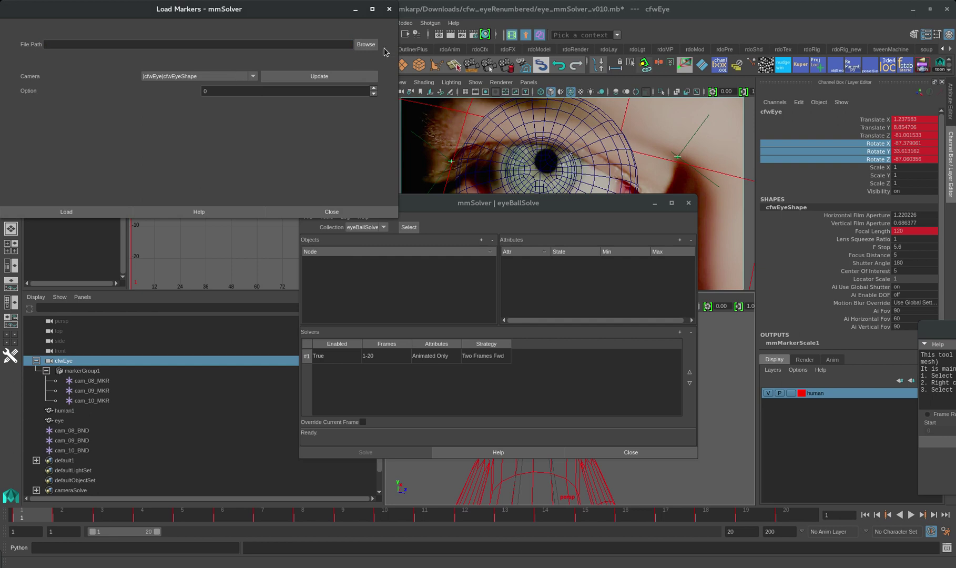
pyautogui.click(367, 46)
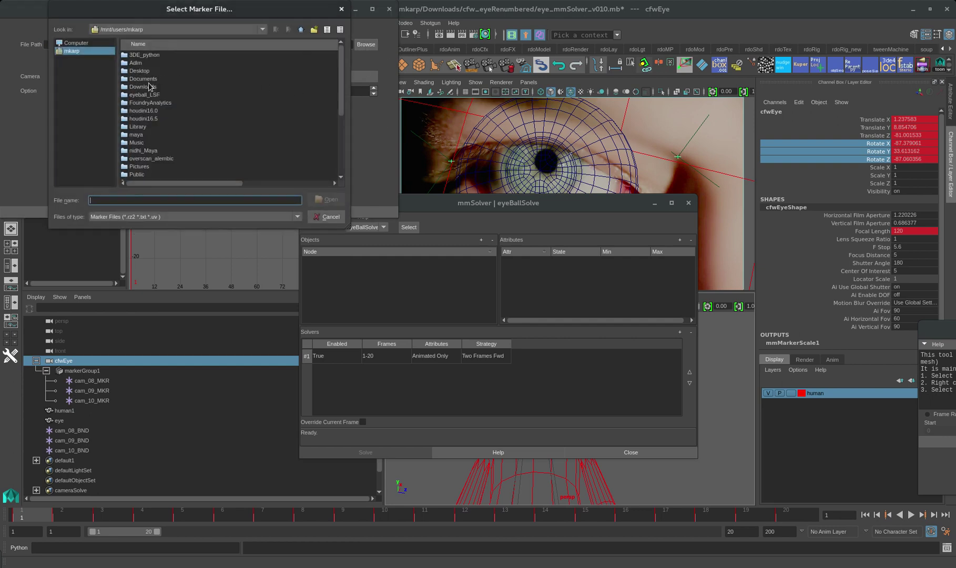
pyautogui.doubleClick(145, 87)
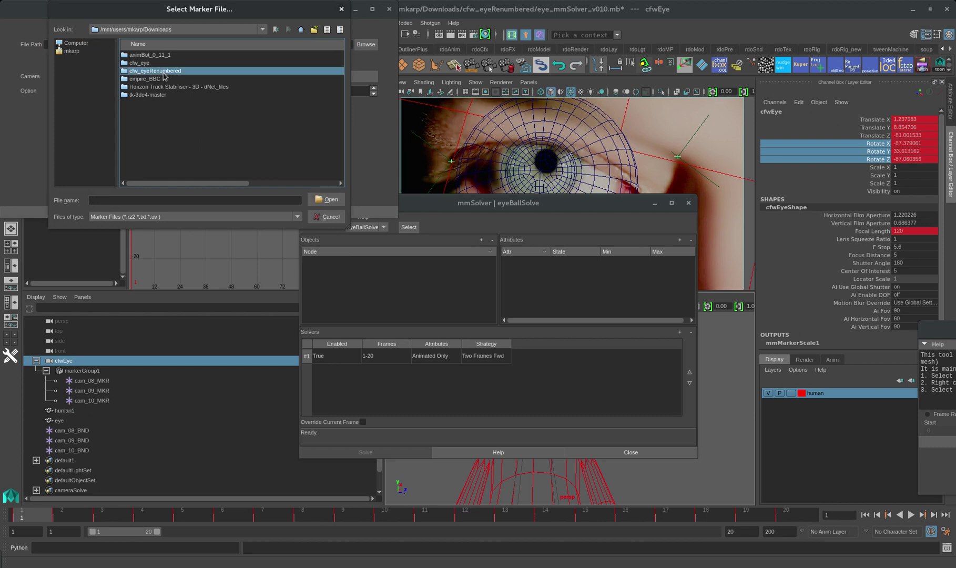
pyautogui.doubleClick(163, 71)
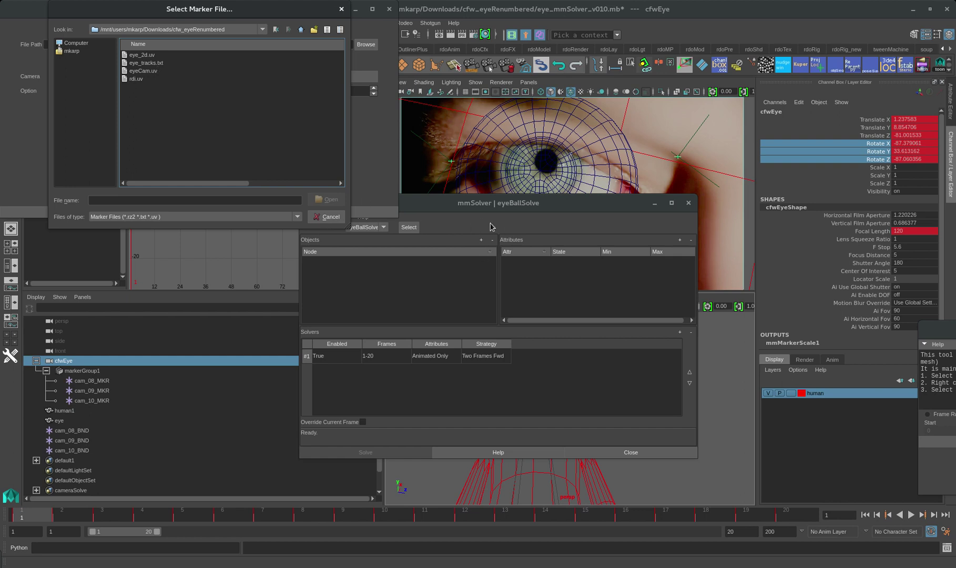
pyautogui.click(150, 55)
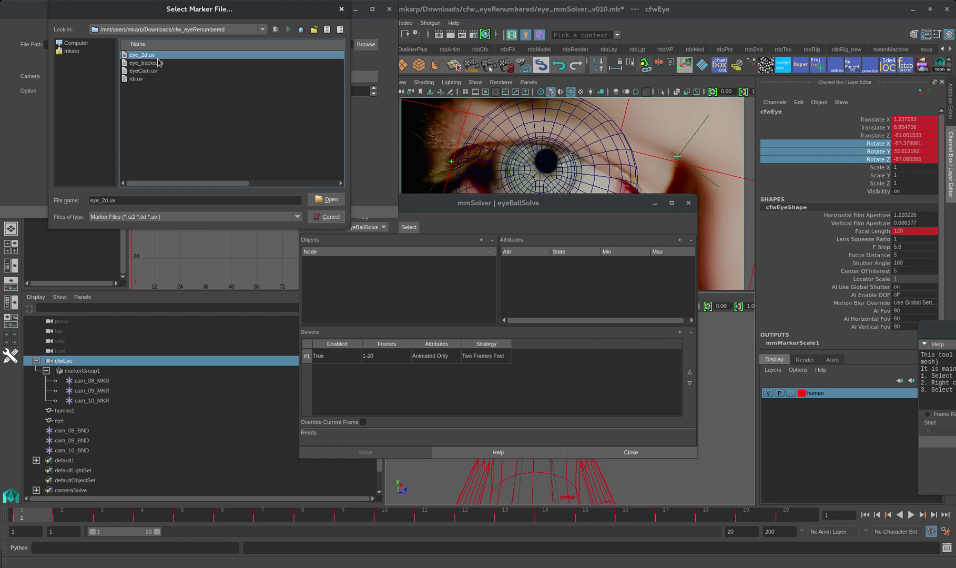
pyautogui.click(326, 200)
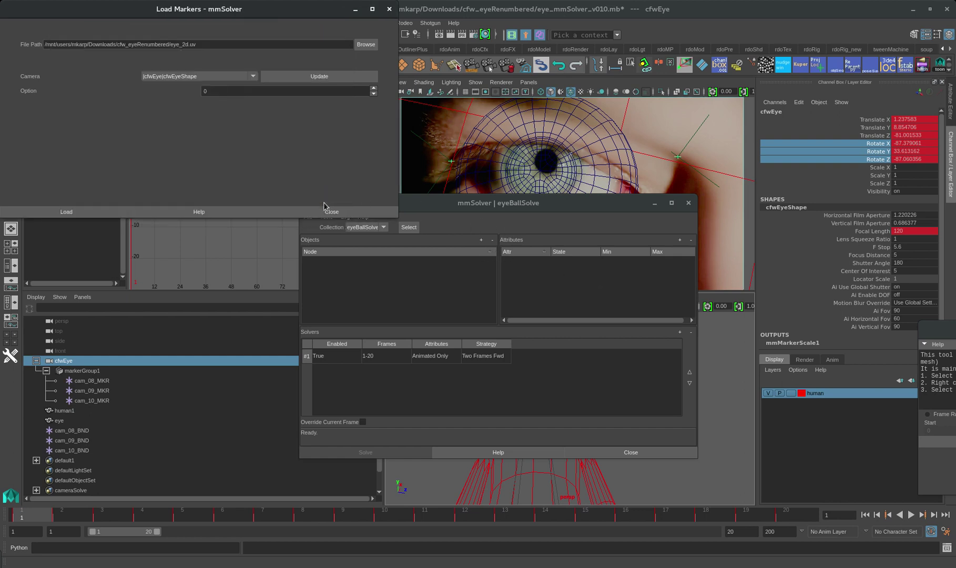
pyautogui.click(92, 216)
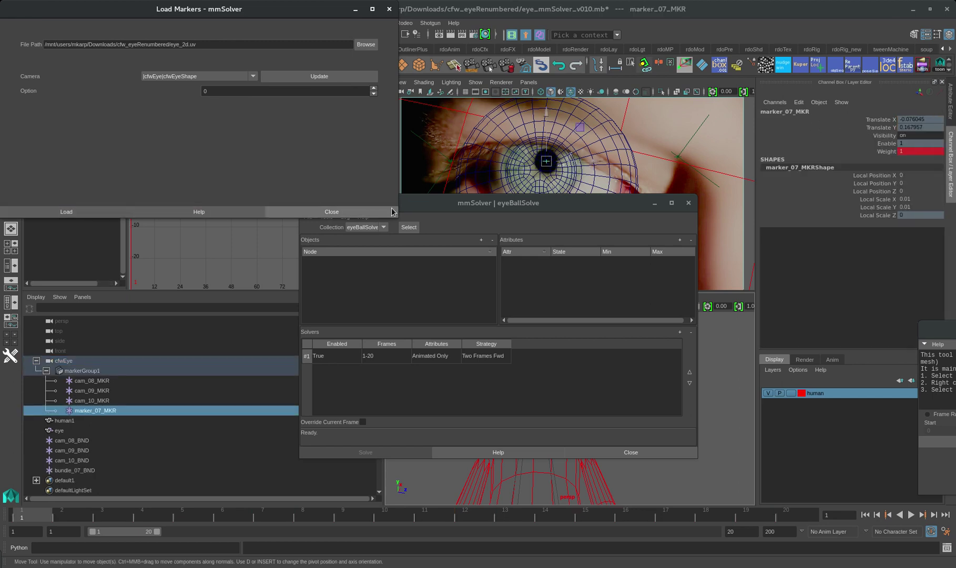
# Rename the newly loaded marker marker_07_MKR under markerGroup1 as eyeball_07_MKR
pyautogui.click(110, 412)
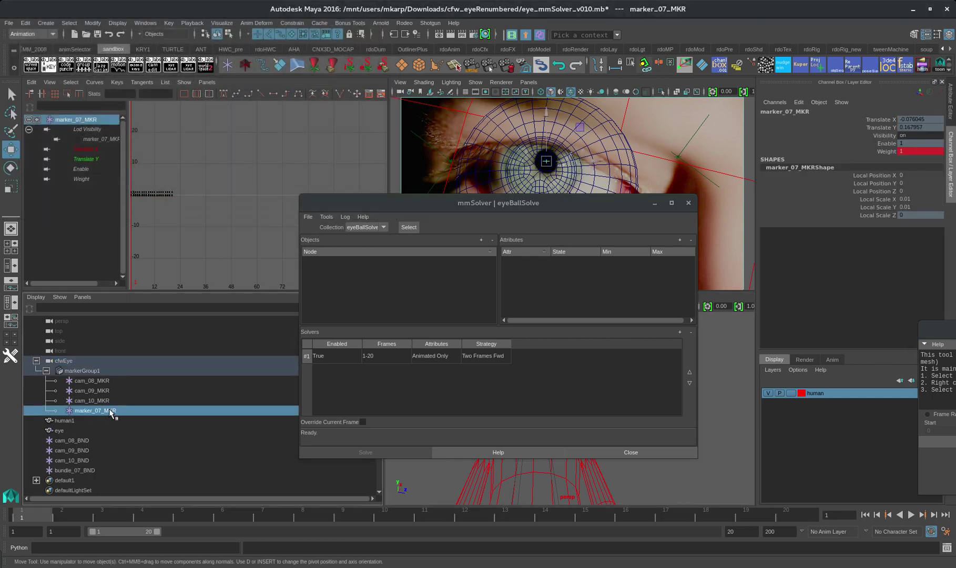
pyautogui.doubleClick(80, 411)
pyautogui.moveTo(95, 412); pyautogui.dragTo(64, 412)
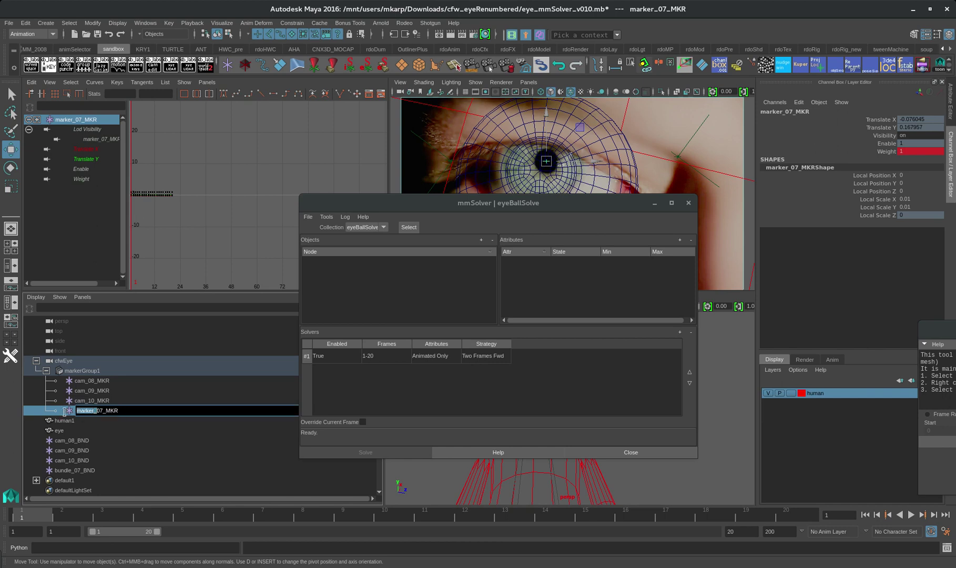
pyautogui.write('eyeball_')
pyautogui.press('Return')
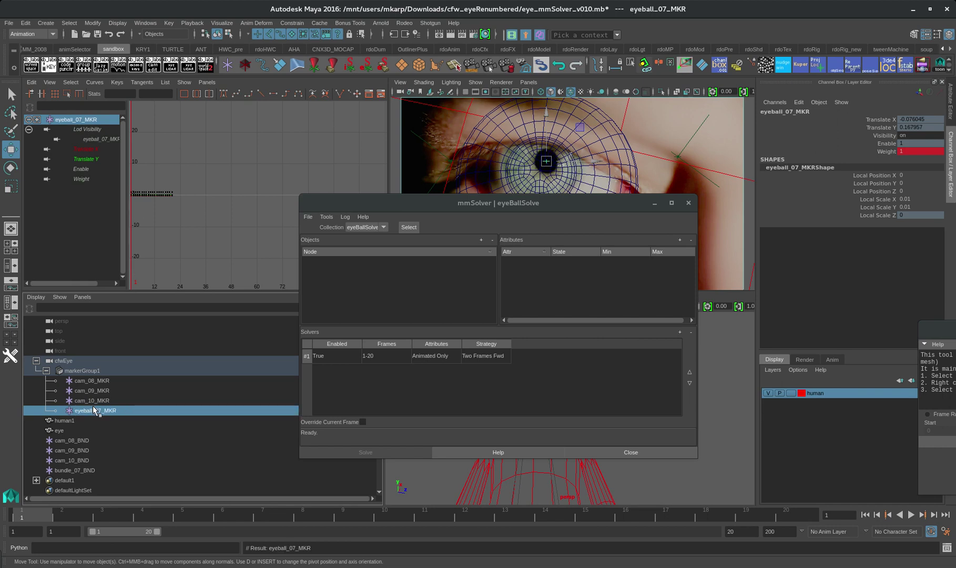
# Rename the matching bundle bundle_07_BND as eye_07_BND
pyautogui.doubleClick(84, 470)
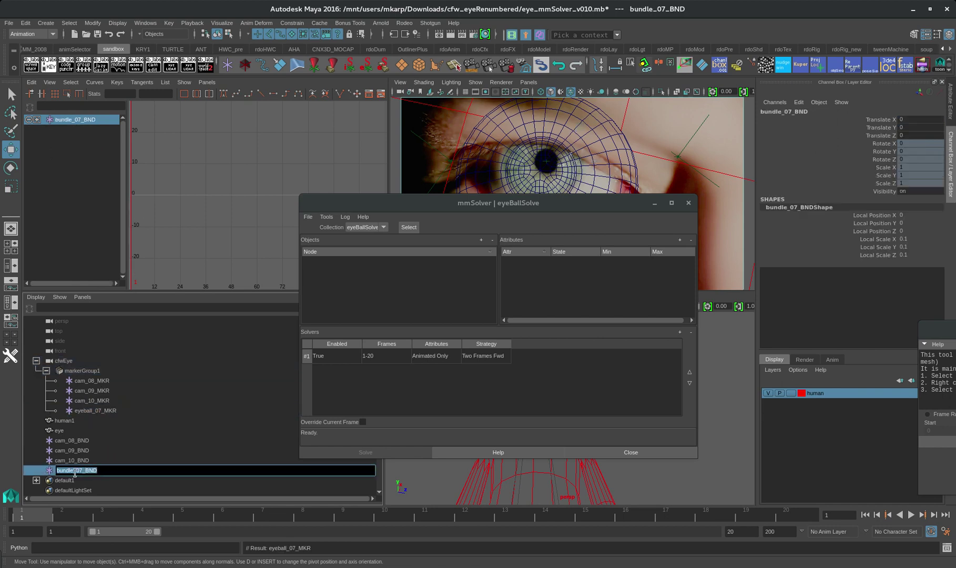
pyautogui.moveTo(77, 472); pyautogui.dragTo(50, 472)
pyautogui.write('eye_')
pyautogui.press('Return')
# Add eyeball_07_MKR to the objects of the eyeBallSolve collection
pyautogui.click(117, 410)
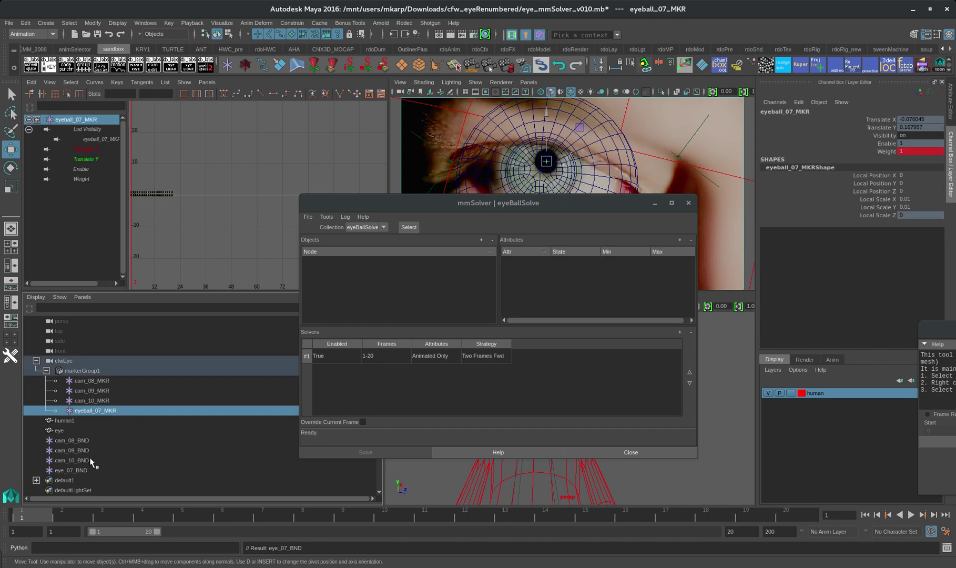
pyautogui.click(84, 469)
pyautogui.click(112, 411)
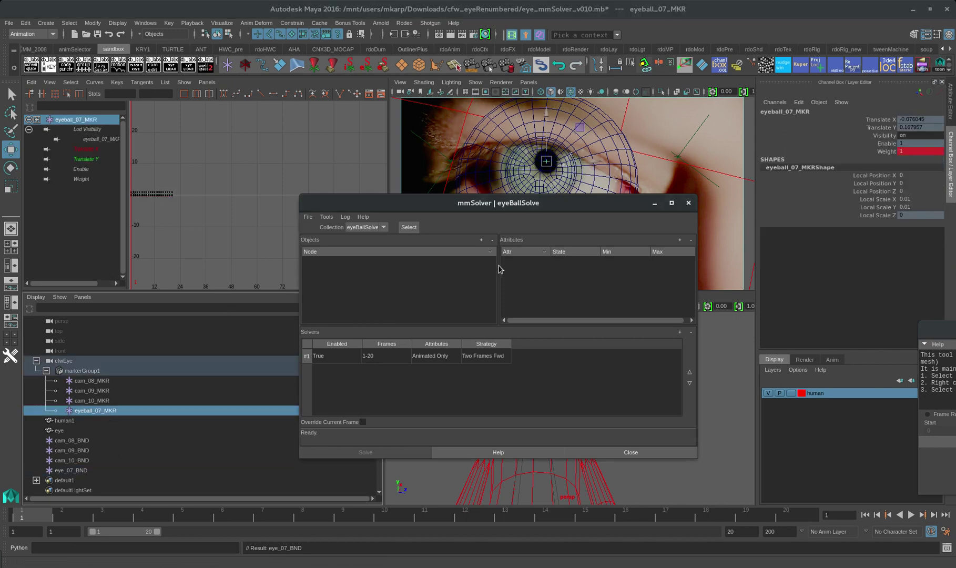
pyautogui.click(480, 240)
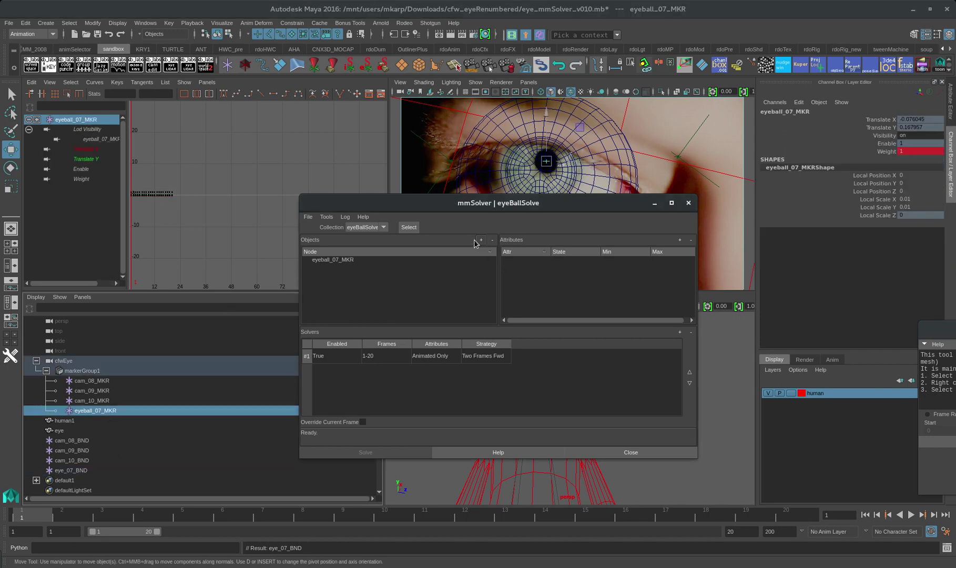
# Review the objects and attributes of the cameraSolve collection, and return to the eyeBallSolve collection
pyautogui.click(384, 227)
pyautogui.click(371, 236)
pyautogui.click(384, 230)
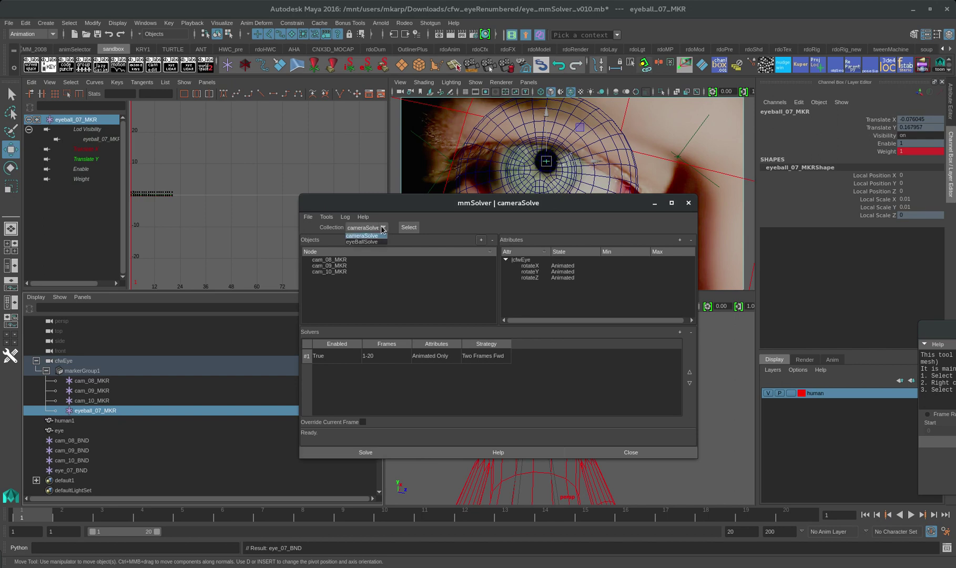
pyautogui.click(371, 242)
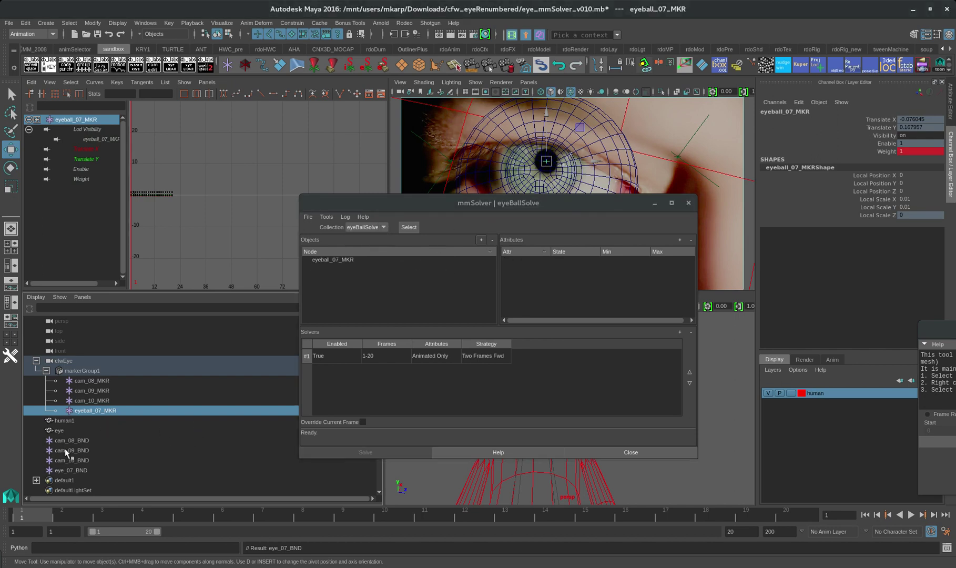
# Check the transforms of the eye mesh and the eye_07_BND bundle, and move the mmSolver window out of the way
pyautogui.scroll(-2, 81, 468)
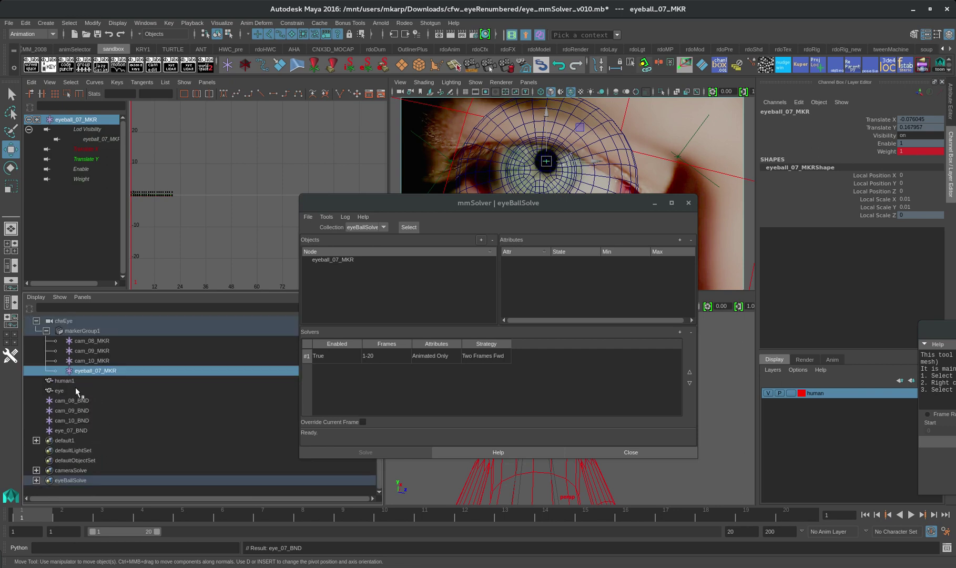
pyautogui.click(59, 390)
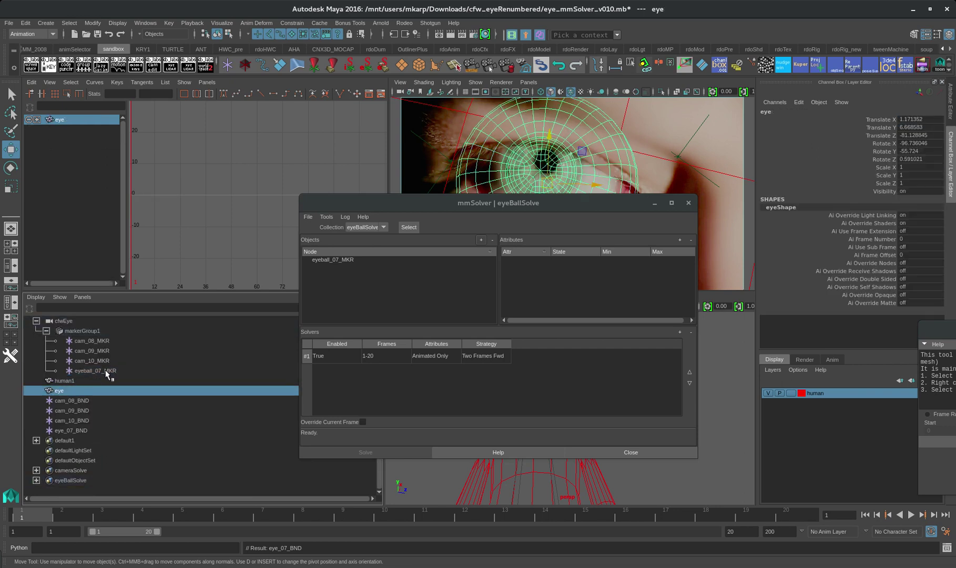
pyautogui.click(78, 430)
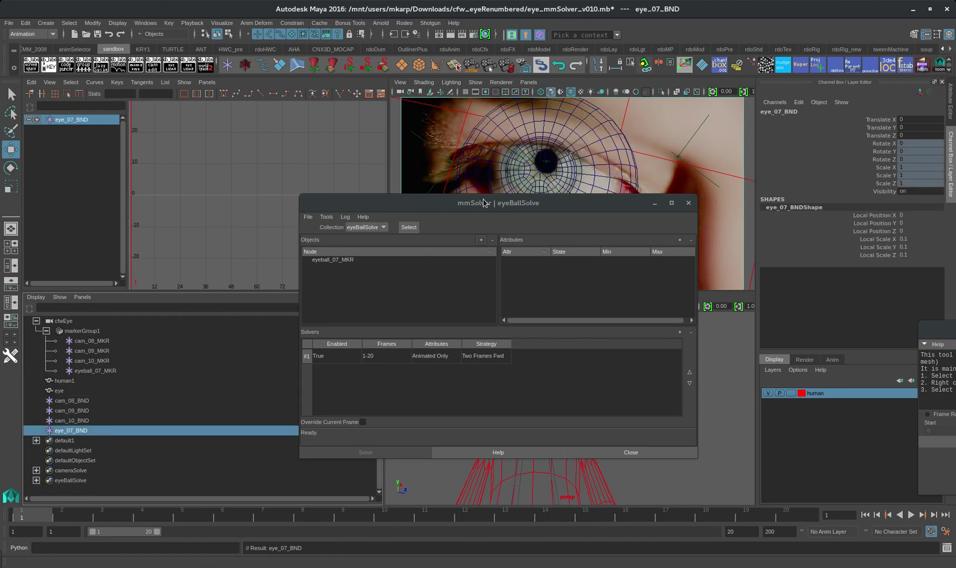
pyautogui.moveTo(483, 203); pyautogui.dragTo(955, 204)
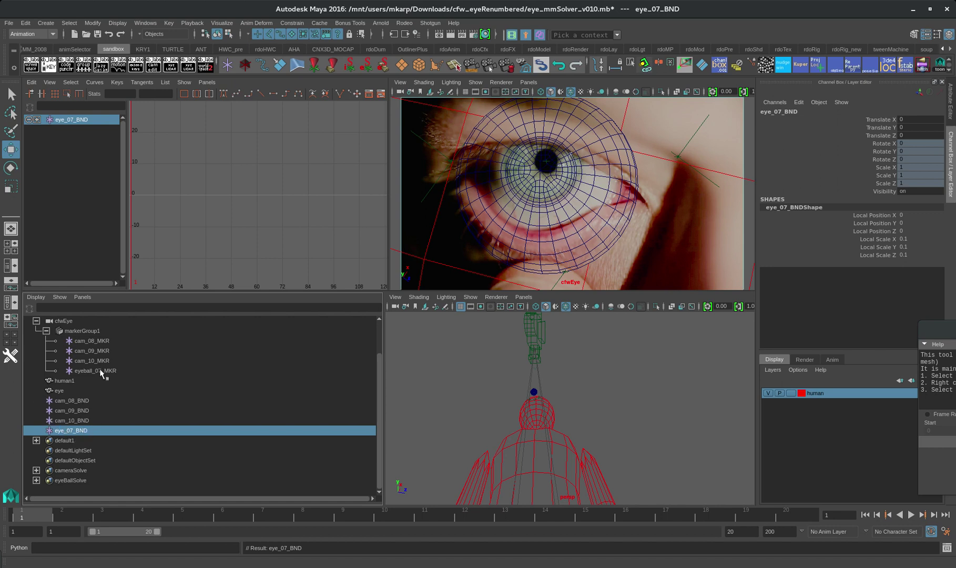
# Create an empty group and name it eyeMaster
pyautogui.click(46, 22)
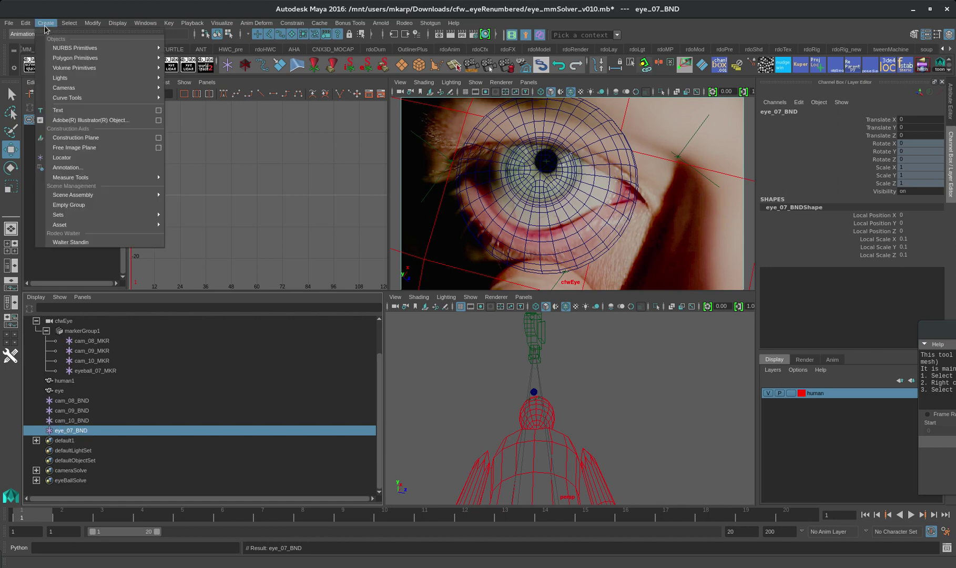
pyautogui.click(76, 205)
pyautogui.doubleClick(61, 442)
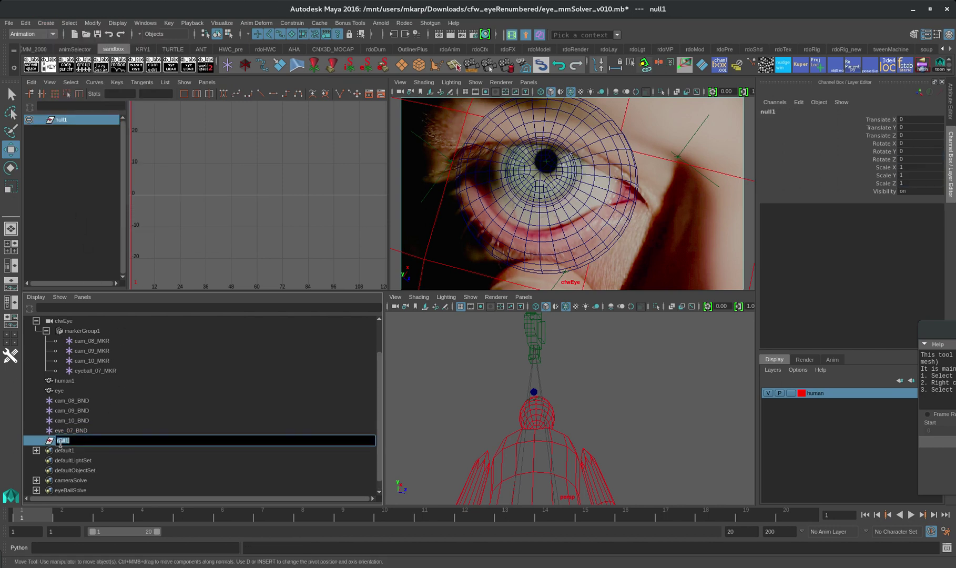
pyautogui.write('eyeMaster')
pyautogui.press('Return')
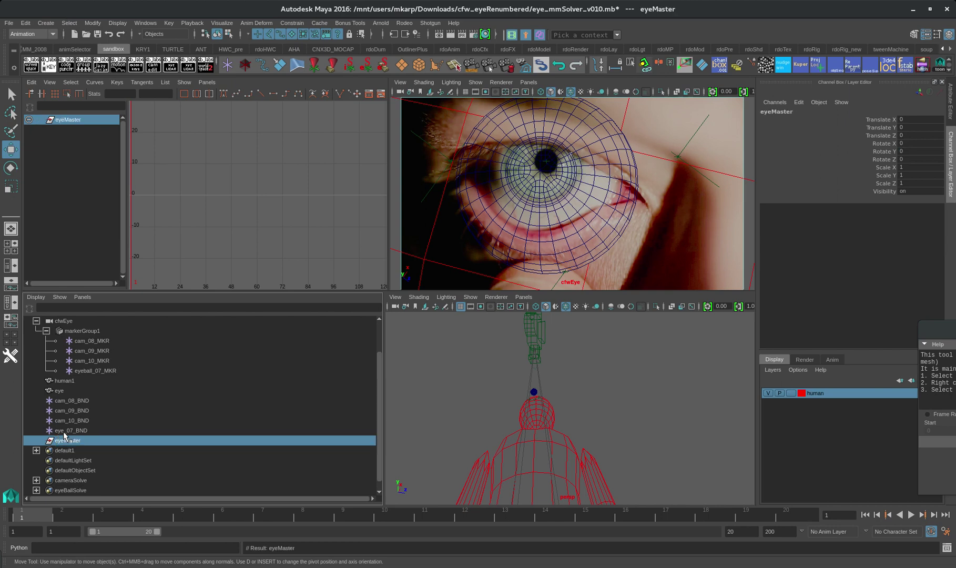
# Parent-constrain eyeMaster to the eye mesh on all translate and rotate axes without maintaining offset, and expand eyeMaster in the hierarchy
pyautogui.click(62, 390)
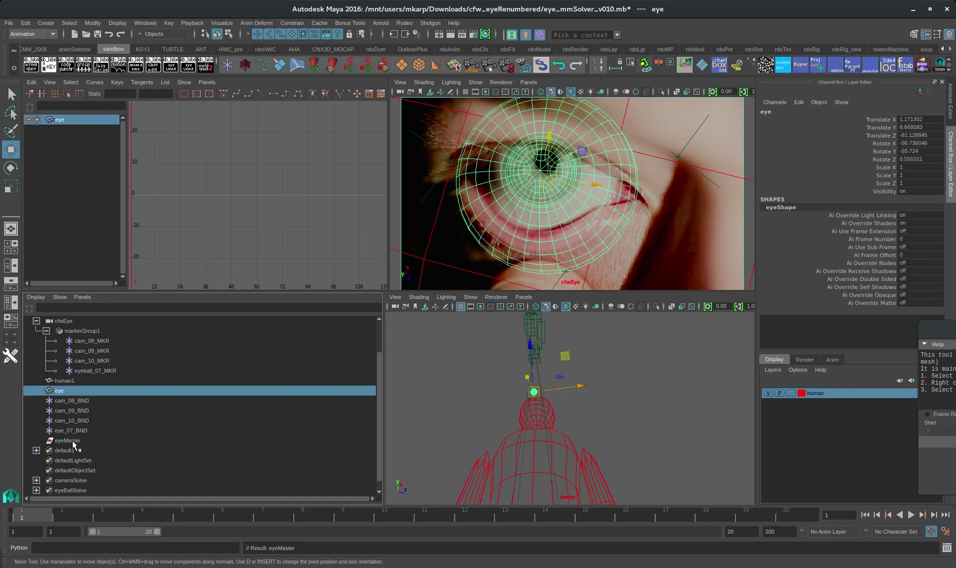
pyautogui.keyDown('ctrl'); pyautogui.click(73, 442); pyautogui.keyUp('ctrl')
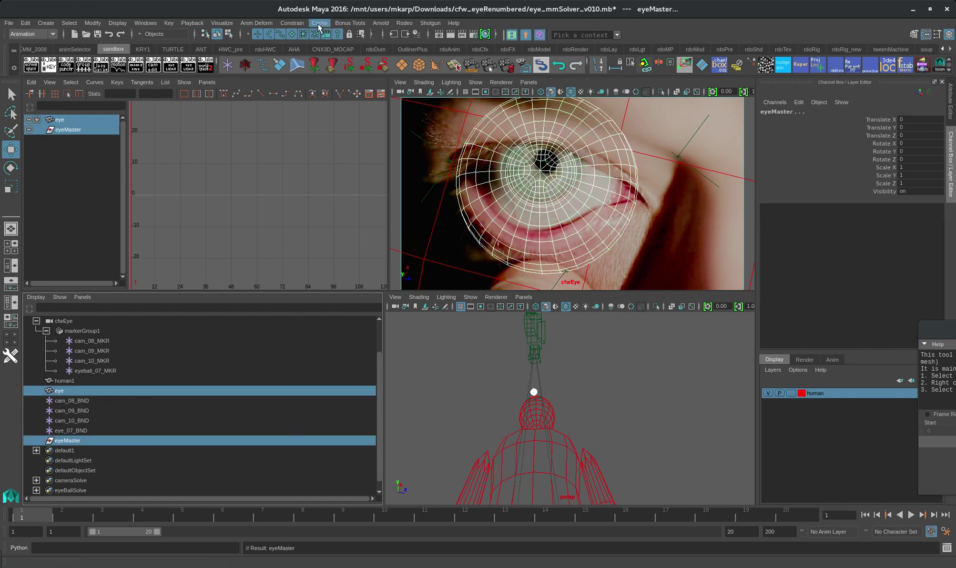
pyautogui.click(292, 23)
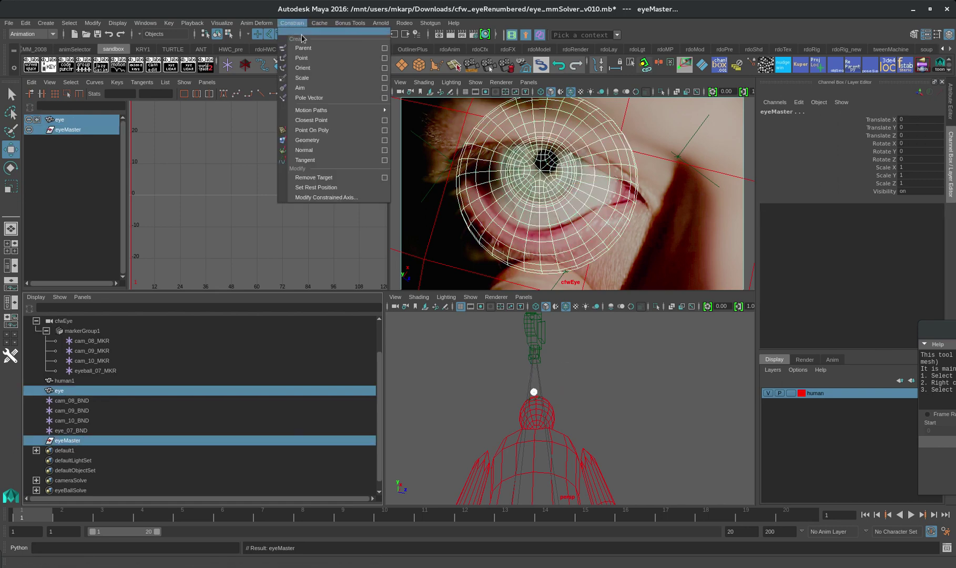
pyautogui.click(380, 51)
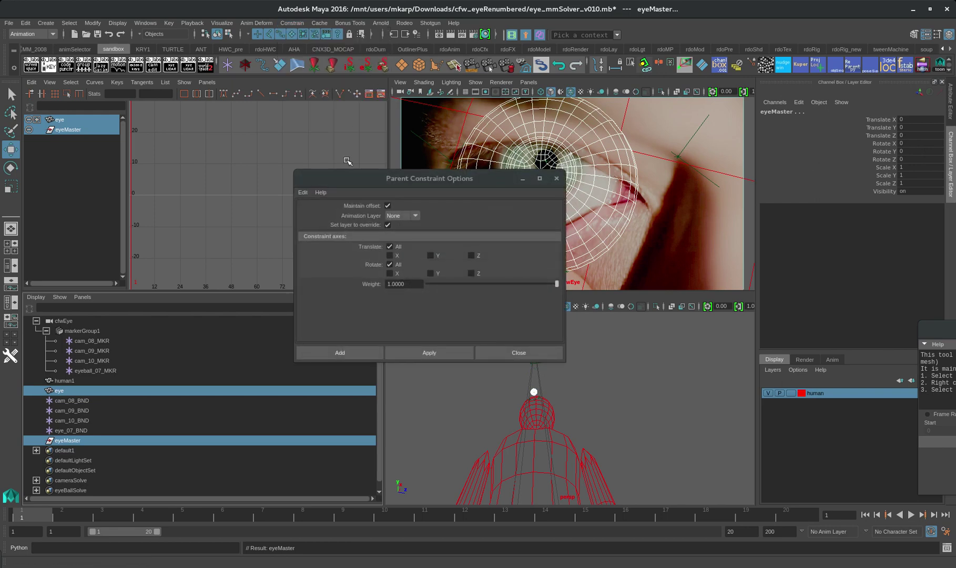
pyautogui.click(345, 352)
pyautogui.click(36, 440)
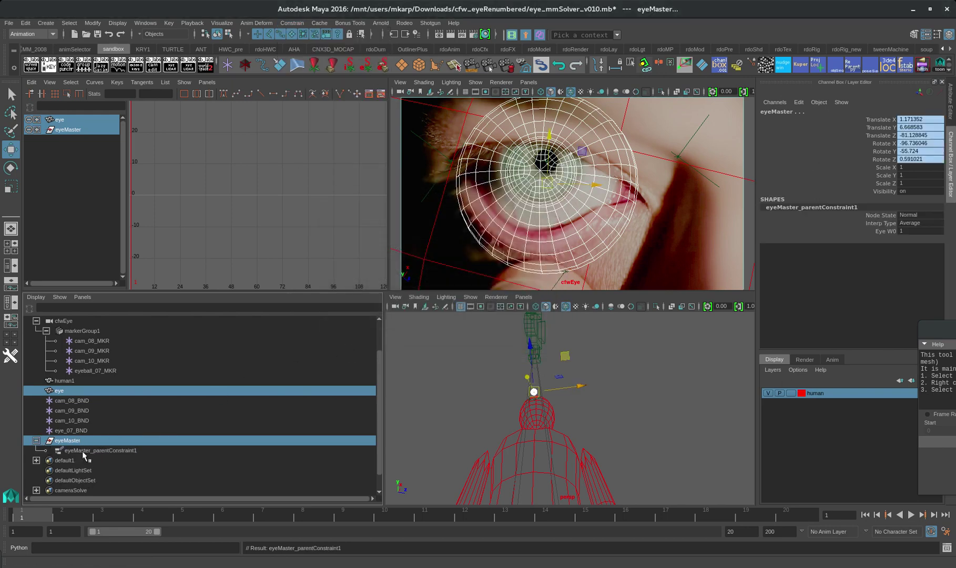
# Delete eyeMaster's parent constraint and parent the eye mesh and the eye_07_BND bundle under eyeMaster
pyautogui.click(100, 450)
pyautogui.press('Delete')
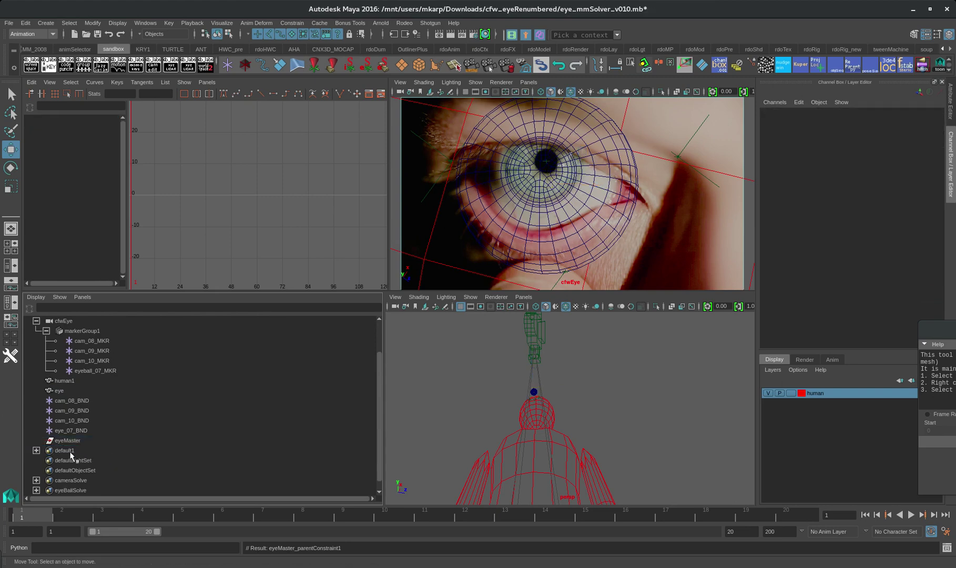
pyautogui.click(70, 440)
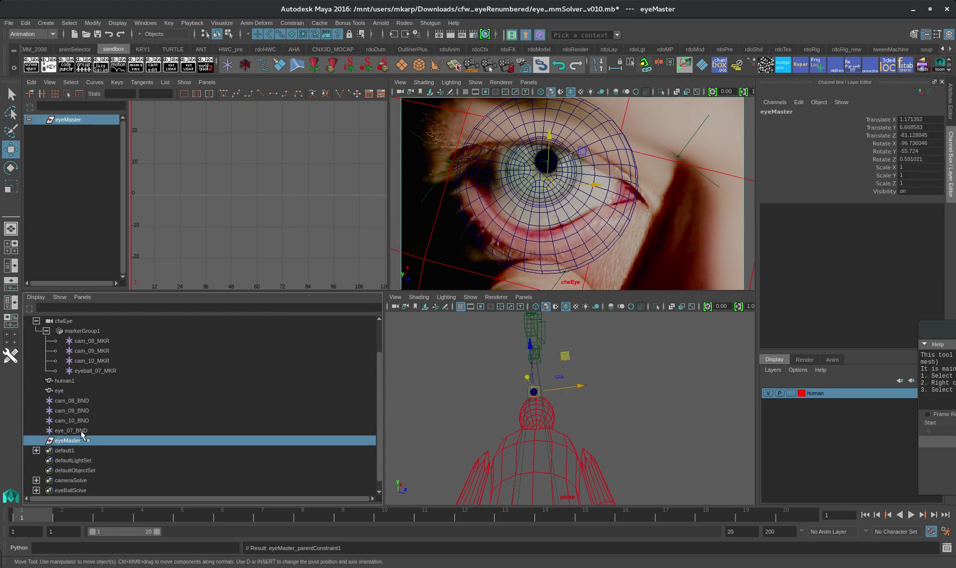
pyautogui.click(63, 391)
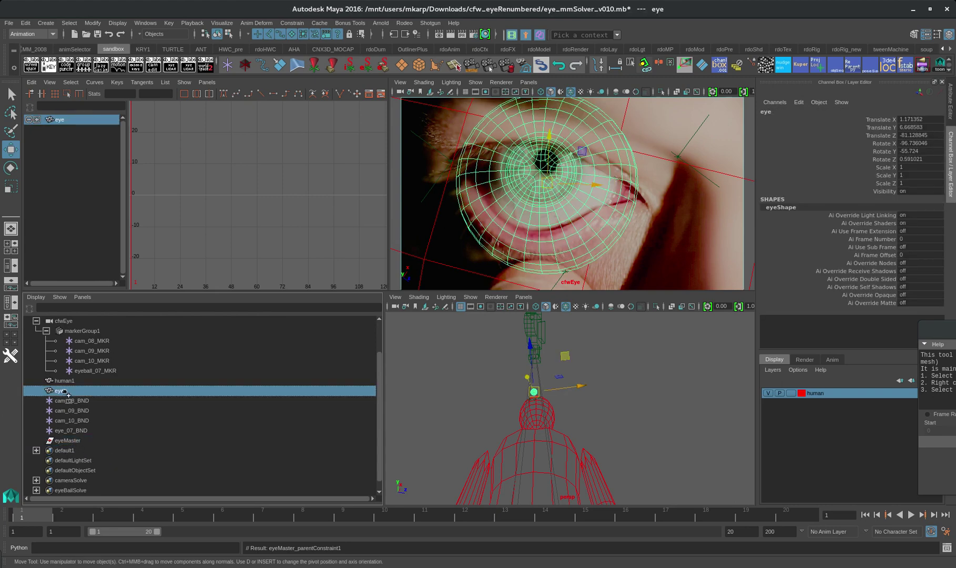
pyautogui.moveTo(63, 391); pyautogui.dragTo(76, 431, button='middle')
pyautogui.click(75, 421)
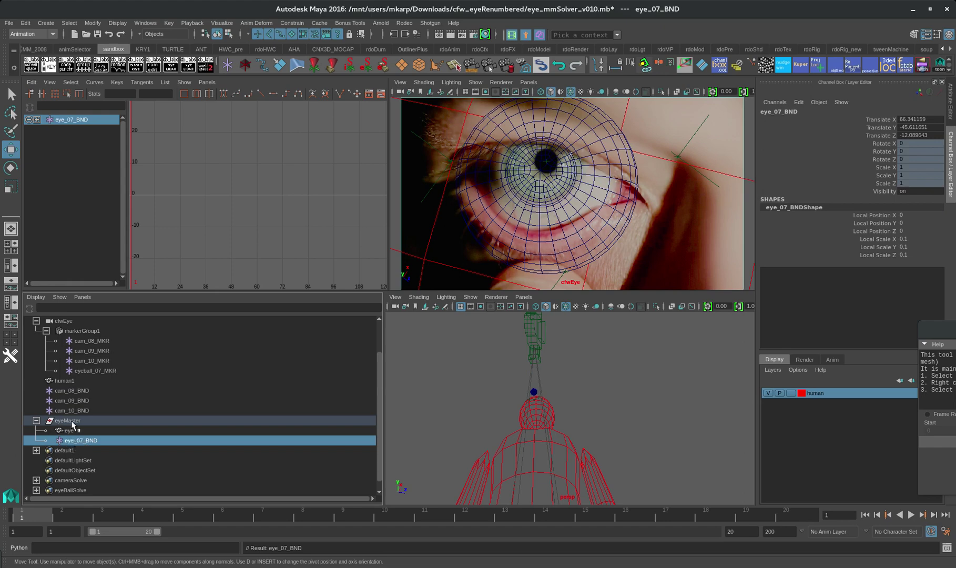
# Frame the eye_07_BND bundle, eyeMaster and the eye mesh one after another in the perspective view to compare their positions
pyautogui.click(69, 421)
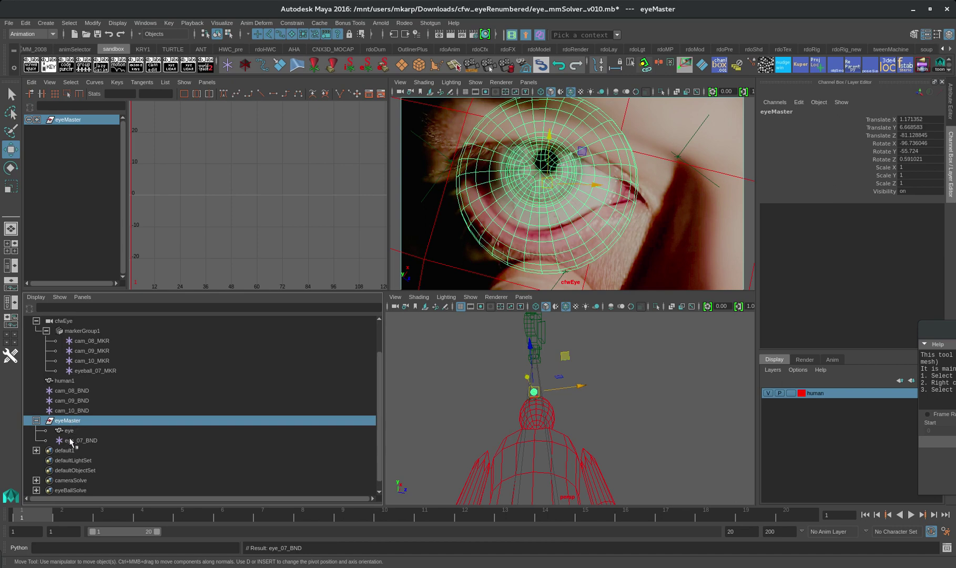
pyautogui.click(74, 440)
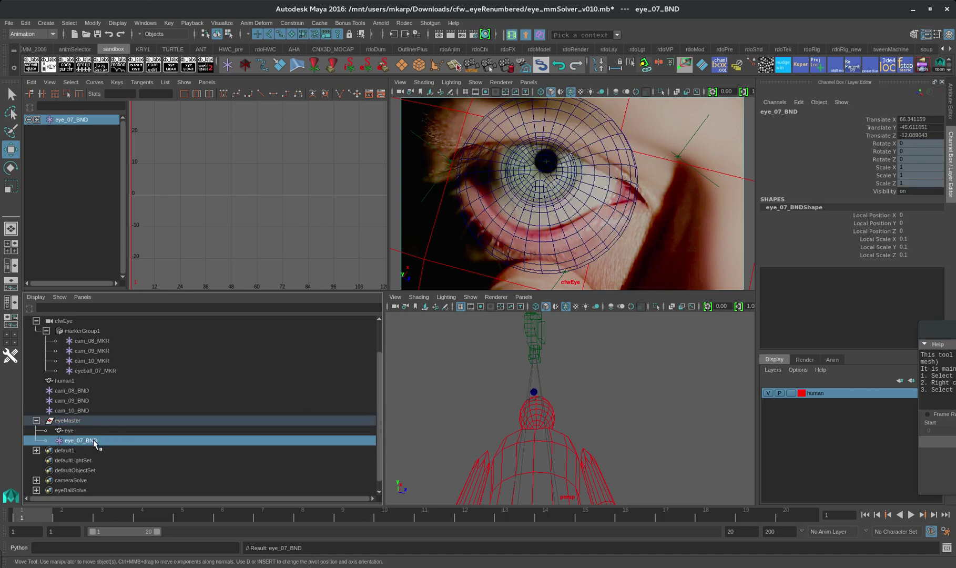
pyautogui.press('f')
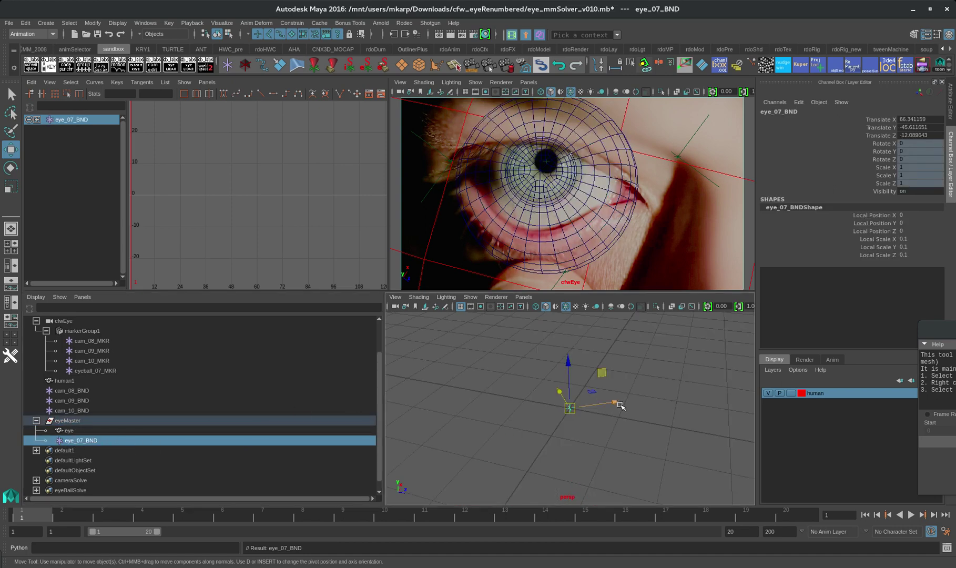
pyautogui.click(69, 421)
pyautogui.press('f')
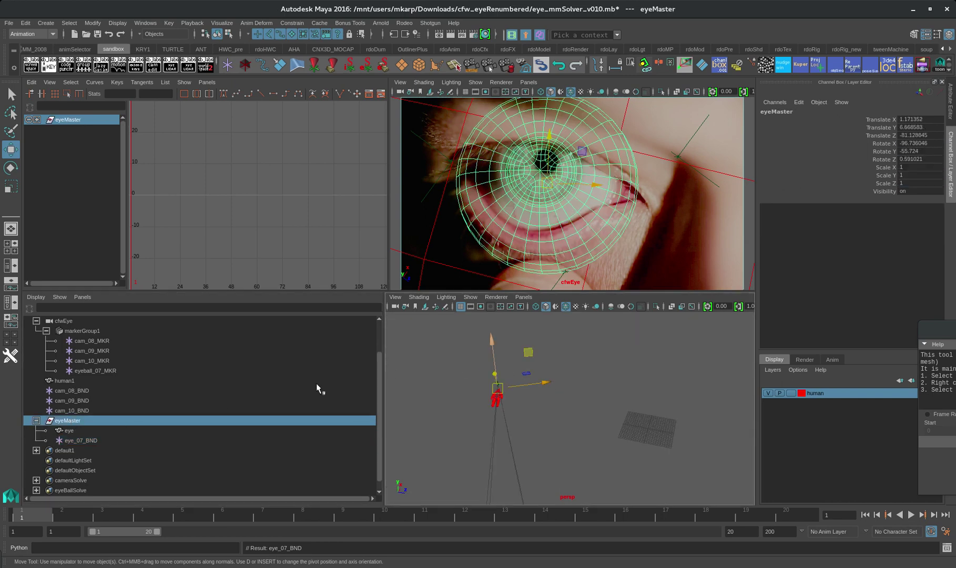
pyautogui.click(73, 432)
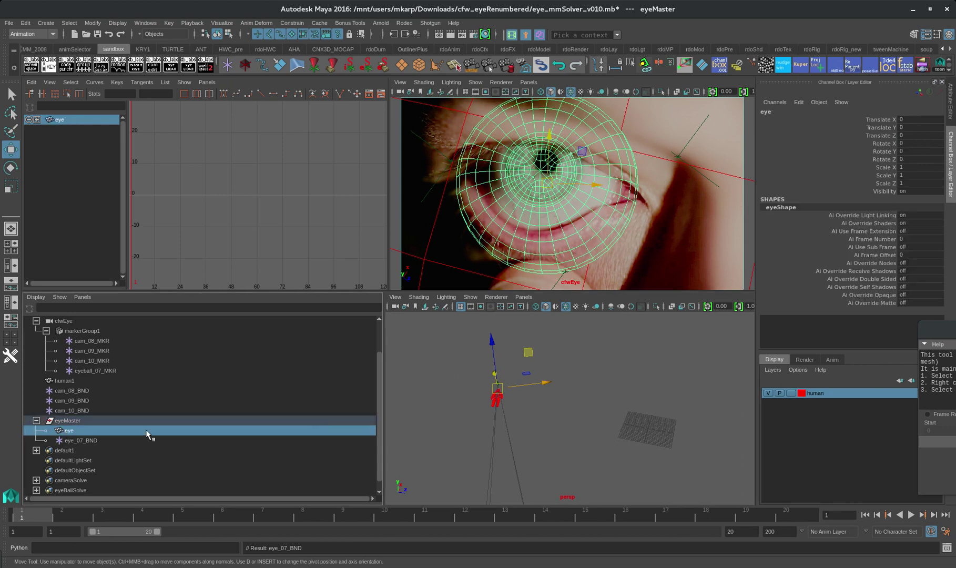
pyautogui.press('f')
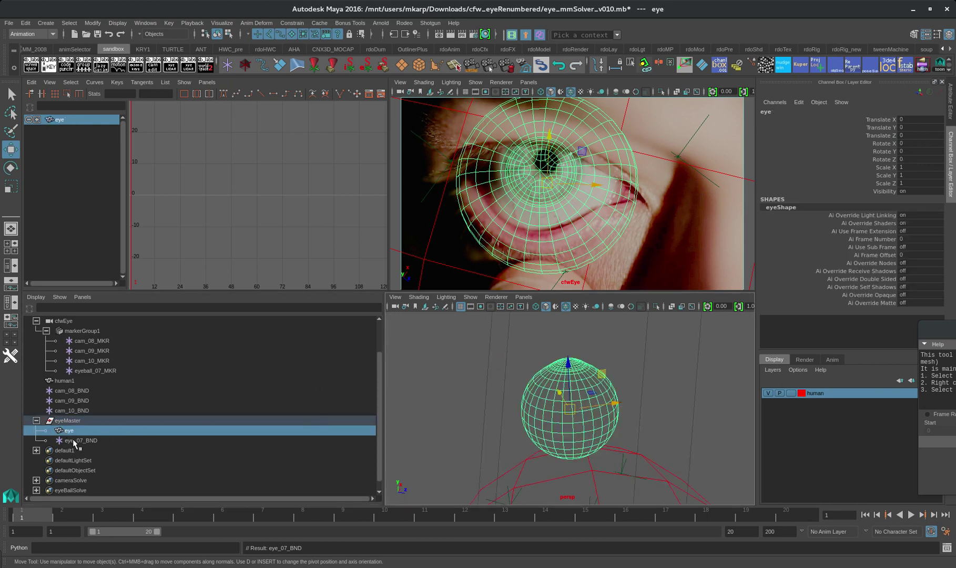
# Snap the eye_07_BND bundle to eyeball_07_MKR with a temporary point constraint, and delete that constraint
pyautogui.click(96, 370)
pyautogui.keyDown('ctrl'); pyautogui.click(85, 440); pyautogui.keyUp('ctrl')
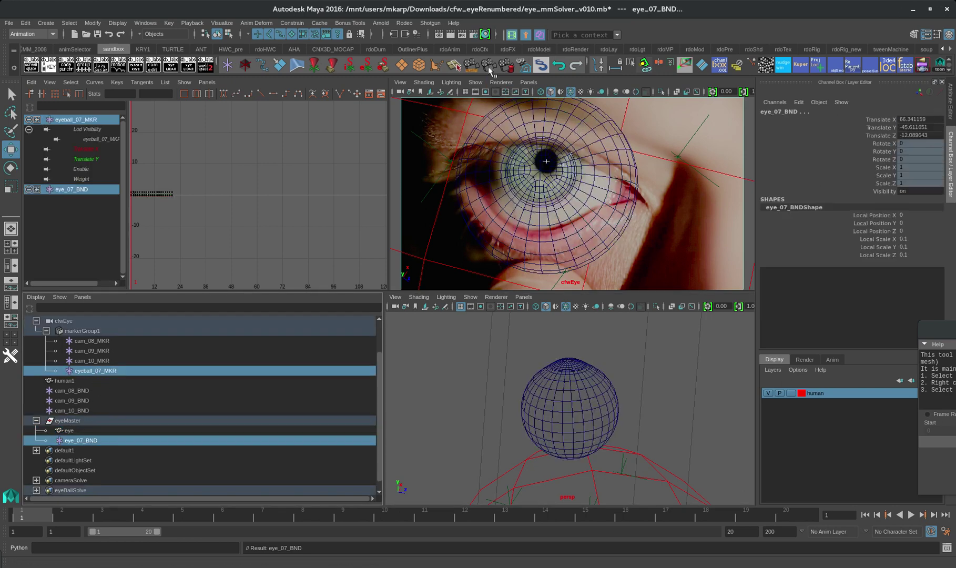
pyautogui.click(292, 22)
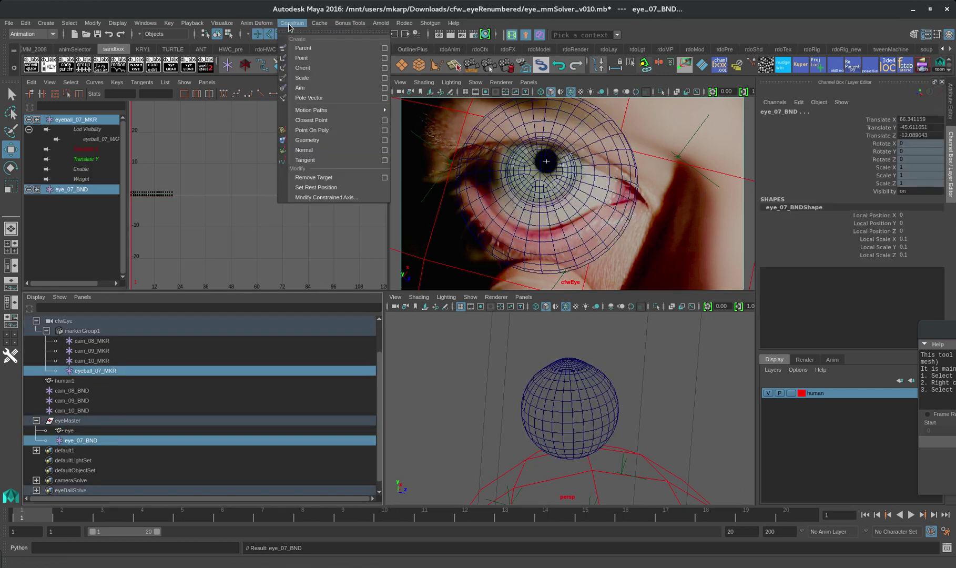
pyautogui.click(316, 59)
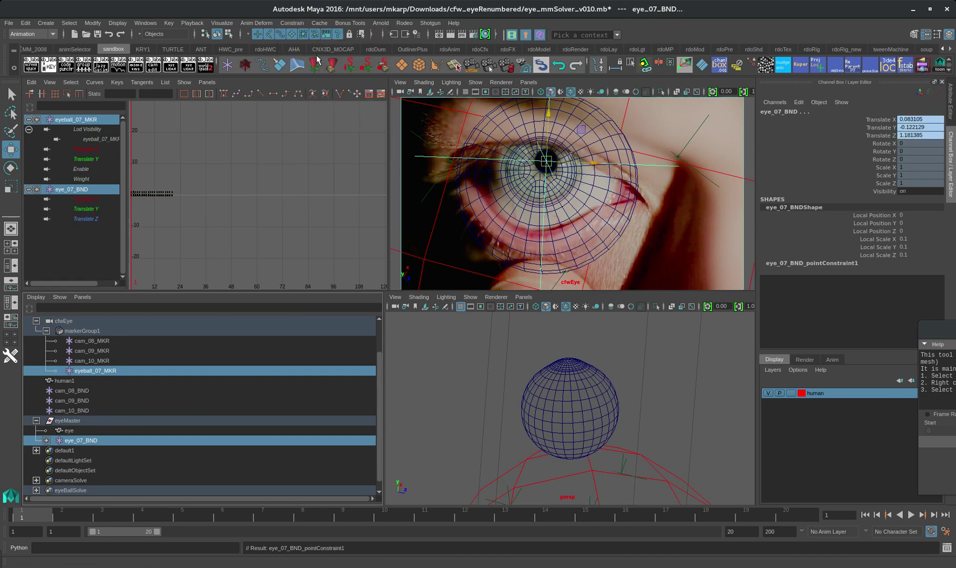
pyautogui.click(46, 440)
pyautogui.click(90, 450)
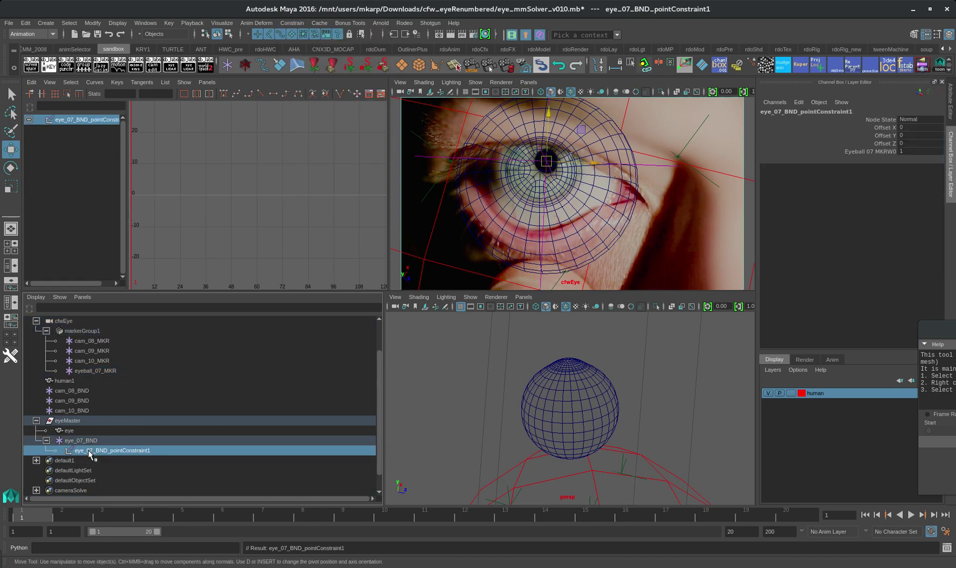
pyautogui.press('Delete')
# Project the eye_07_BND bundle onto the eye mesh at the current frame with Project locator on mesh, and close the tool
pyautogui.click(84, 440)
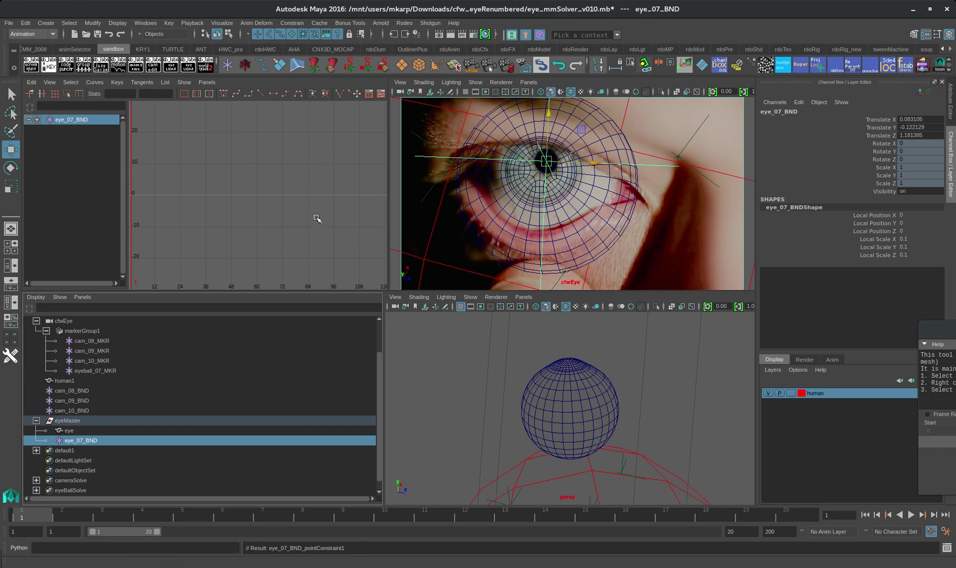
pyautogui.moveTo(941, 331); pyautogui.dragTo(119, 155)
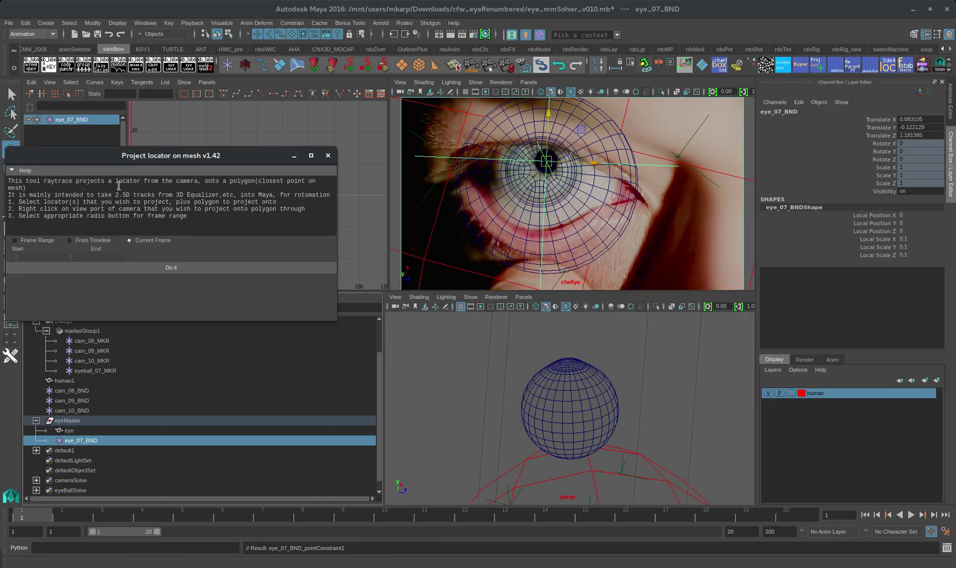
pyautogui.keyDown('ctrl'); pyautogui.click(69, 431); pyautogui.keyUp('ctrl')
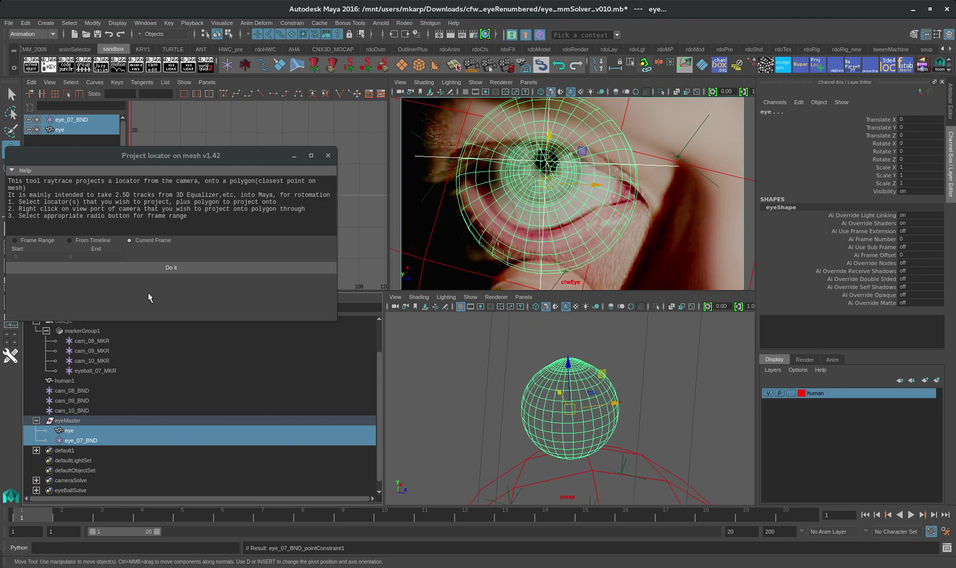
pyautogui.click(161, 267)
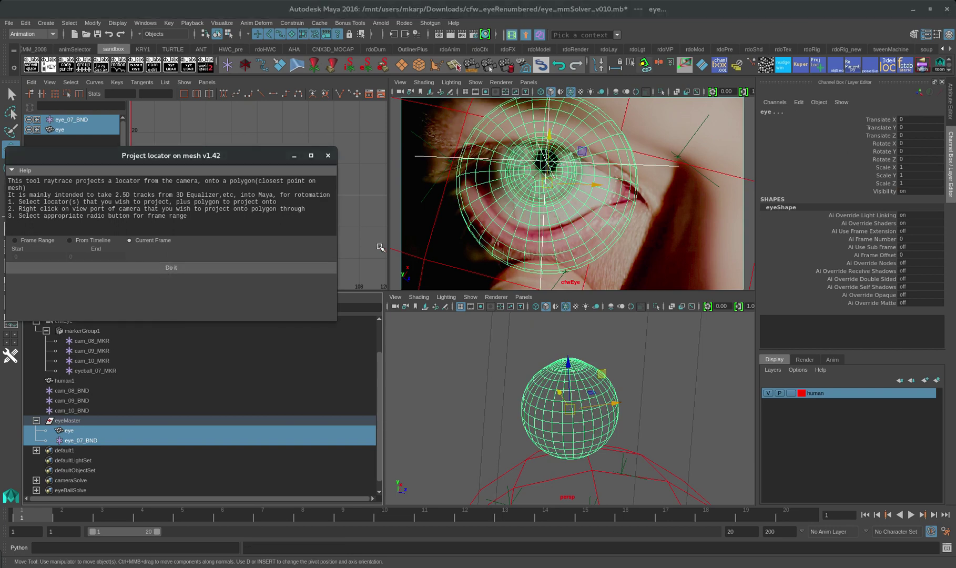
pyautogui.click(73, 439)
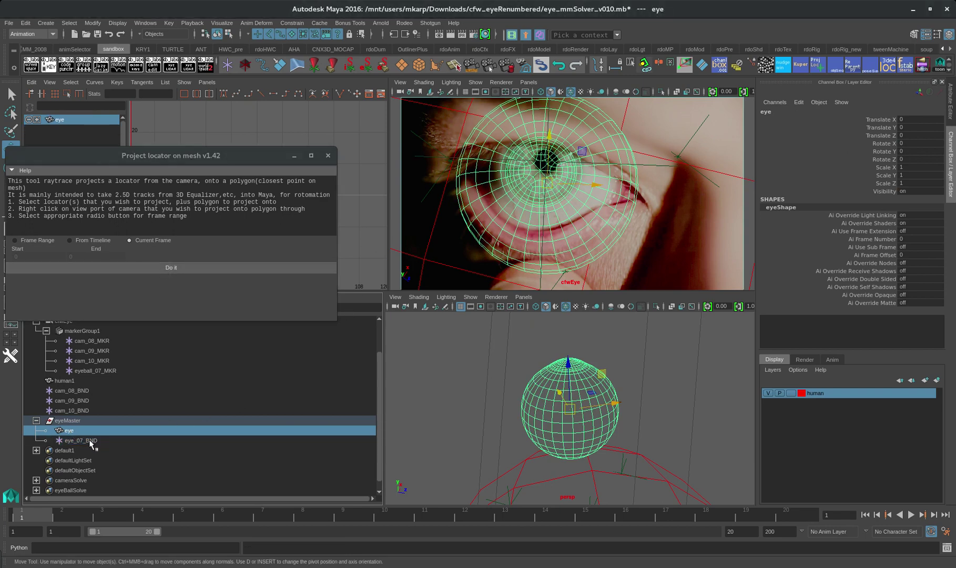
pyautogui.click(160, 268)
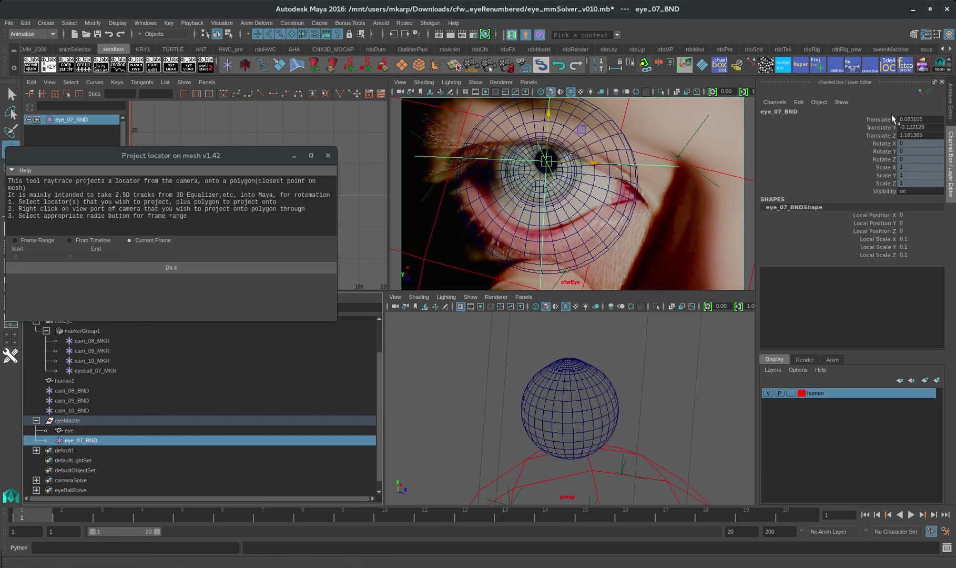
pyautogui.moveTo(889, 117); pyautogui.dragTo(886, 136)
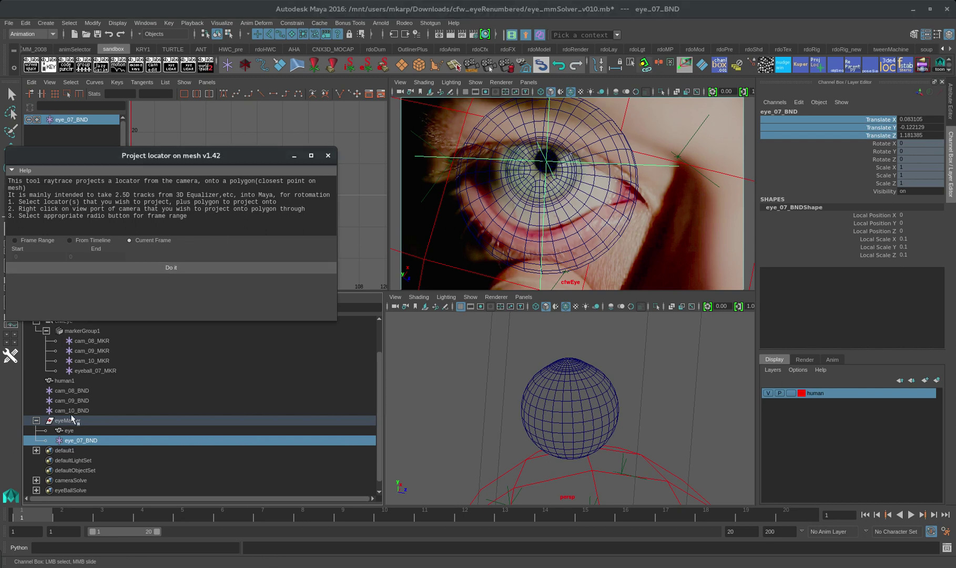
pyautogui.keyDown('ctrl'); pyautogui.click(69, 430); pyautogui.keyUp('ctrl')
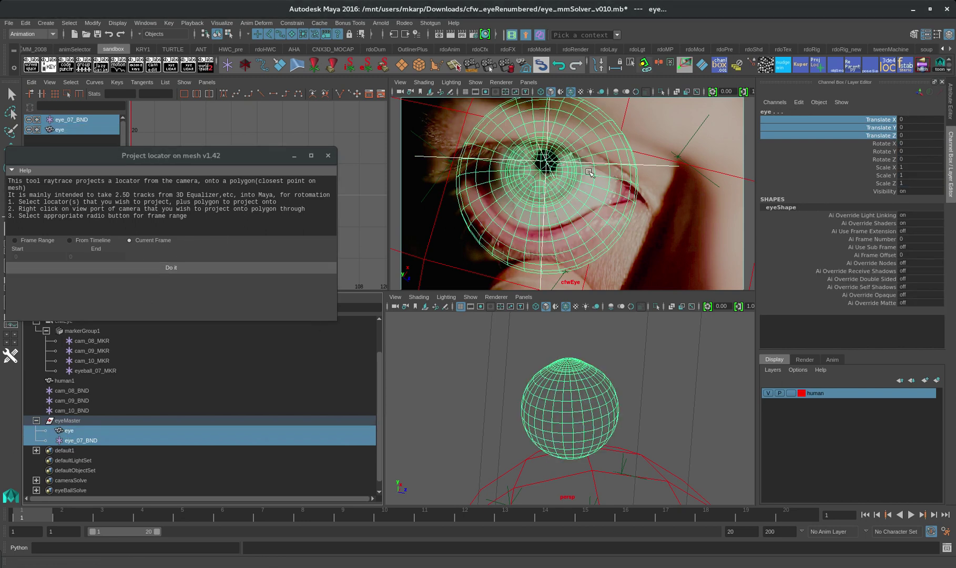
pyautogui.click(196, 269)
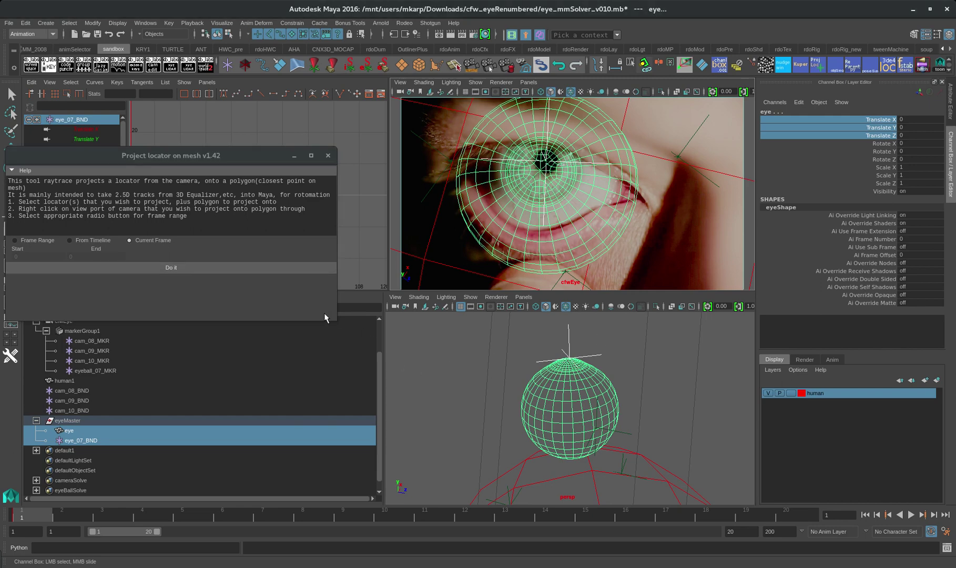
pyautogui.click(328, 155)
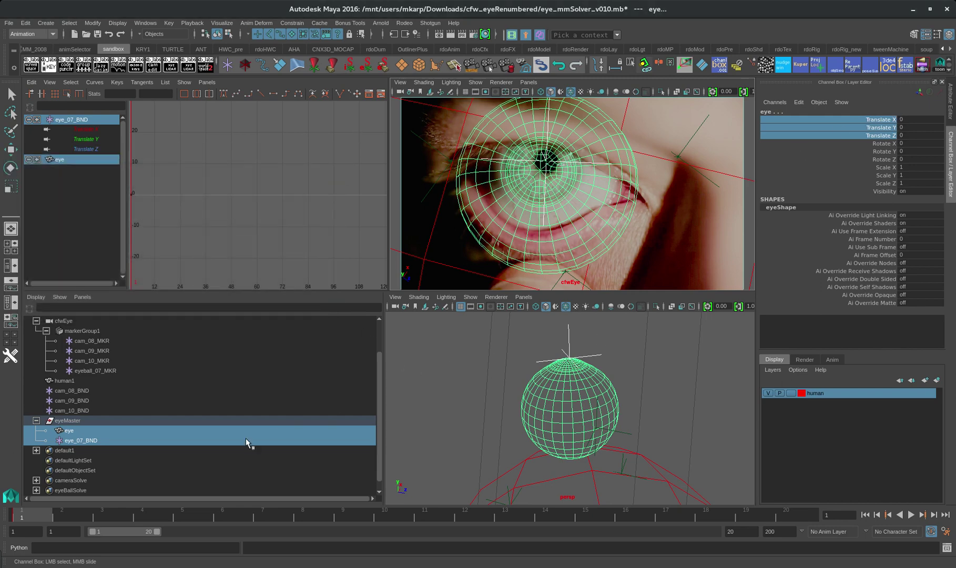
# Unlock the rotate channels of eye_07_BND and key all its translate and rotate channels at frame 1
pyautogui.click(84, 440)
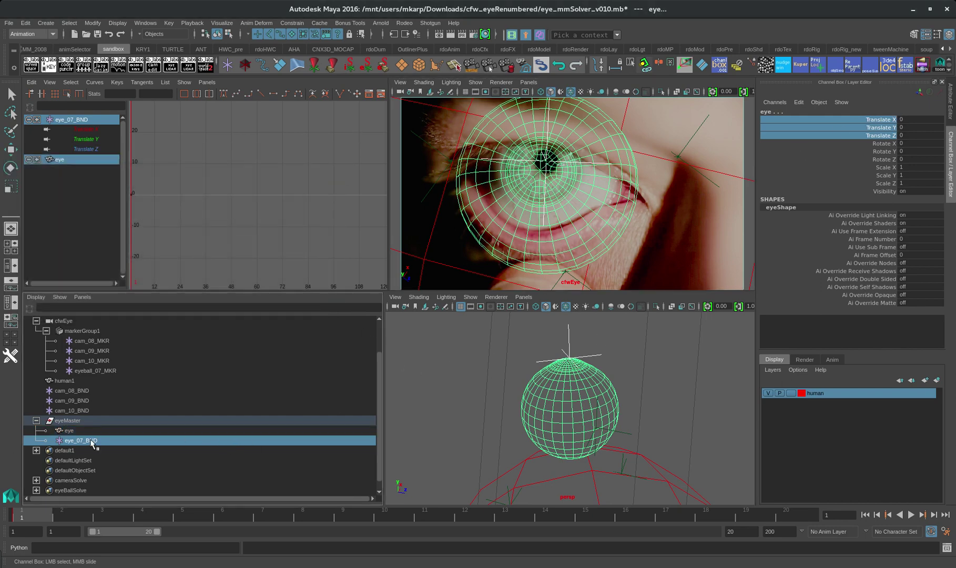
pyautogui.moveTo(882, 146); pyautogui.dragTo(884, 161)
pyautogui.rightClick(883, 156)
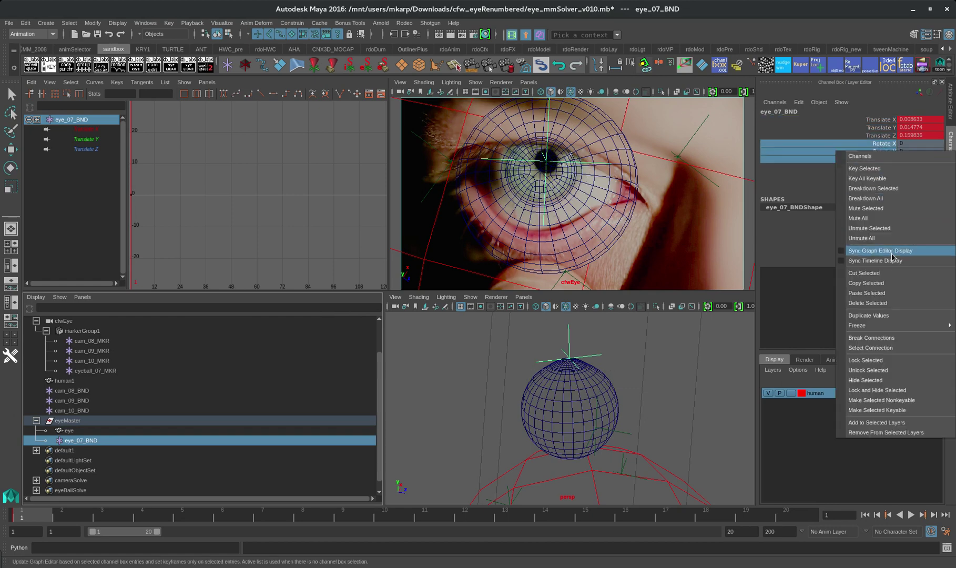
pyautogui.click(885, 370)
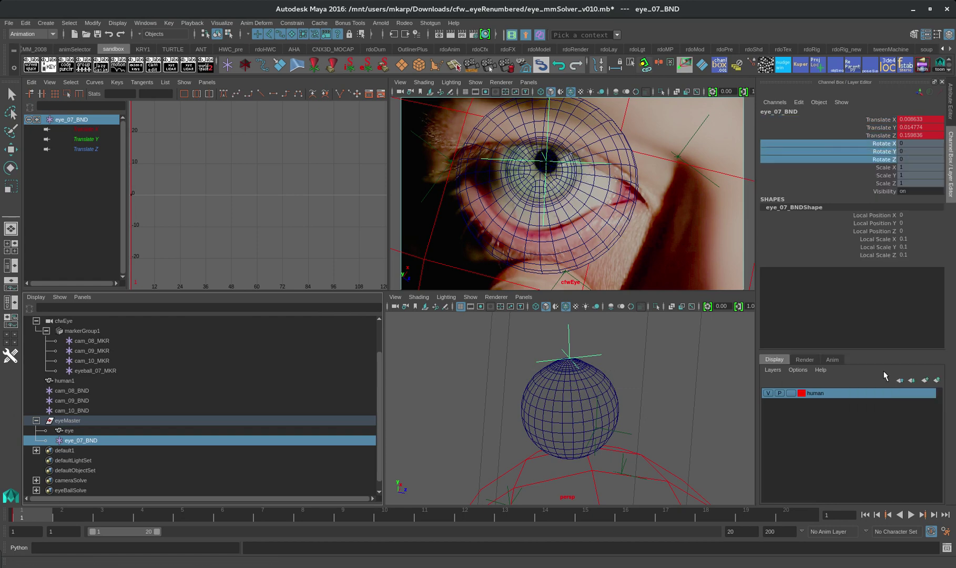
pyautogui.moveTo(890, 120); pyautogui.dragTo(889, 162)
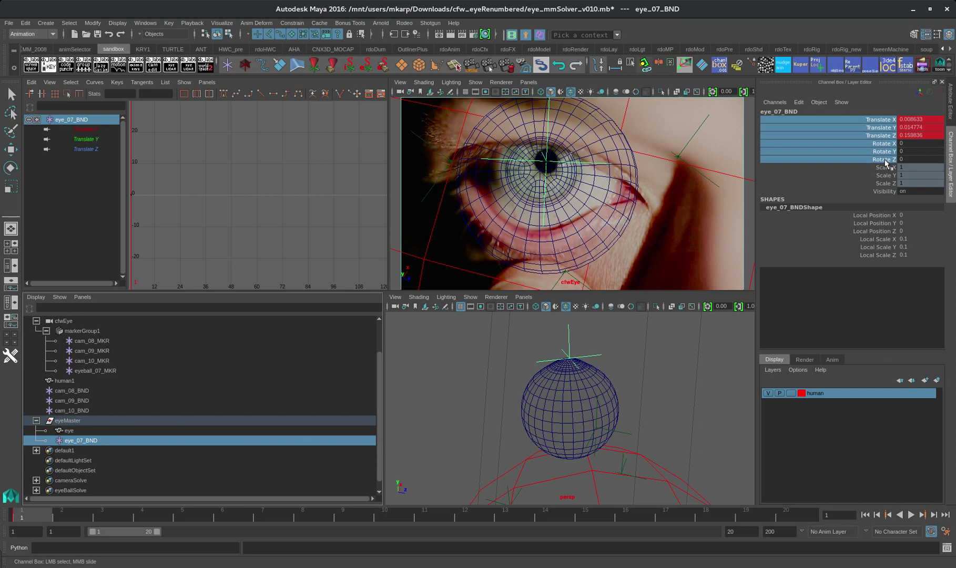
pyautogui.rightClick(872, 141)
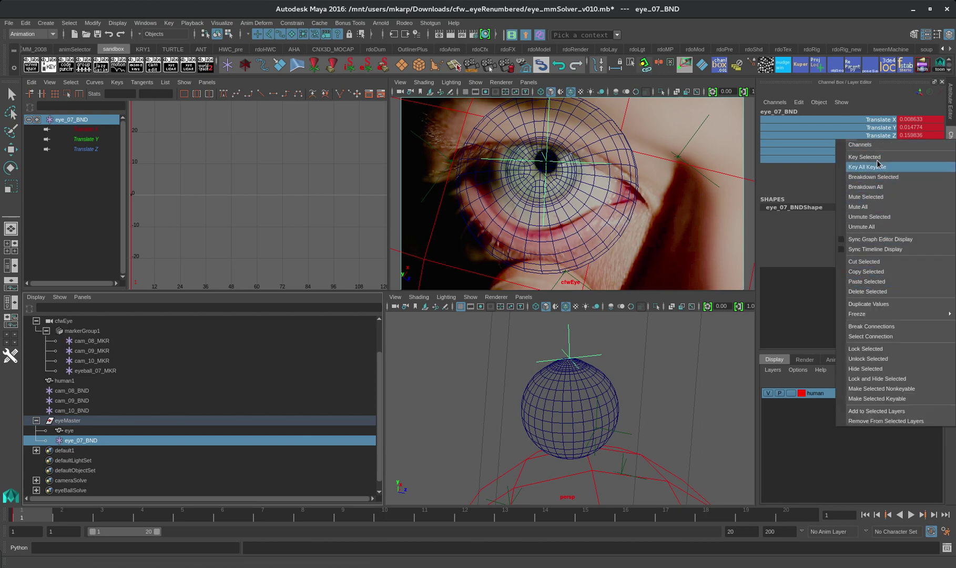
pyautogui.click(877, 158)
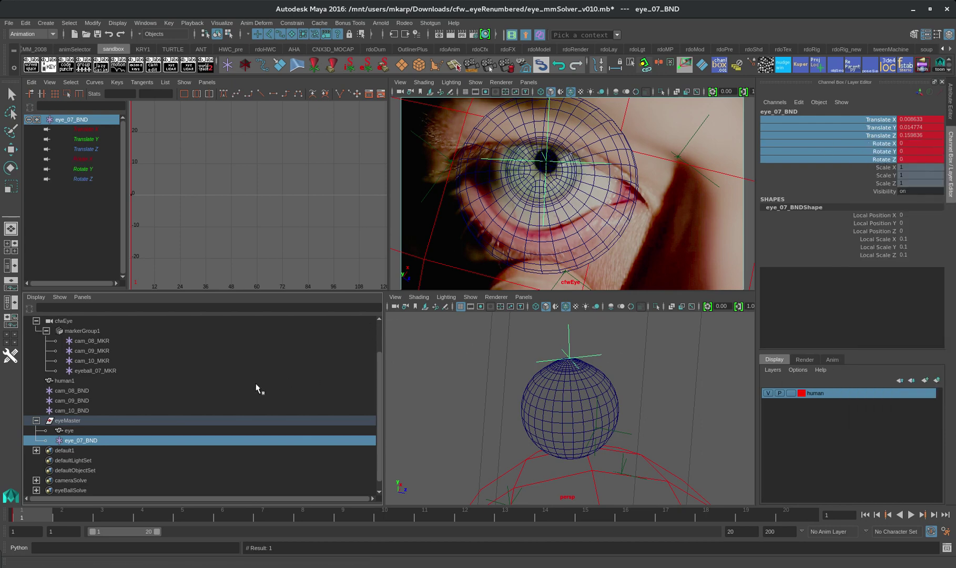
# Bring the mmSolver window back into view and key eyeMaster's translate and rotate channels at frame 1
pyautogui.moveTo(955, 148); pyautogui.dragTo(190, 108)
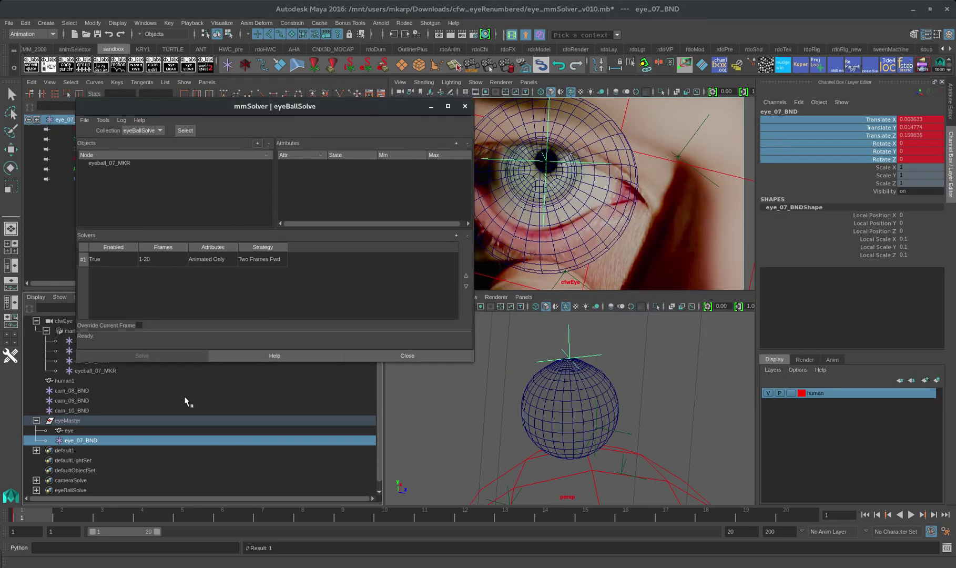
pyautogui.click(72, 422)
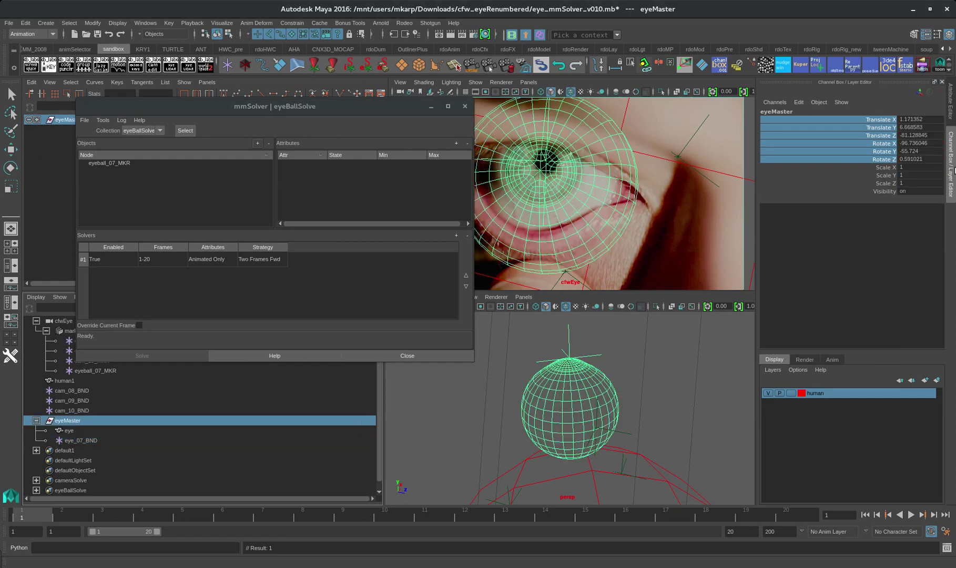
pyautogui.rightClick(873, 130)
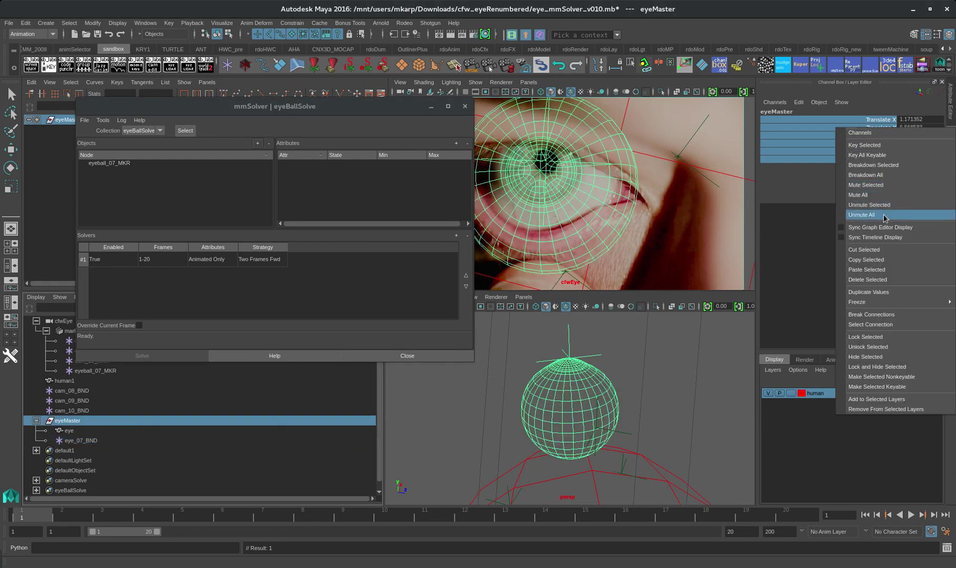
pyautogui.click(877, 145)
# Add eyeMaster's rotateX and rotateZ to the eyeBallSolve attributes and run the solve for frames 1-20
pyautogui.click(889, 144)
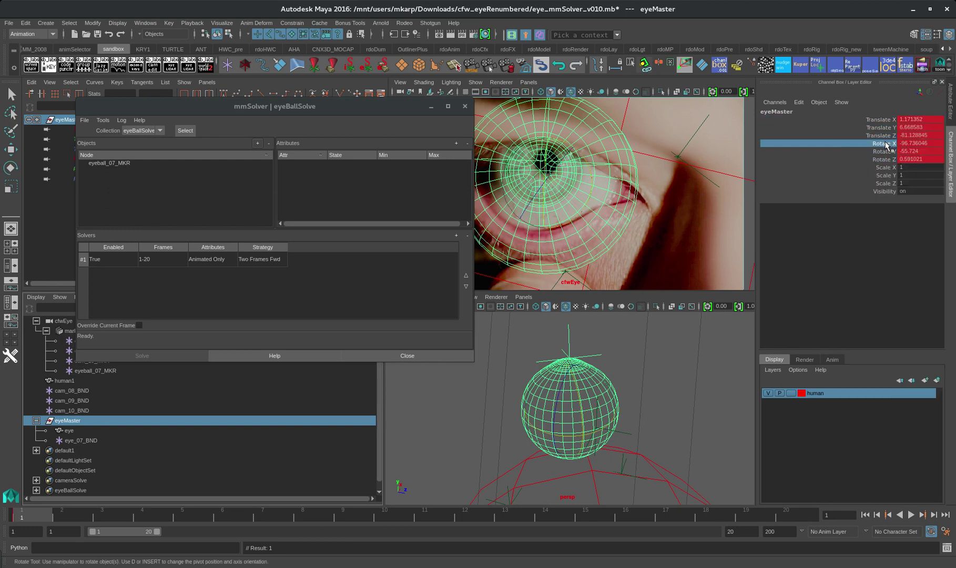
pyautogui.keyDown('ctrl'); pyautogui.click(883, 160); pyautogui.keyUp('ctrl')
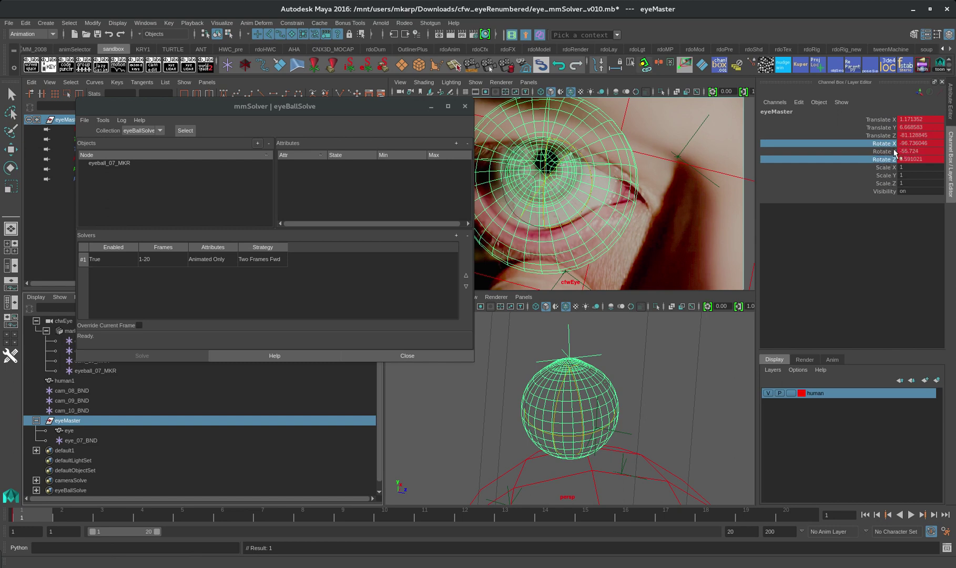
pyautogui.click(456, 143)
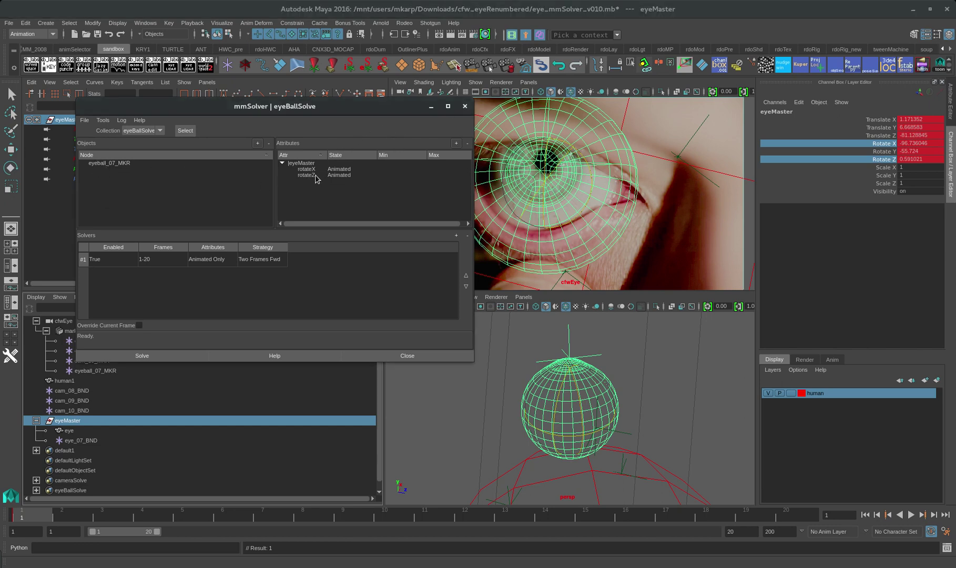
pyautogui.click(142, 356)
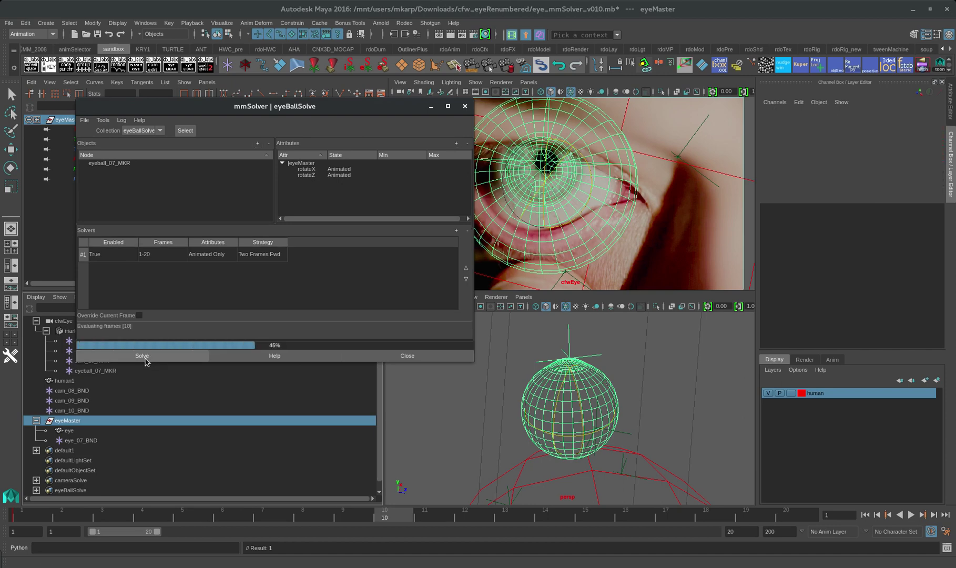
# Move the mmSolver window aside, scrub the timeline to frame 19 to check the eyeball's motion, and return to the solver
pyautogui.moveTo(338, 100); pyautogui.dragTo(955, 141)
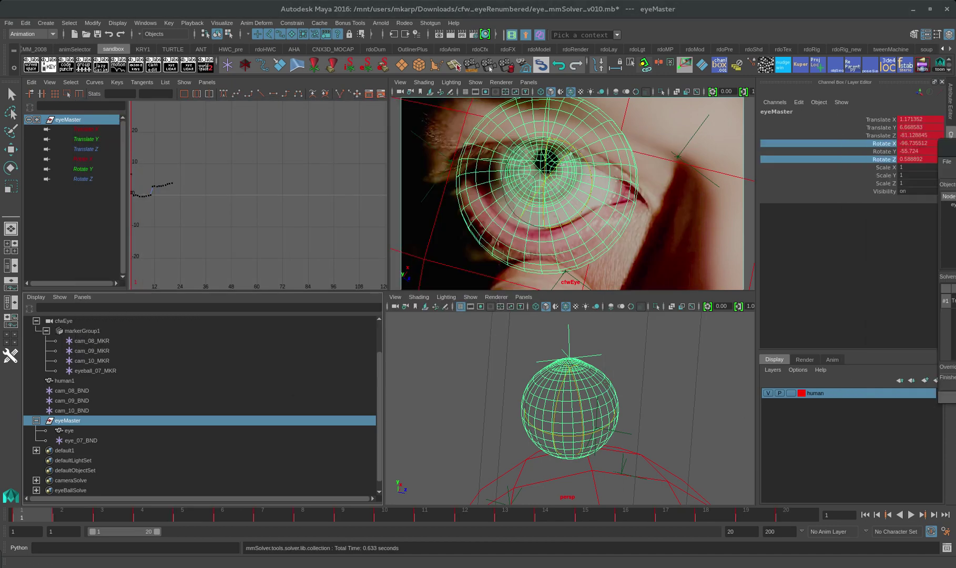
pyautogui.moveTo(607, 522)
pyautogui.mouseDown()
pyautogui.moveTo(30, 523)
pyautogui.moveTo(558, 528)
pyautogui.moveTo(145, 511)
pyautogui.moveTo(746, 512)
pyautogui.mouseUp()
pyautogui.click(613, 440)
pyautogui.press('w')
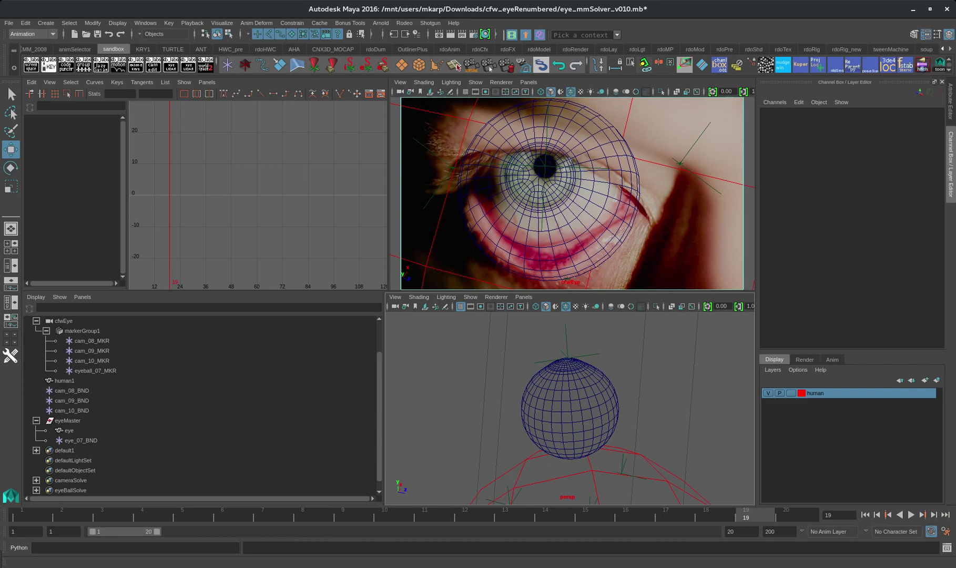
pyautogui.hotkey('alt', 'Tab')
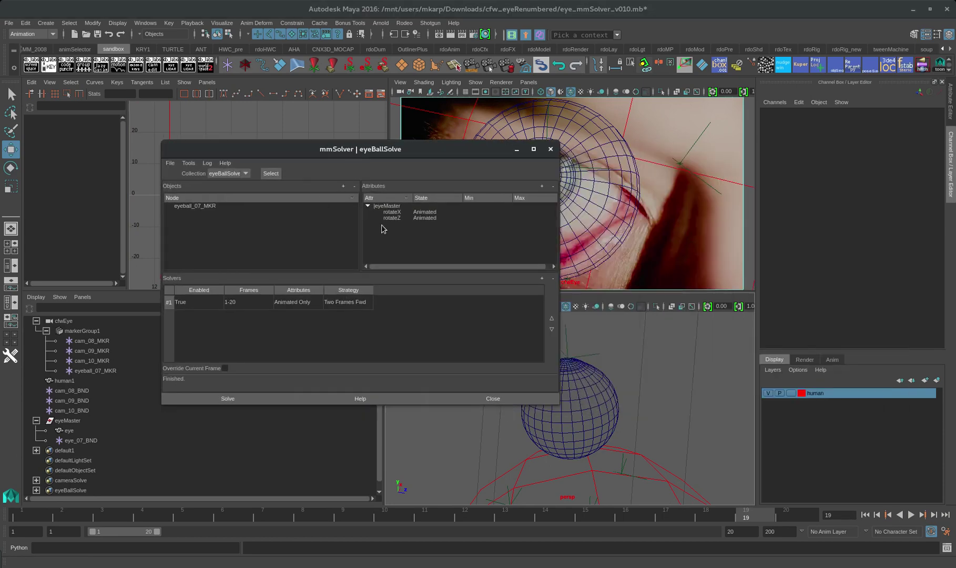